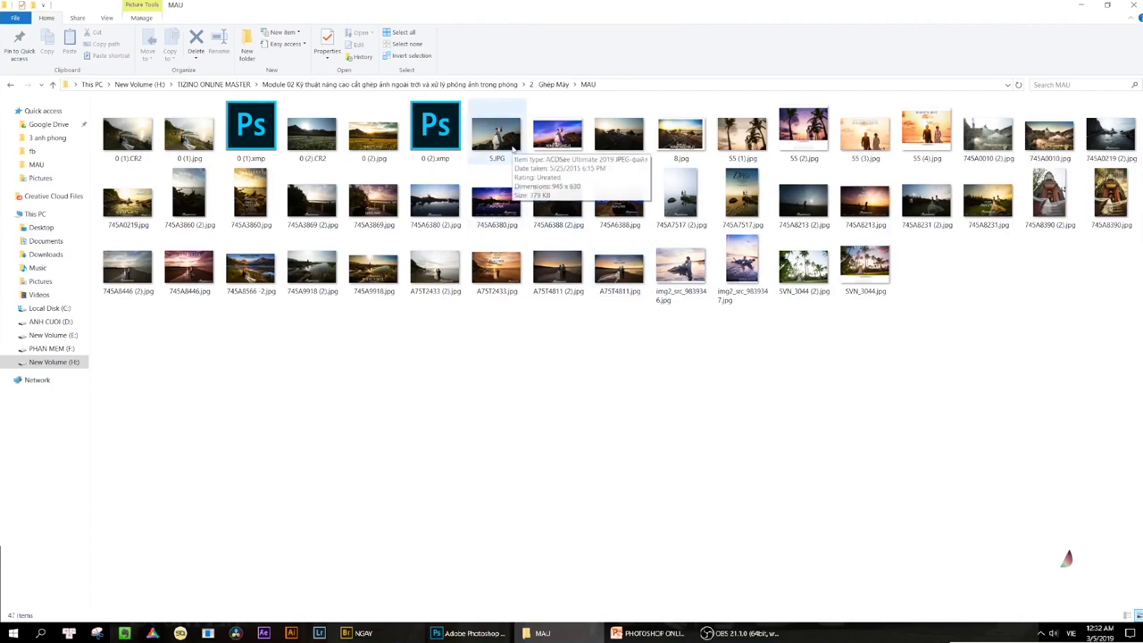
View the sample photos from 5.JPG through 8.jpg in the image viewer.
double_click(511, 147)
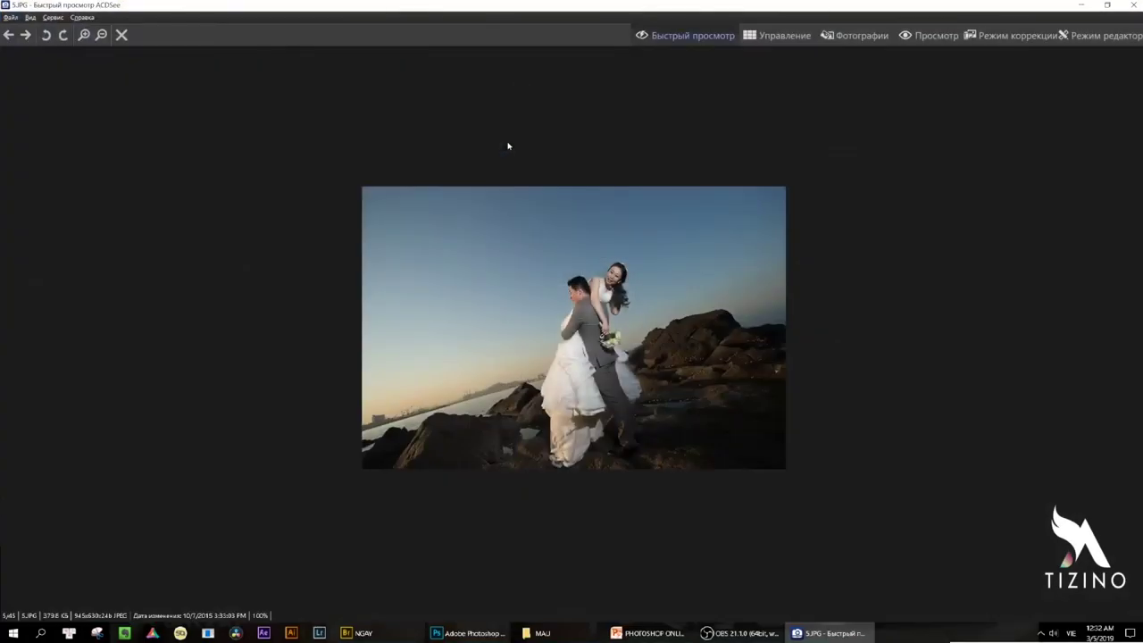
scroll(507, 146, down, 2)
scroll(507, 146, up, 1)
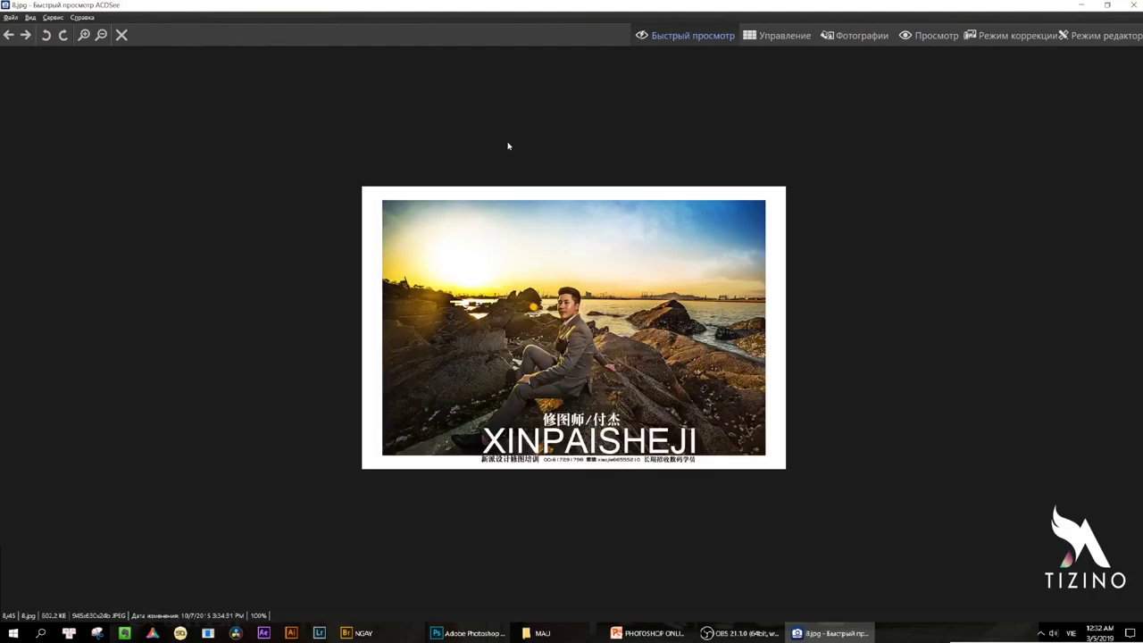
key(Escape)
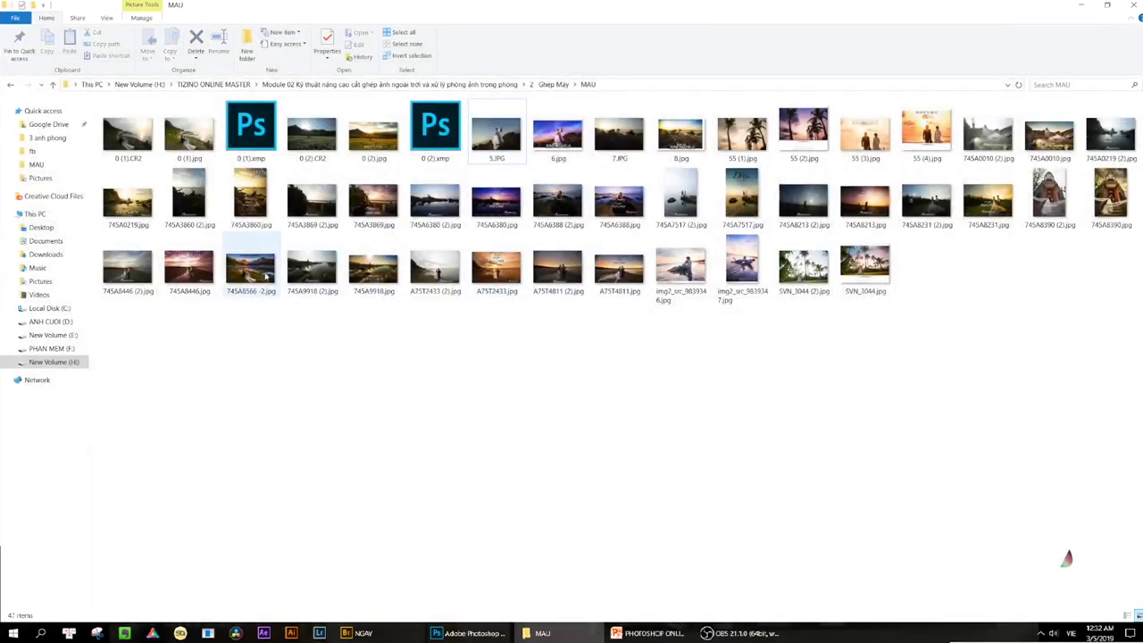
View the edited beach sample 745A8446.jpg in the image viewer, then return to the MAU folder.
click(184, 270)
double_click(183, 280)
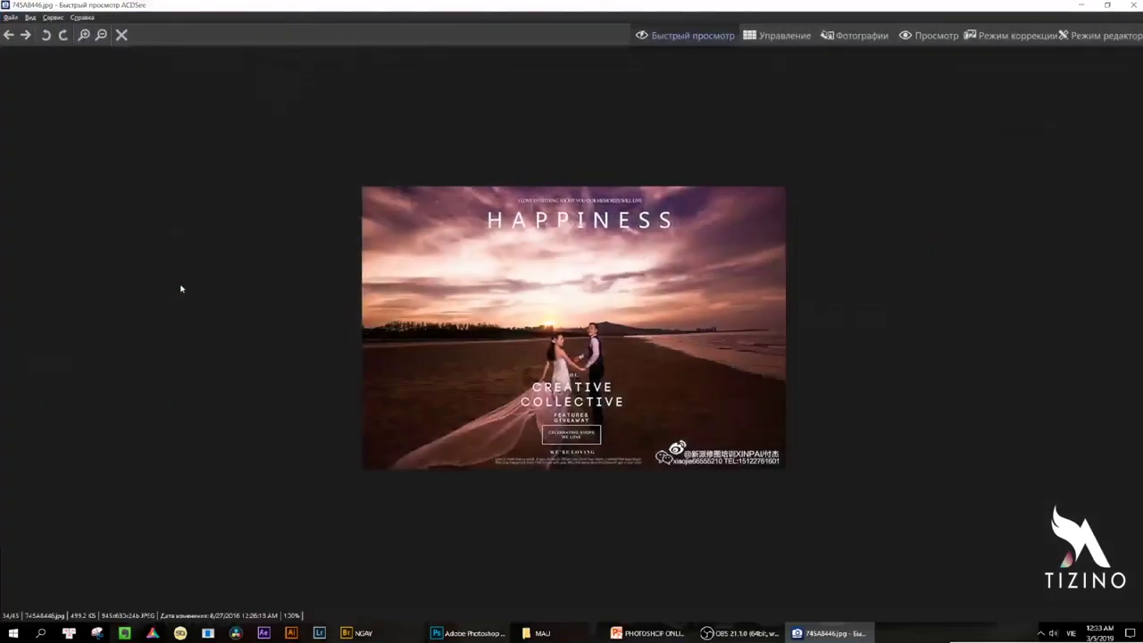
scroll(181, 284, down, 1)
scroll(181, 284, up, 1)
key(Escape)
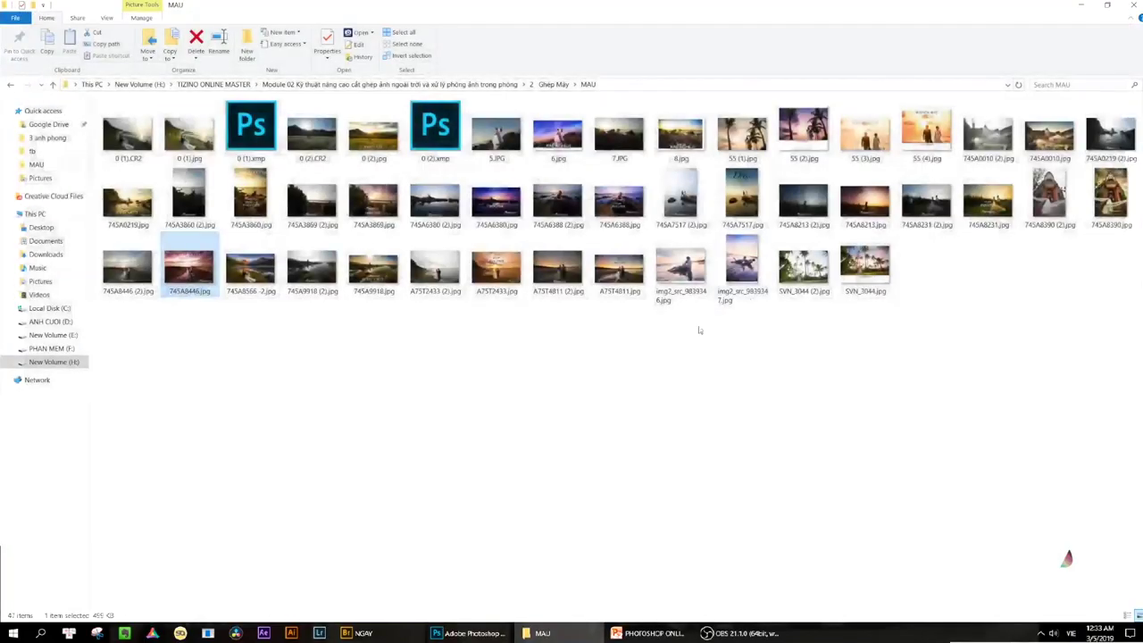
Compare the edited sunset silhouette 745A6380.jpg with its original, 745A6380 (2).jpg.
click(503, 208)
double_click(503, 208)
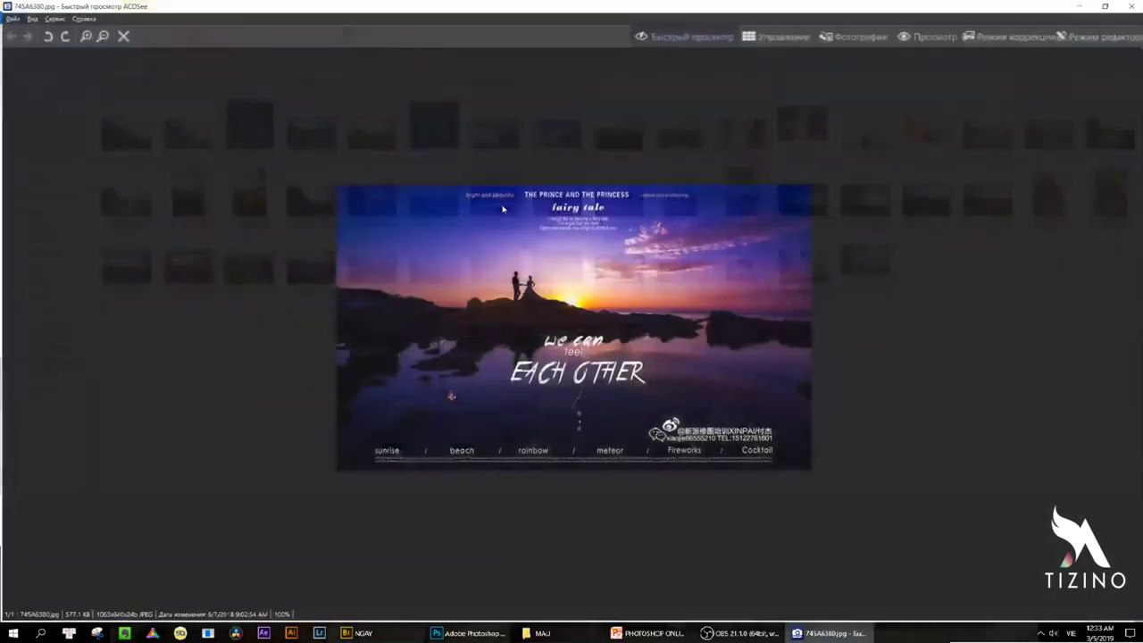
scroll(501, 208, up, 1)
scroll(502, 209, down, 1)
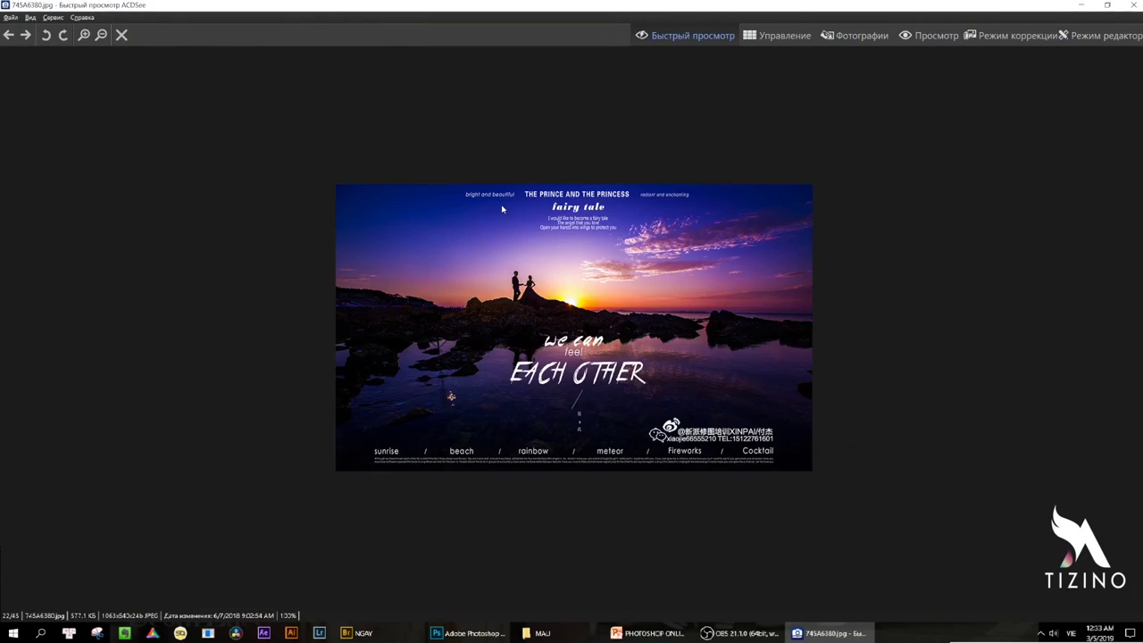
scroll(501, 209, up, 1)
scroll(502, 209, down, 1)
scroll(502, 209, up, 1)
scroll(502, 209, down, 1)
Compare the original and edited skies of the 745A6388 portrait and the 745A6380 silhouette, then close the viewer.
scroll(502, 209, down, 1)
scroll(502, 209, up, 1)
scroll(501, 209, down, 2)
scroll(502, 209, down, 1)
scroll(502, 209, up, 1)
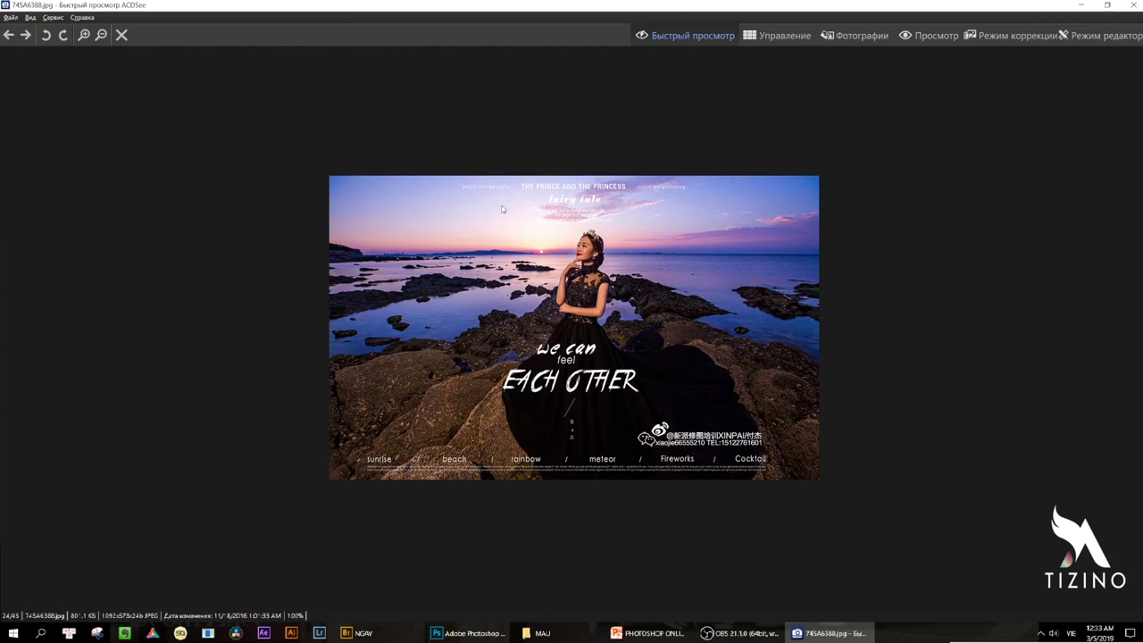
scroll(501, 209, up, 2)
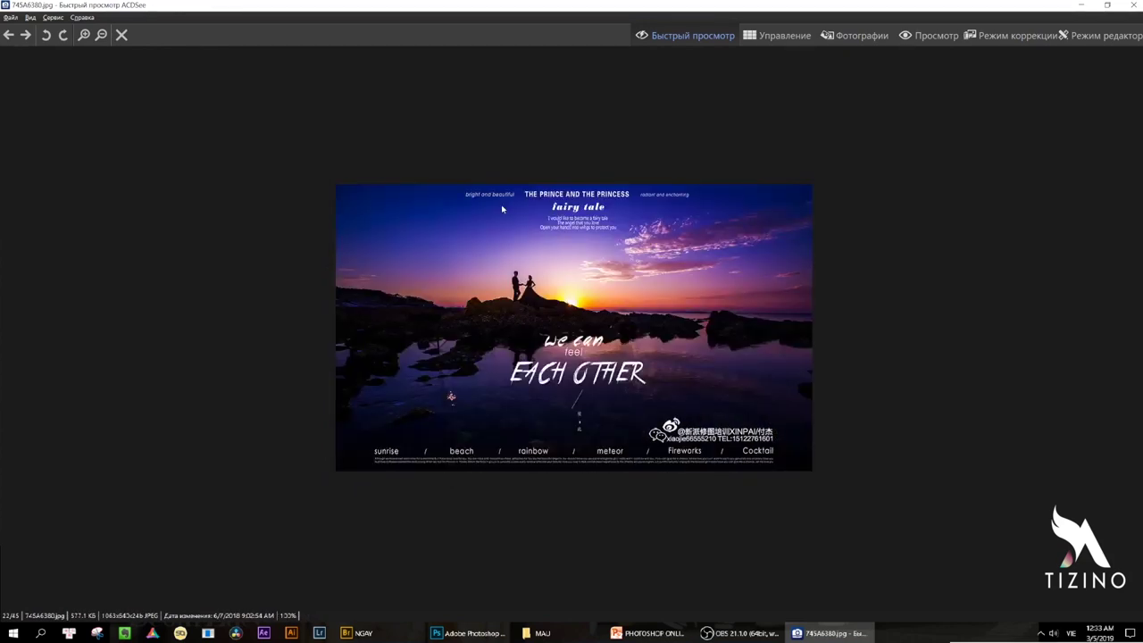
scroll(502, 209, down, 2)
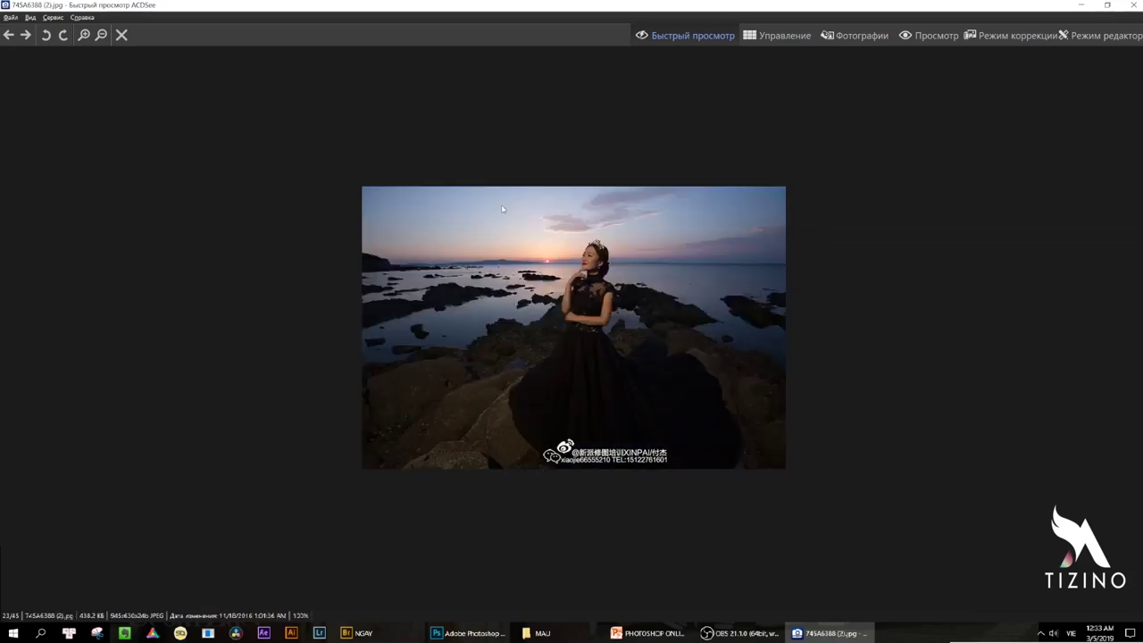
scroll(502, 209, up, 1)
scroll(502, 209, down, 1)
scroll(502, 208, up, 2)
scroll(502, 209, down, 1)
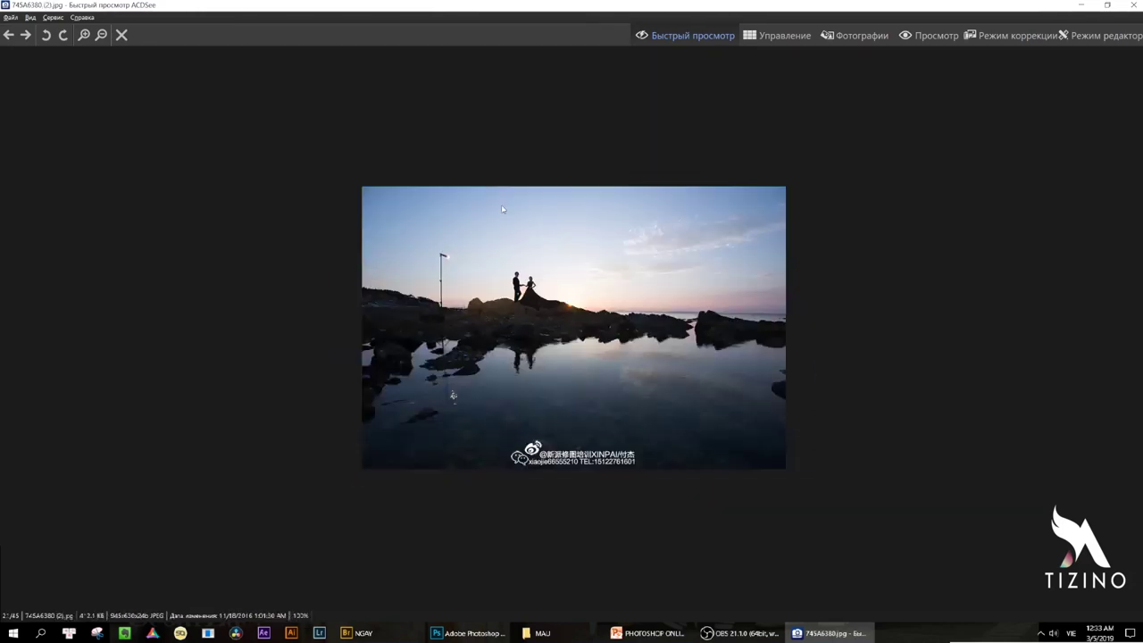
scroll(502, 209, up, 1)
key(Escape)
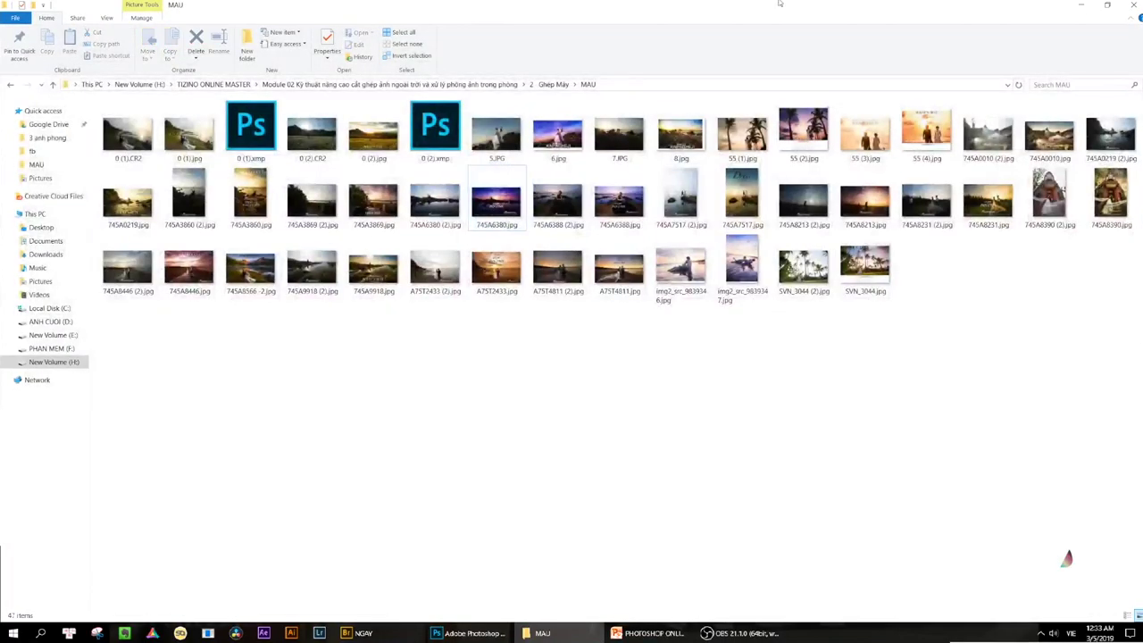
Compare the original couple photo 5.JPG with its sky-replaced version, 6.jpg.
click(494, 140)
double_click(494, 140)
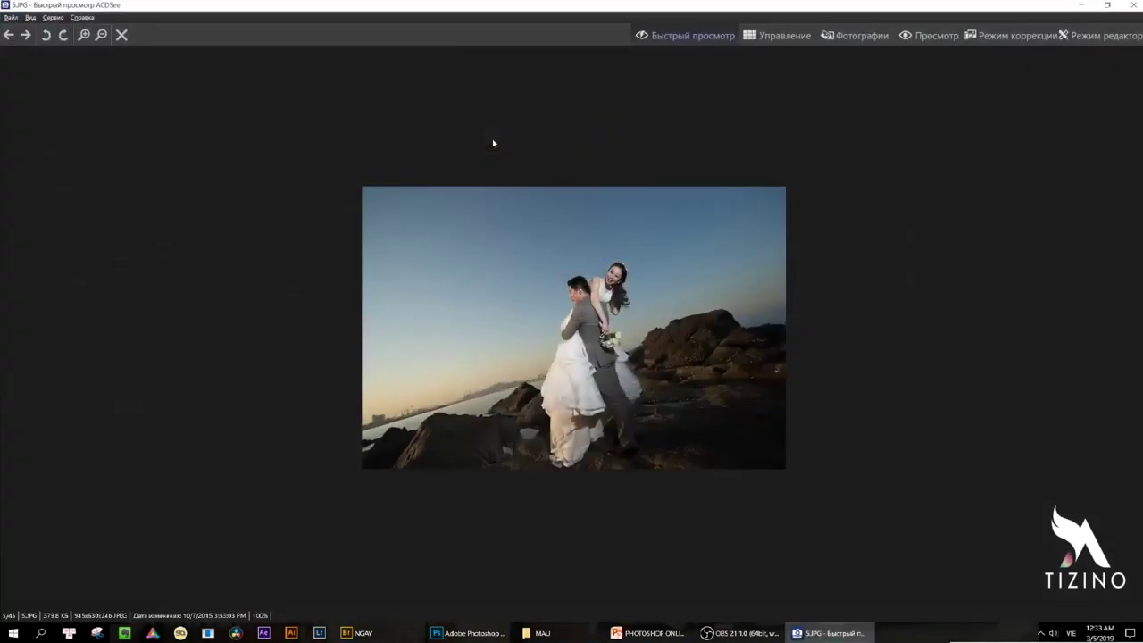
scroll(493, 141, down, 1)
scroll(493, 141, up, 1)
scroll(493, 143, down, 1)
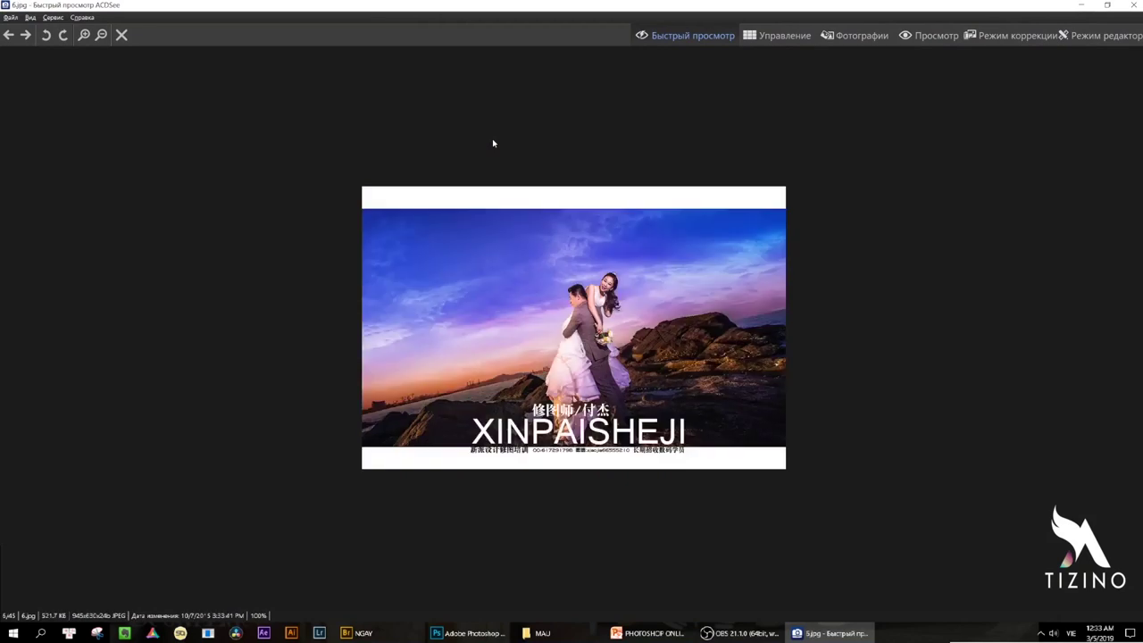
scroll(493, 143, up, 1)
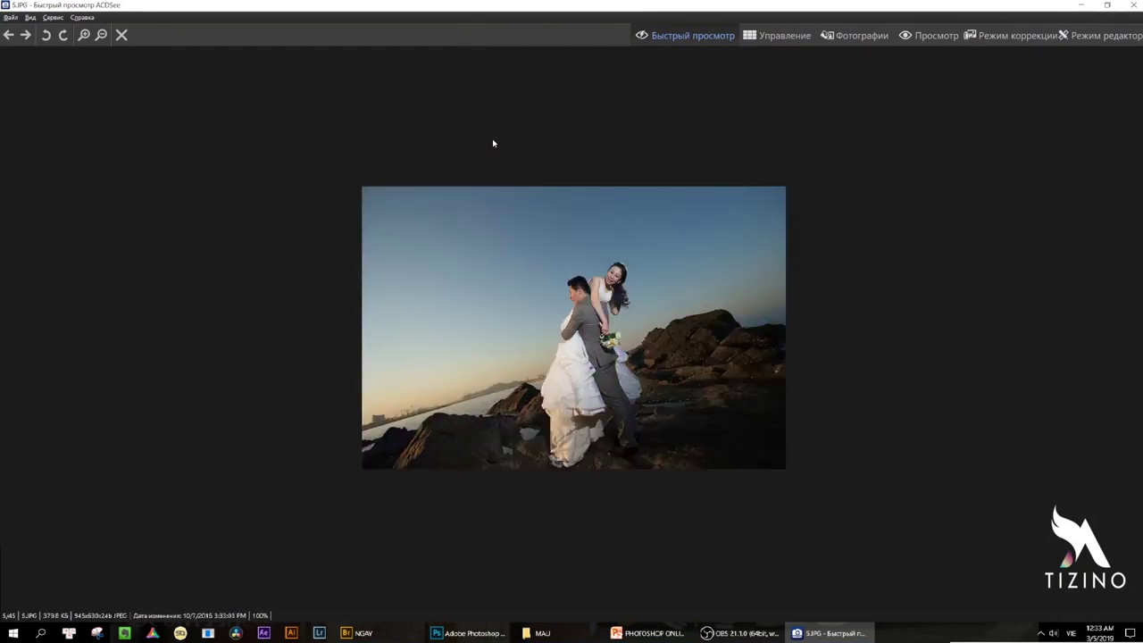
scroll(493, 143, down, 1)
scroll(493, 143, up, 1)
scroll(493, 143, down, 1)
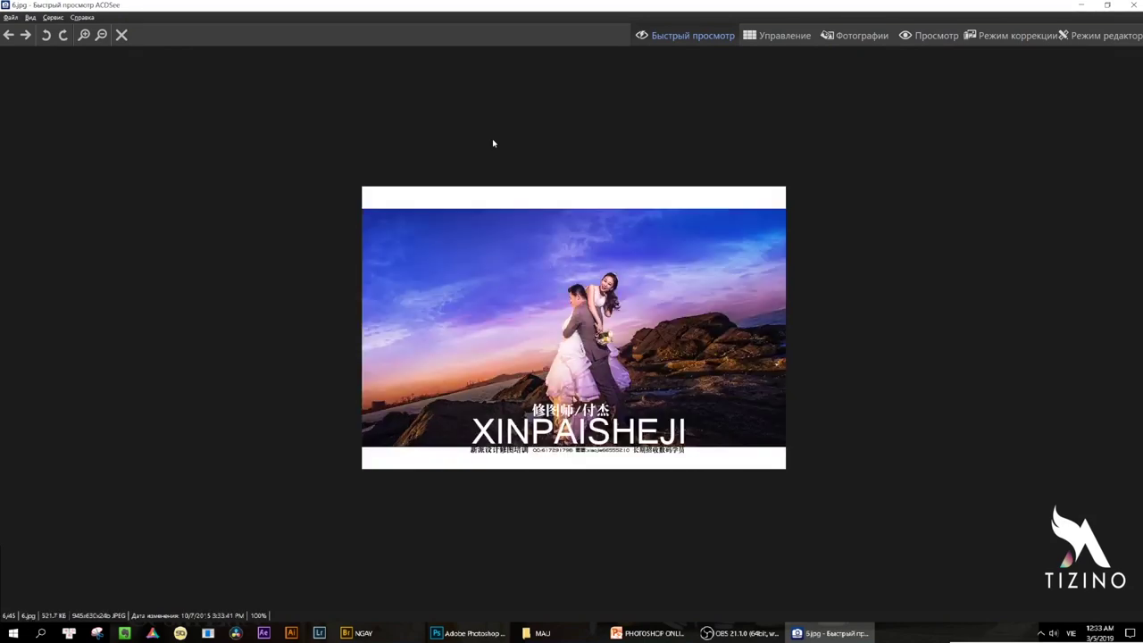
key(Escape)
Compare the original palm-tree wedding photo SVN_3044 (2).jpg with its edited version, SVN_3044.jpg.
double_click(805, 270)
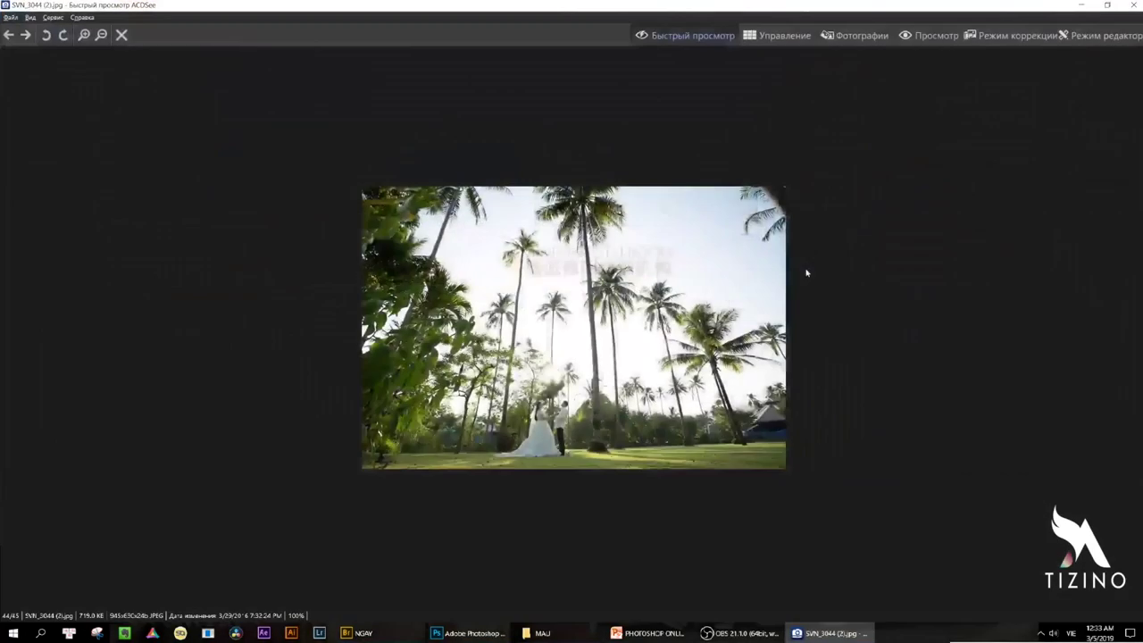
scroll(805, 270, down, 1)
scroll(805, 270, up, 1)
scroll(805, 270, down, 1)
scroll(805, 270, up, 1)
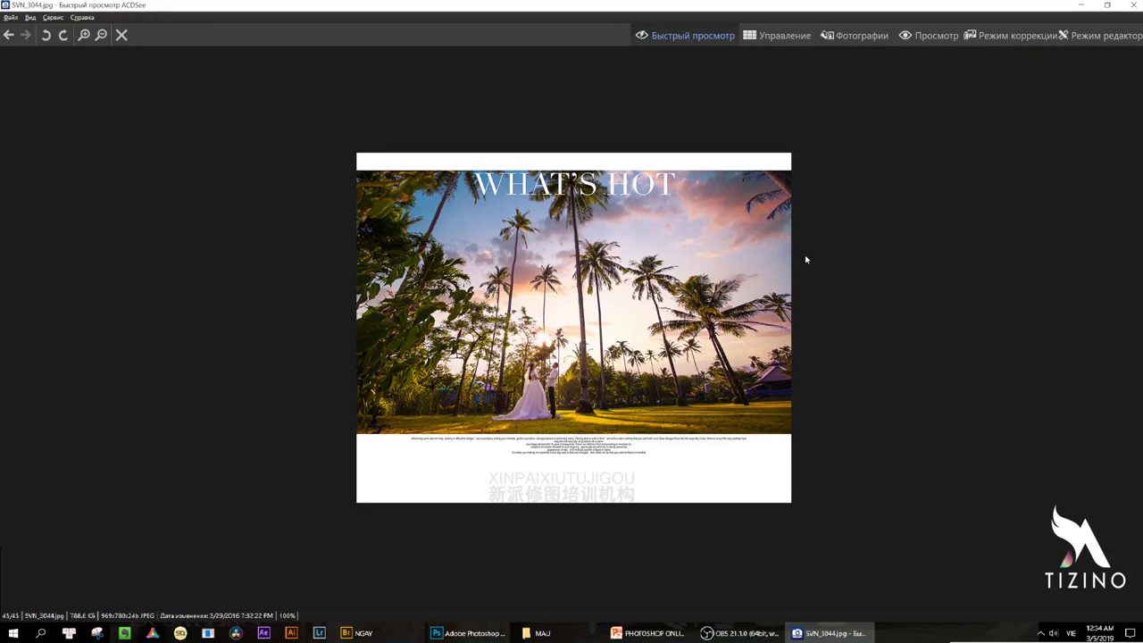
key(Left)
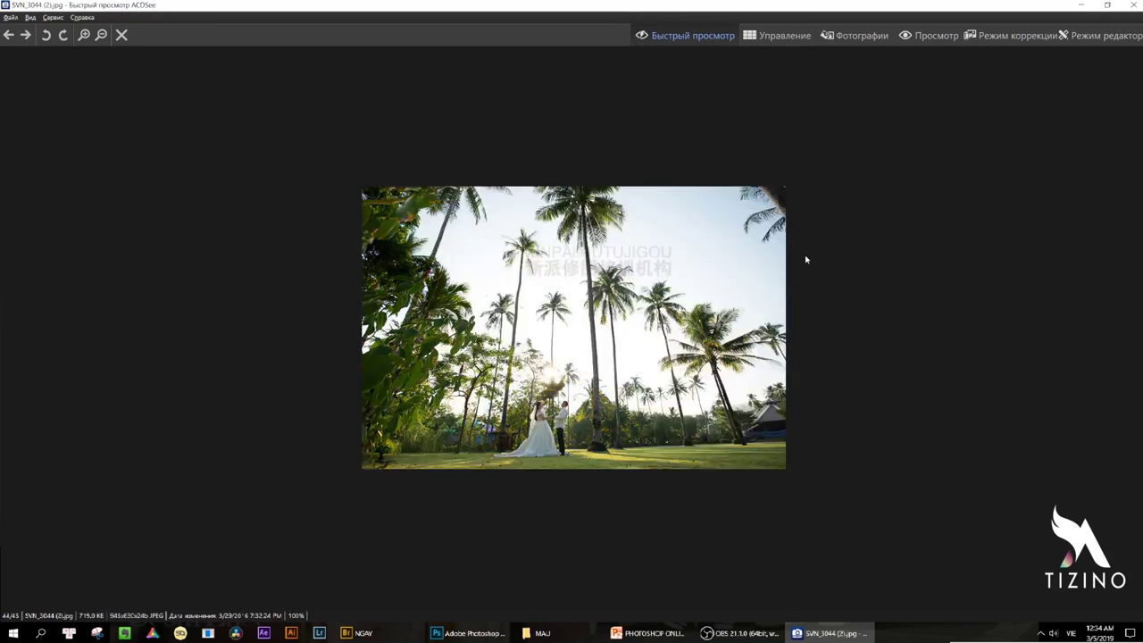
key(Right)
key(Left)
key(Right)
key(Left)
key(Right)
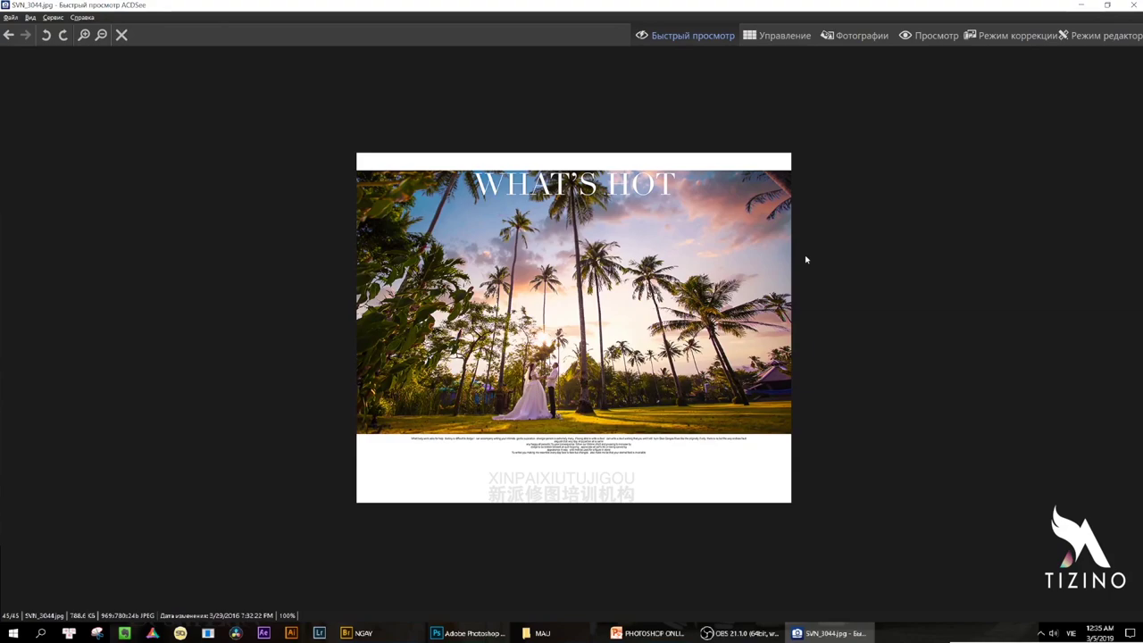
key(Escape)
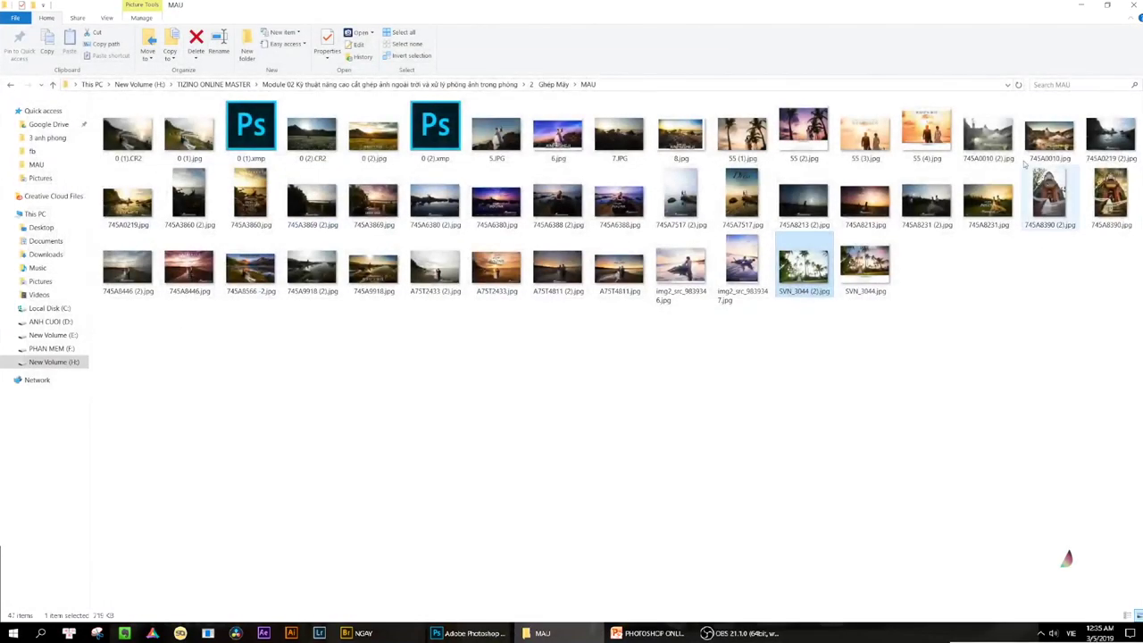
Look through the night sky images in the DEM subfolder of the MAY folder.
click(11, 84)
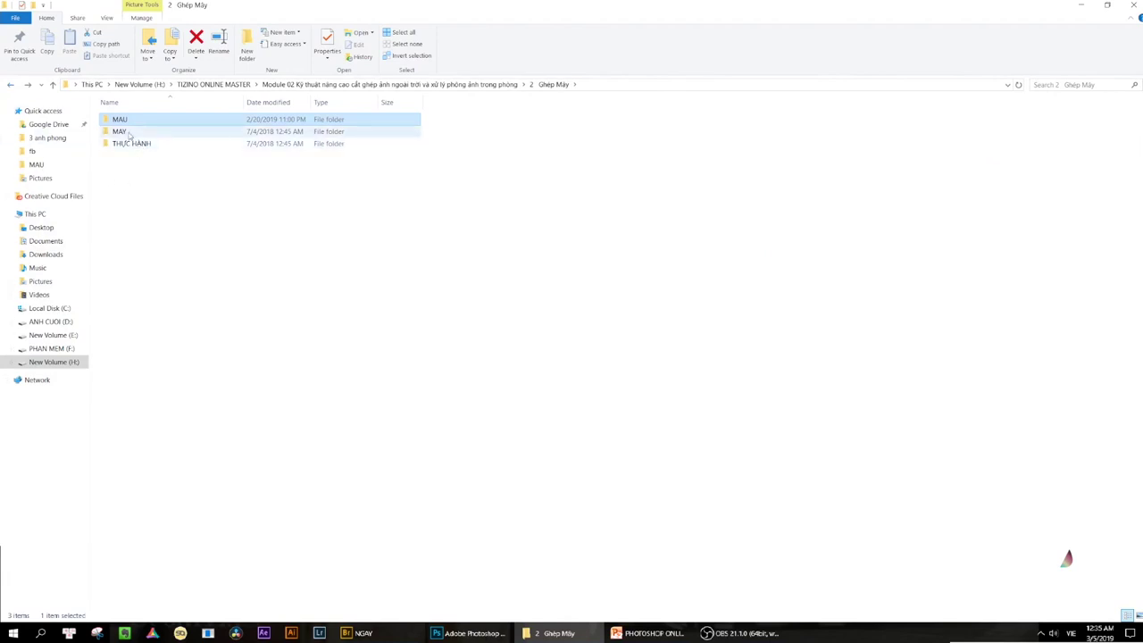
double_click(125, 132)
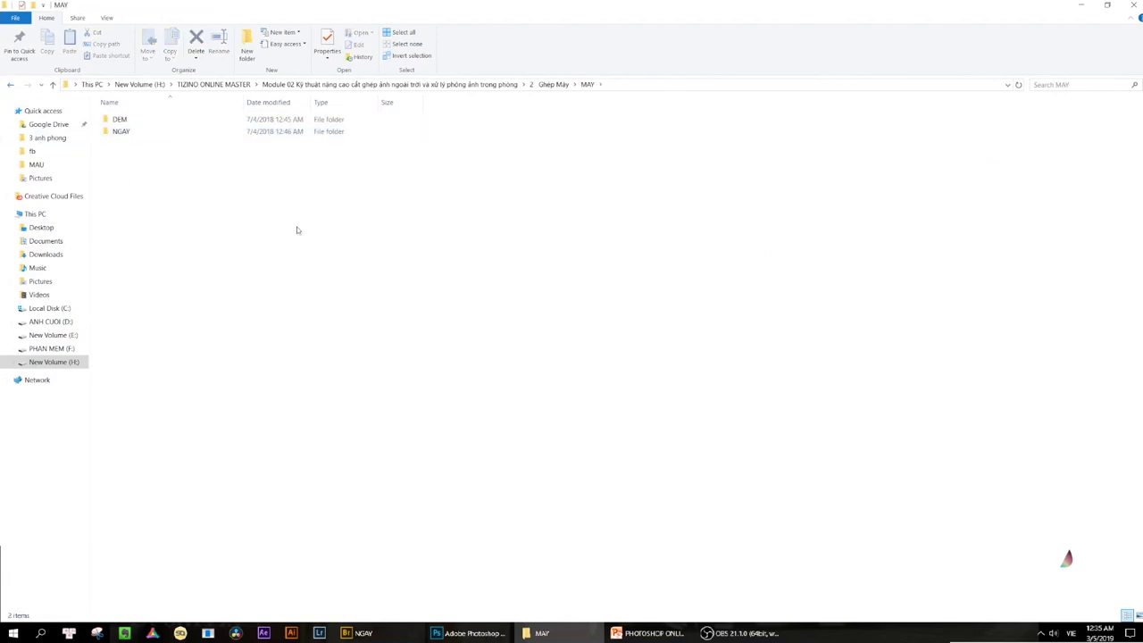
double_click(115, 124)
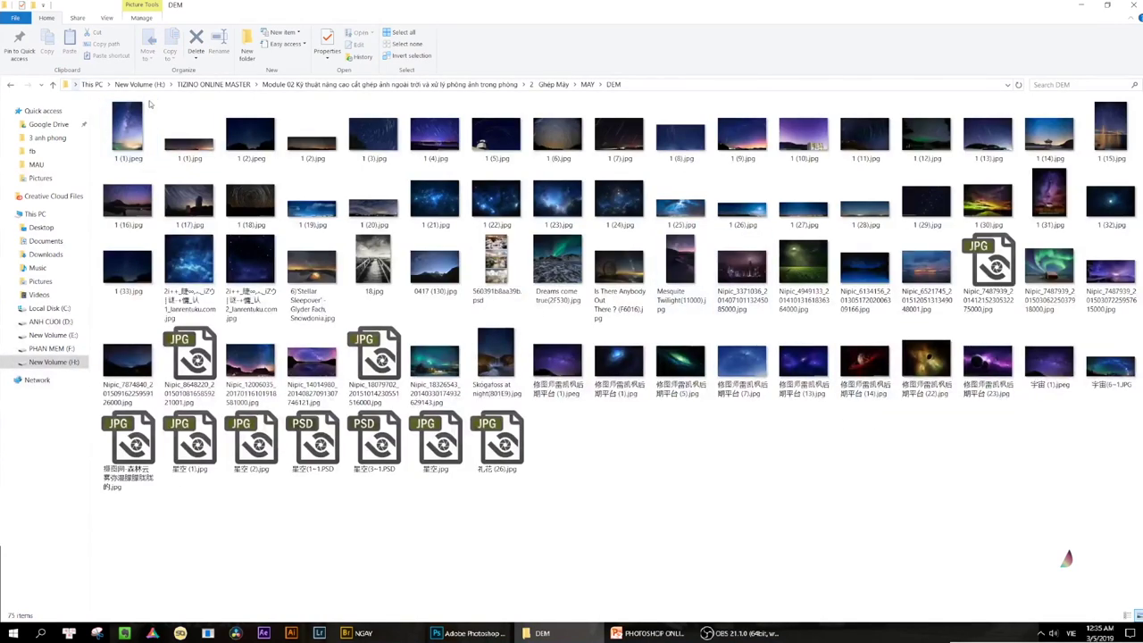
key(BackSpace)
Browse the daytime sky images in the NGAY subfolder of the MAY folder.
click(137, 132)
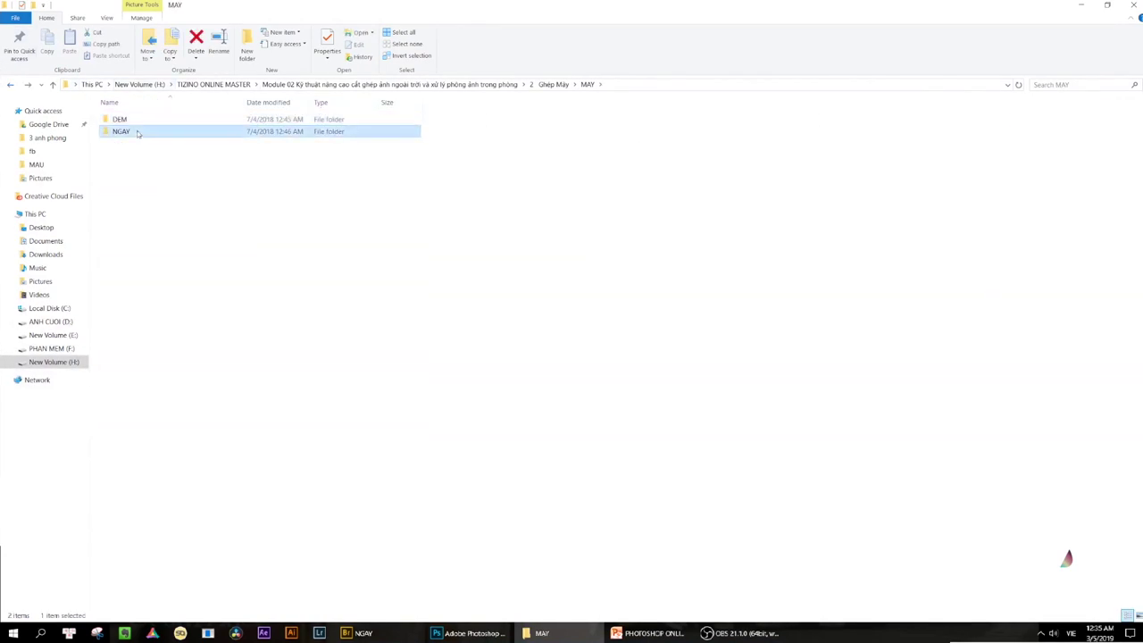
double_click(137, 132)
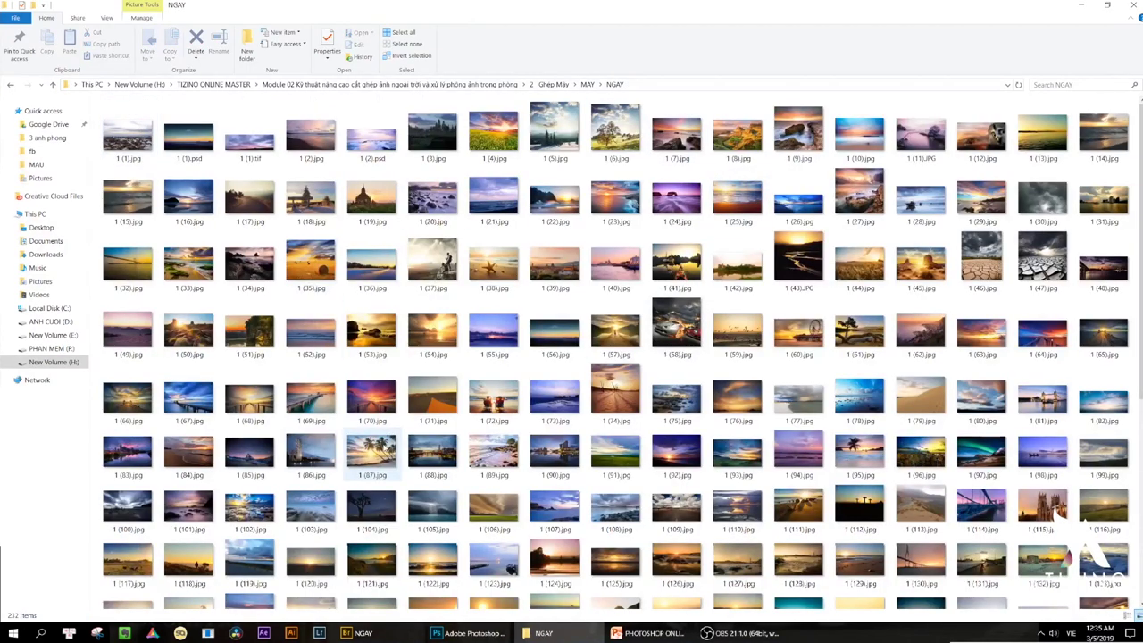
scroll(554, 233, down, 5)
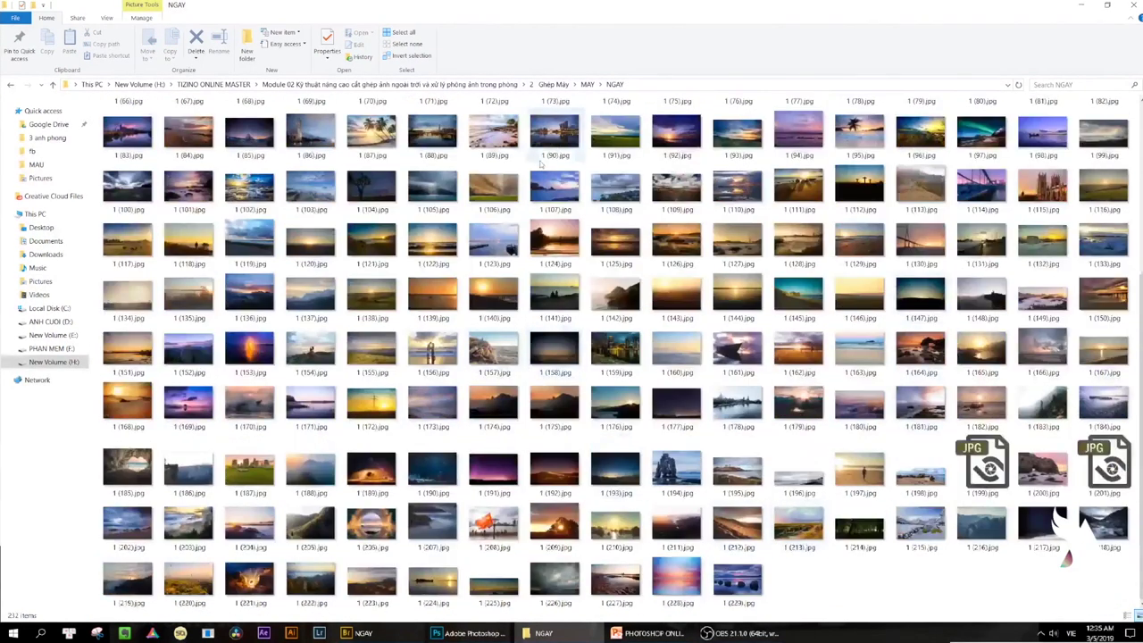
scroll(540, 163, up, 5)
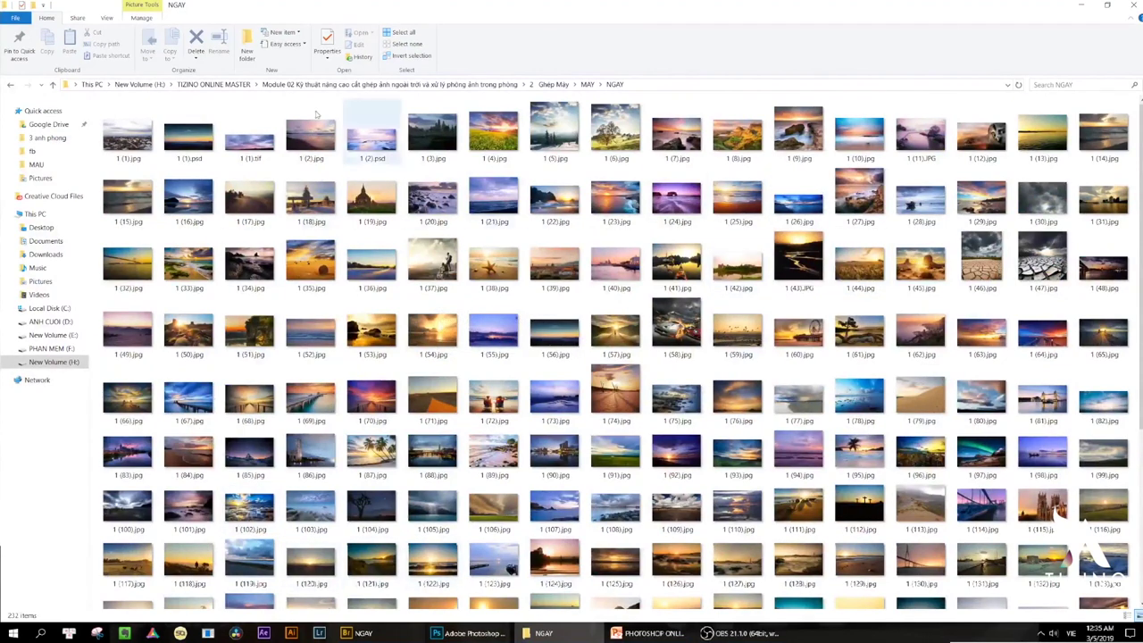
Open SVN_3044.jpg from the THỰC HÀNH folder in Photoshop.
click(12, 86)
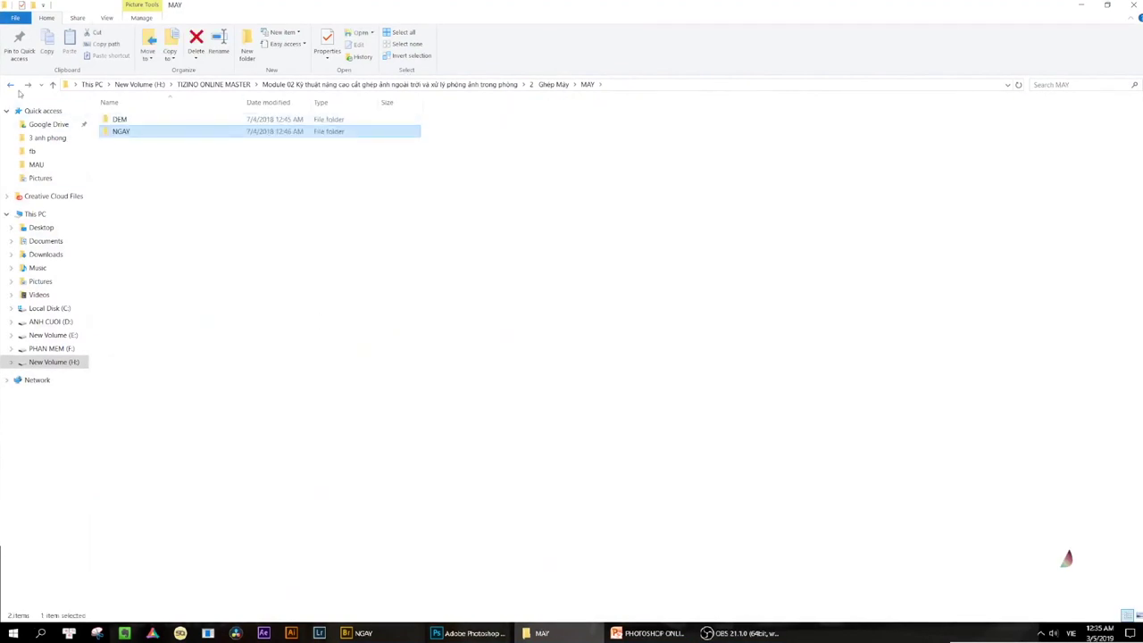
click(11, 85)
double_click(132, 145)
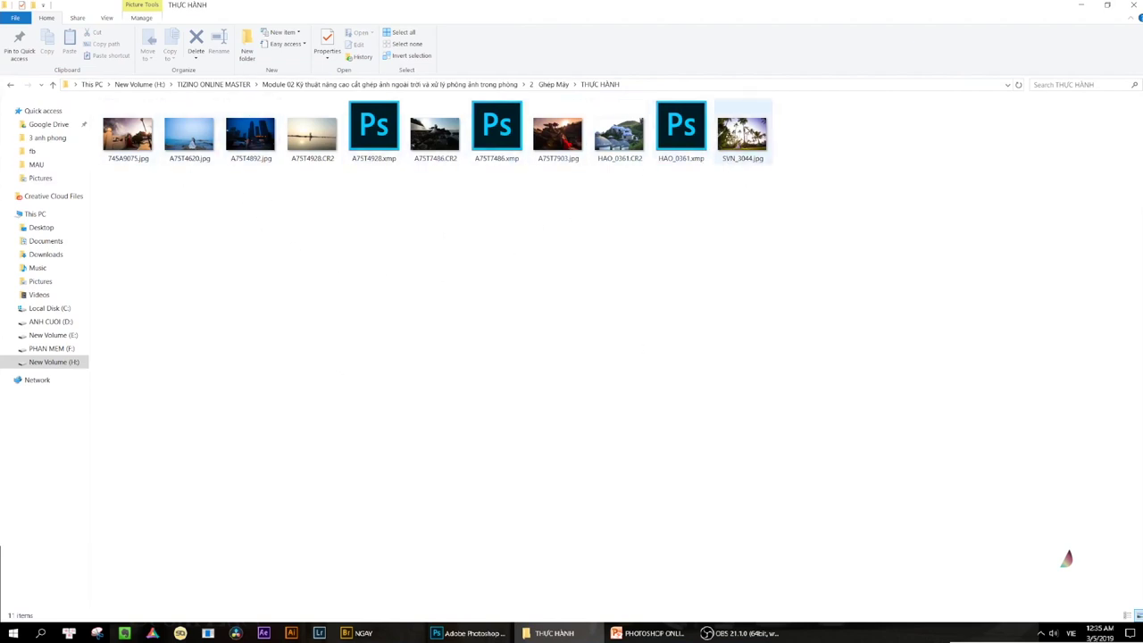
drag(742, 133, 458, 420)
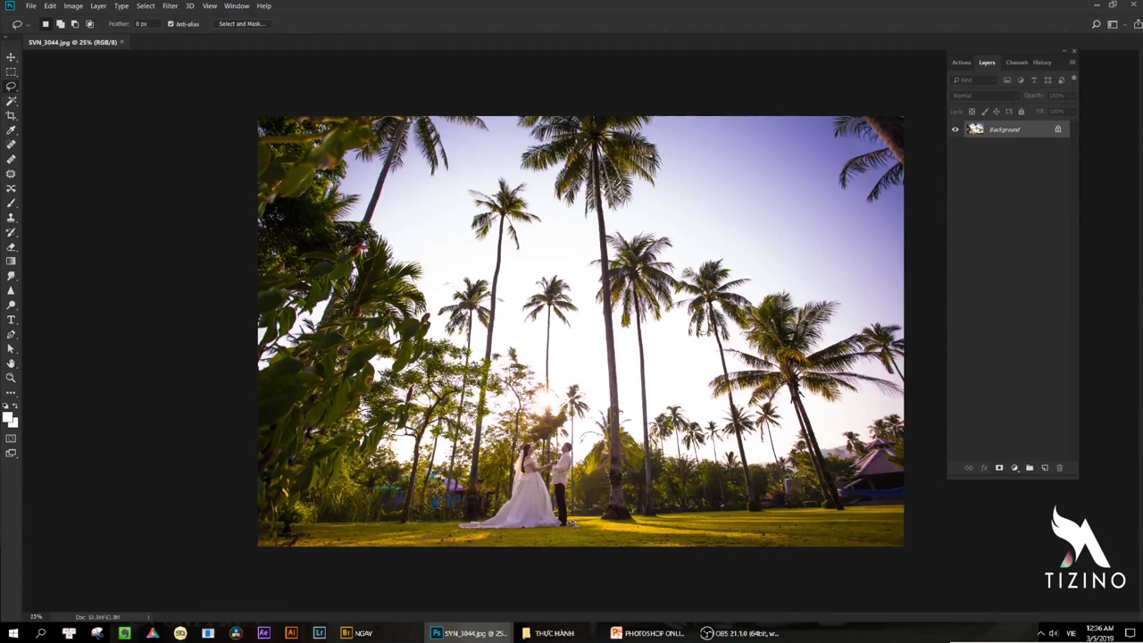
Move the floating Layers panel clear of the photo and widen it.
scroll(609, 333, up, 3)
scroll(611, 335, down, 1)
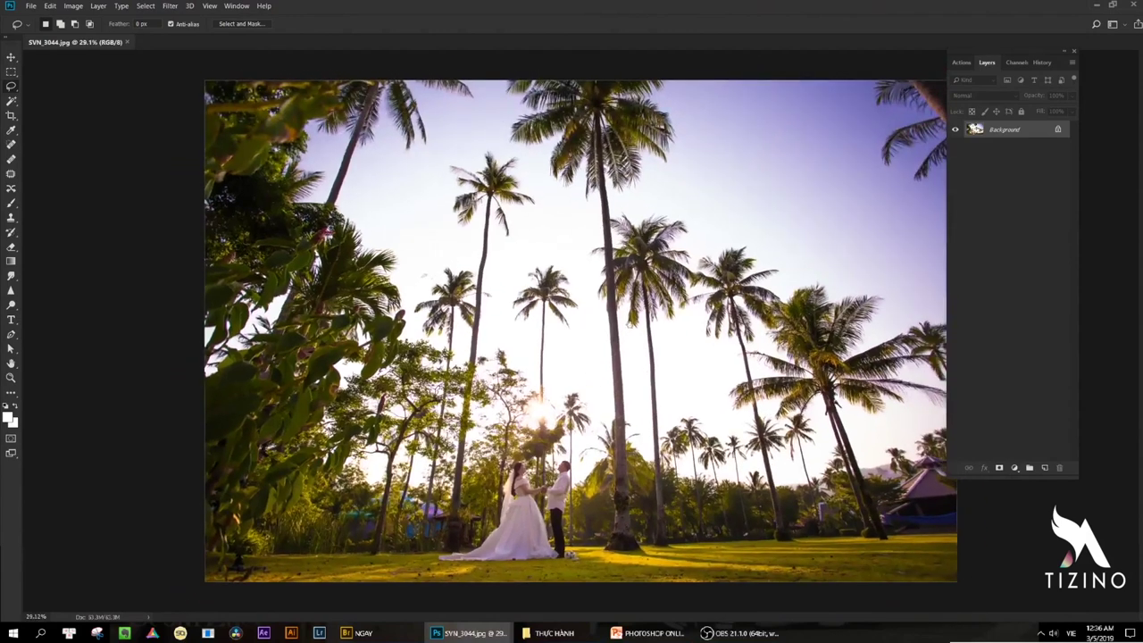
drag(1007, 57, 1074, 44)
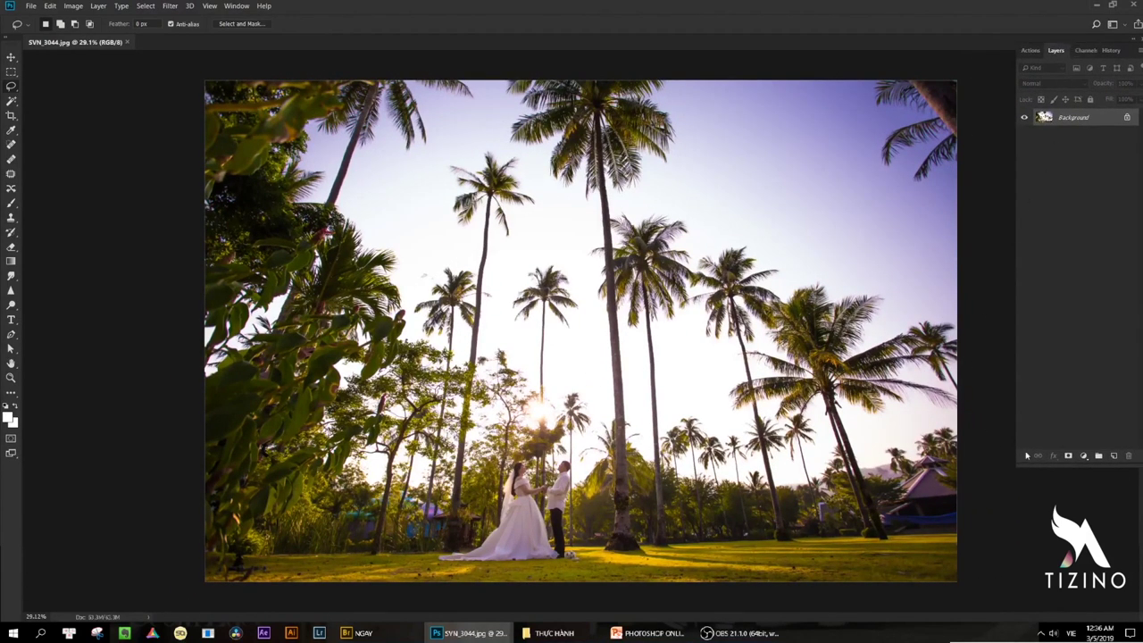
drag(1020, 466, 973, 470)
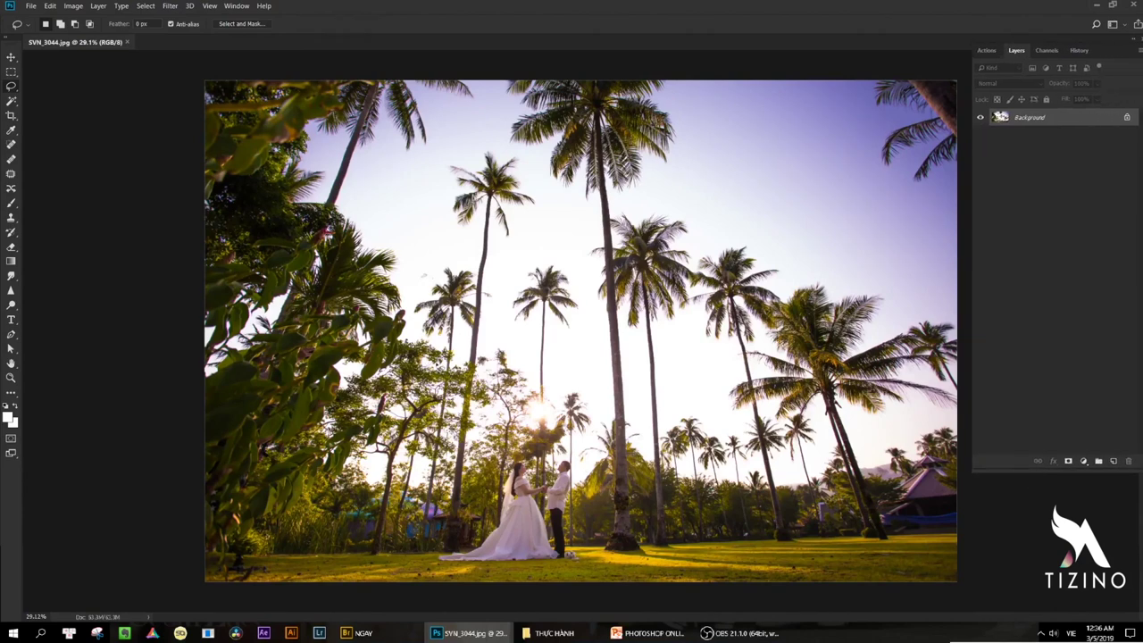
Duplicate the Background layer.
key(ctrl+j)
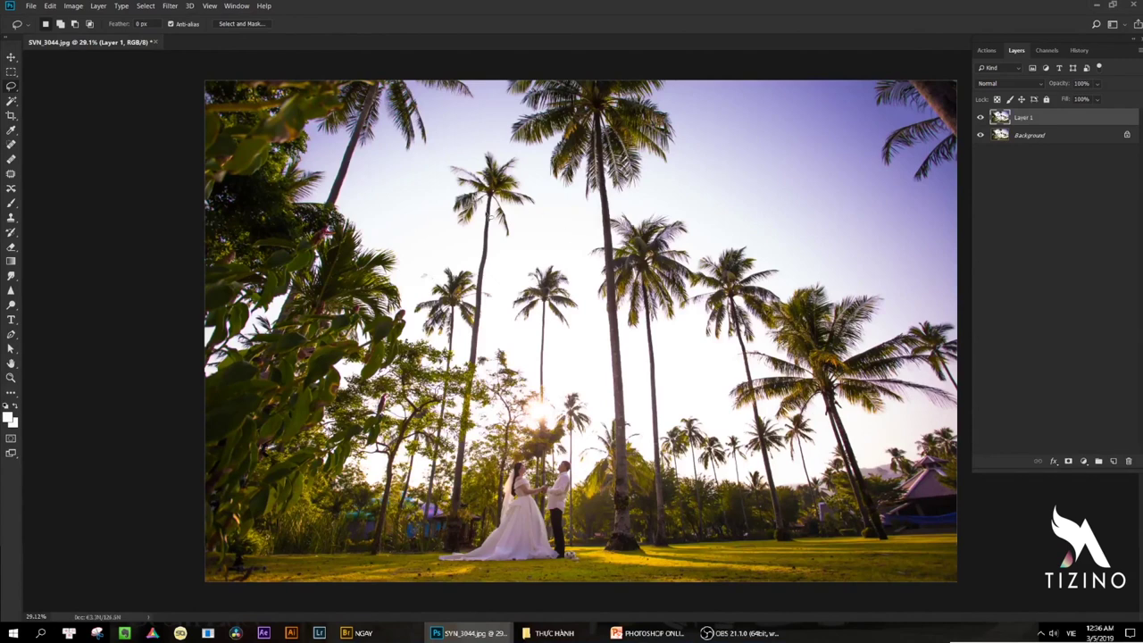
Apply a strong S-shaped RGB curve to Layer 1, with points at input 154, output 221 and input 82, output 38.
key(ctrl+m)
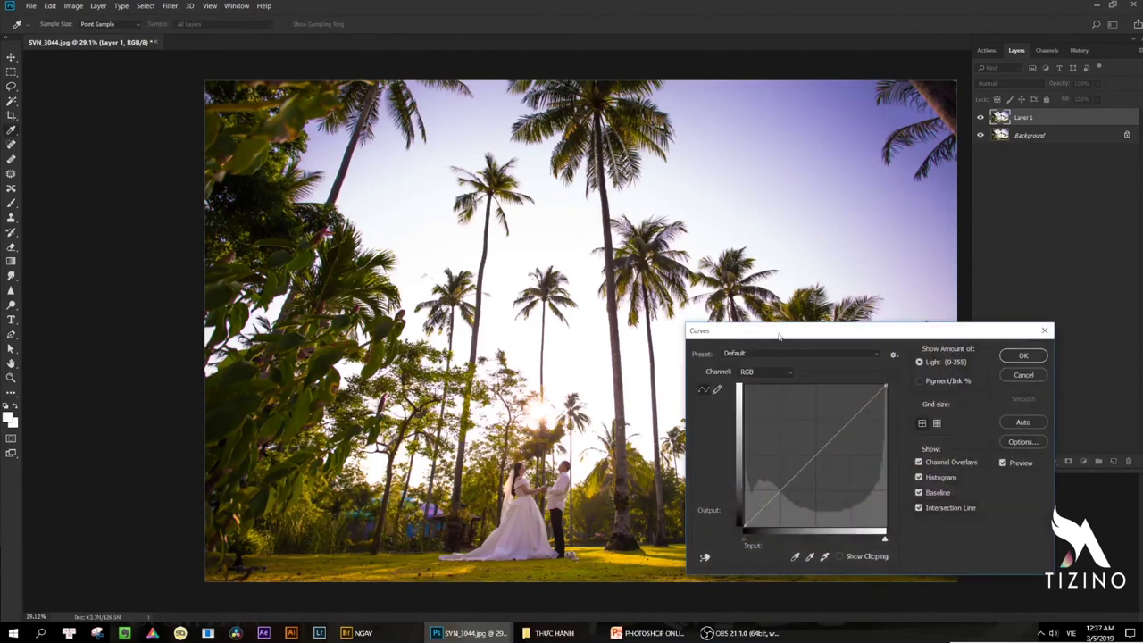
drag(778, 335, 713, 193)
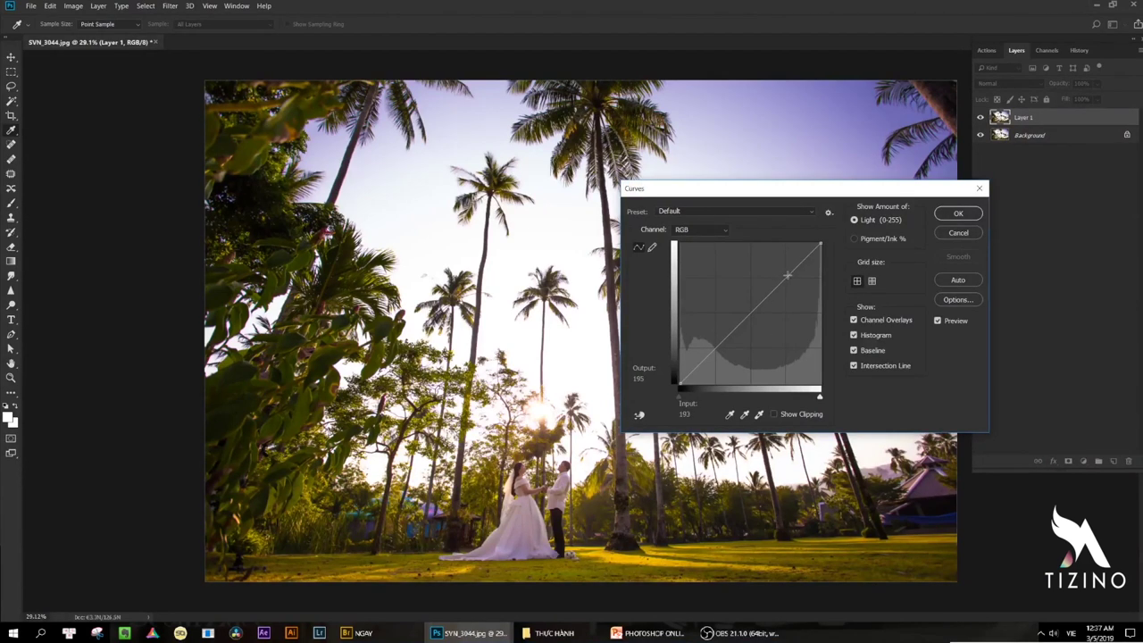
drag(785, 276, 764, 260)
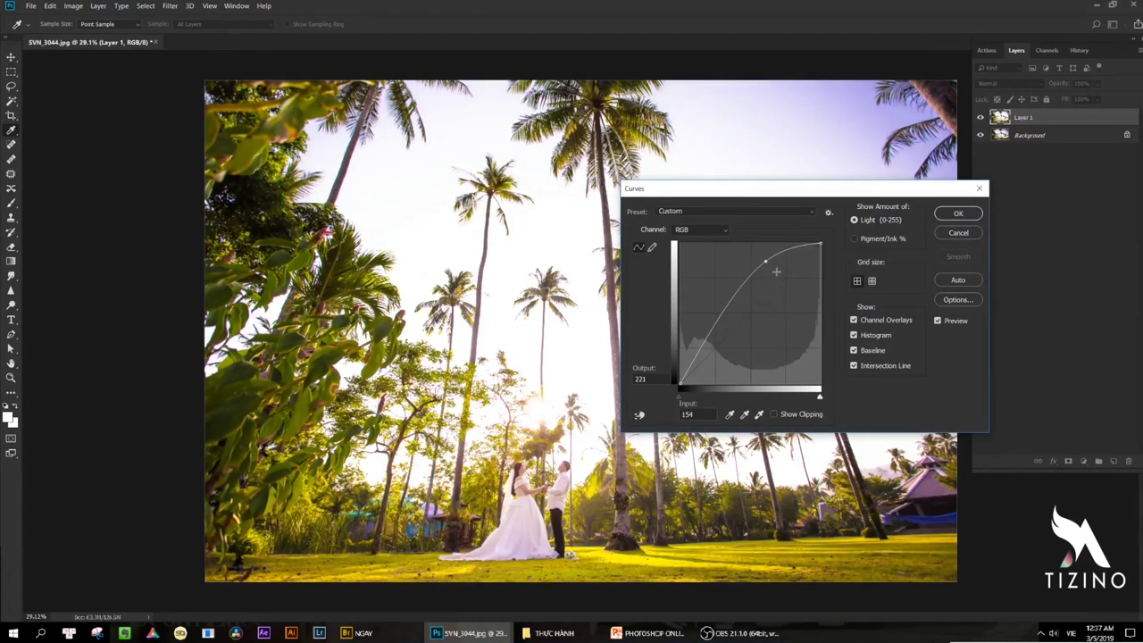
drag(704, 346, 722, 361)
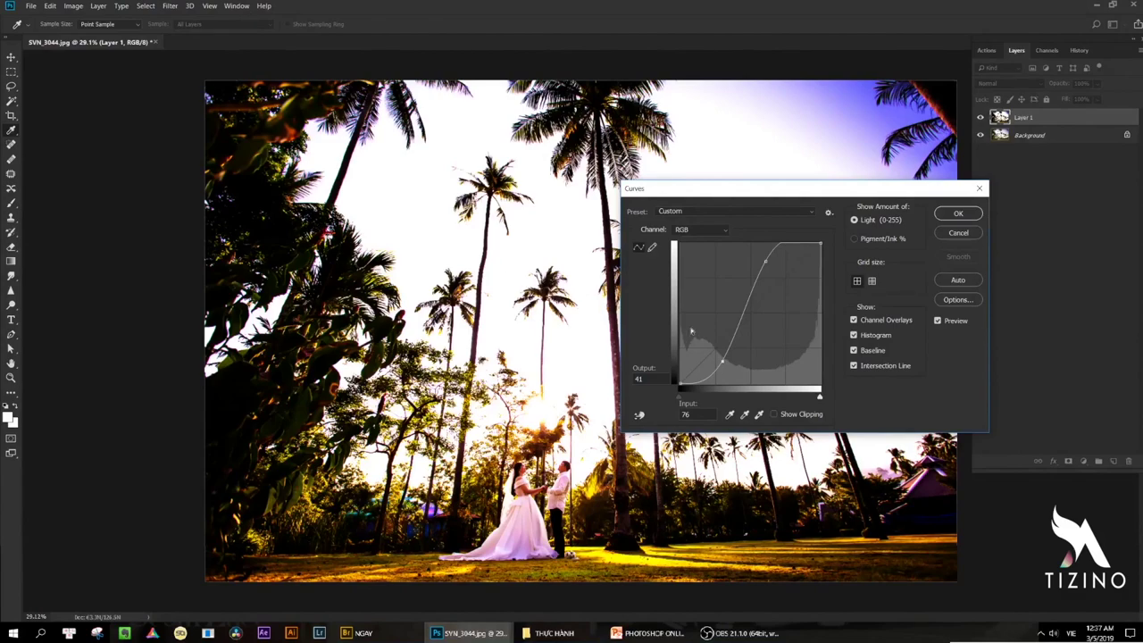
drag(721, 360, 725, 363)
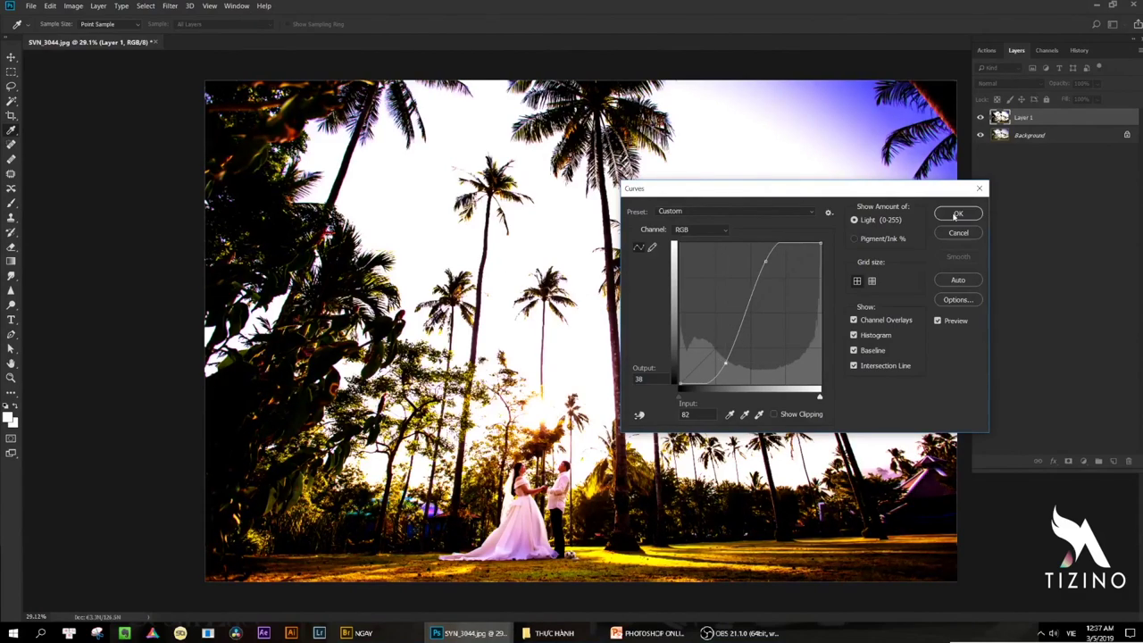
click(956, 214)
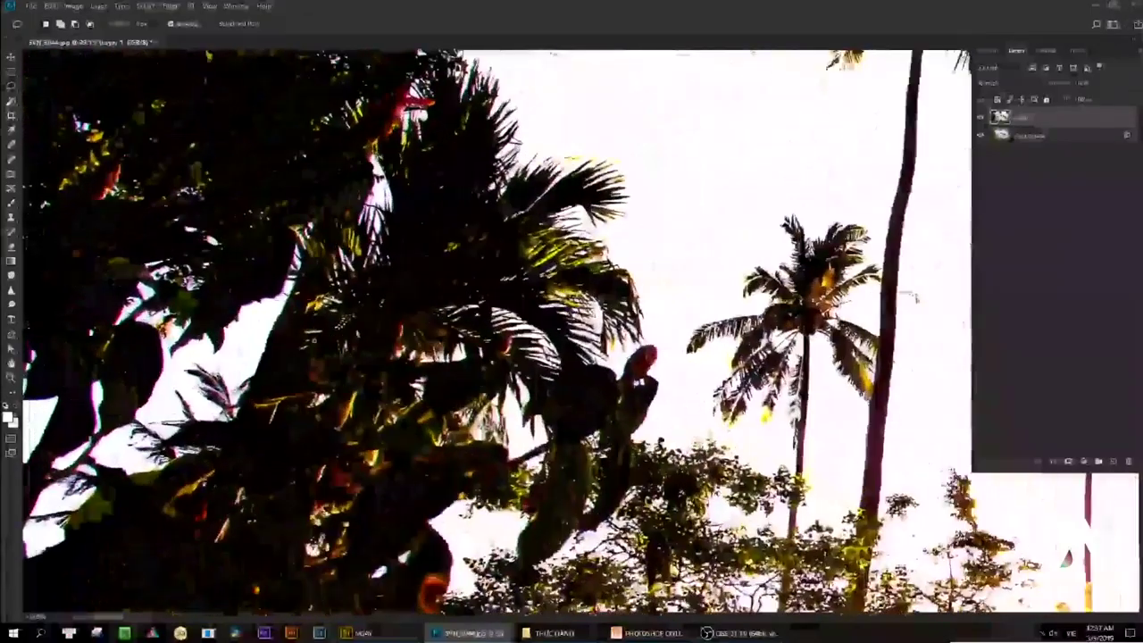
Examine the small sky gaps between the dark leaves and palm fronds after the contrast increase.
scroll(294, 348, up, 2)
drag(303, 357, 492, 441)
scroll(429, 443, up, 5)
drag(622, 311, 287, 407)
drag(465, 282, 380, 477)
drag(682, 76, 621, 288)
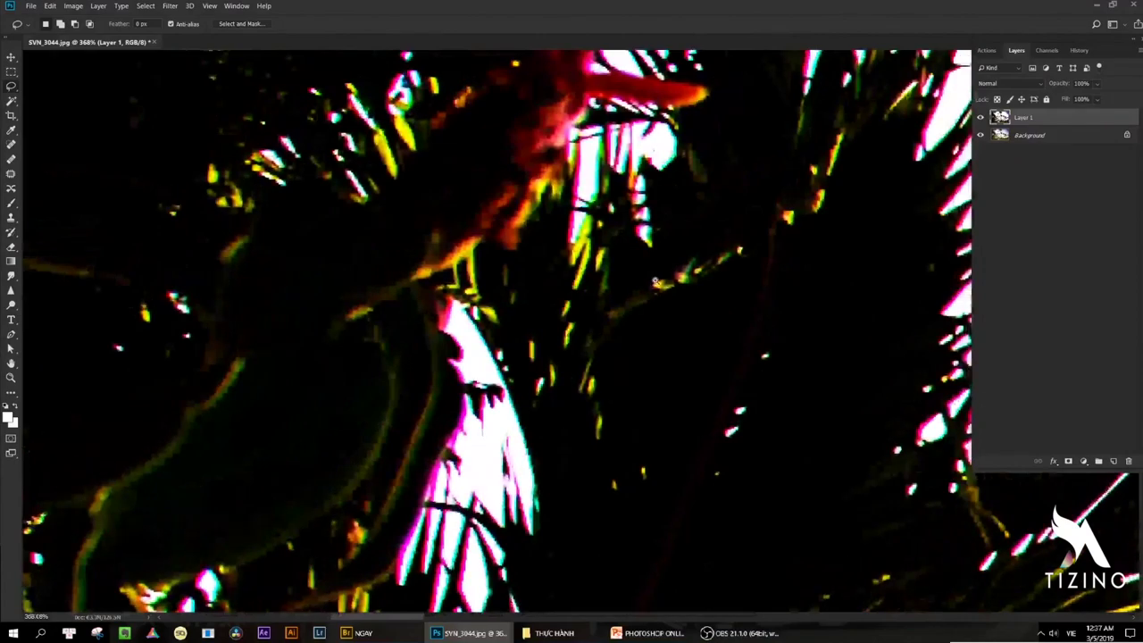
key(ctrl+0)
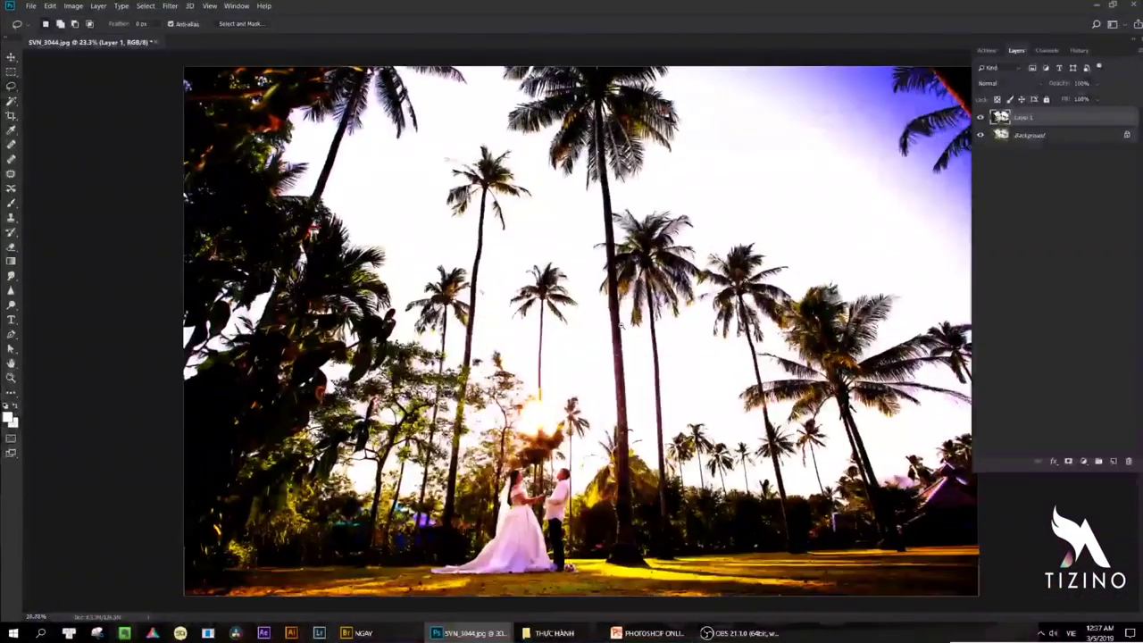
scroll(621, 326, down, 2)
scroll(618, 325, up, 3)
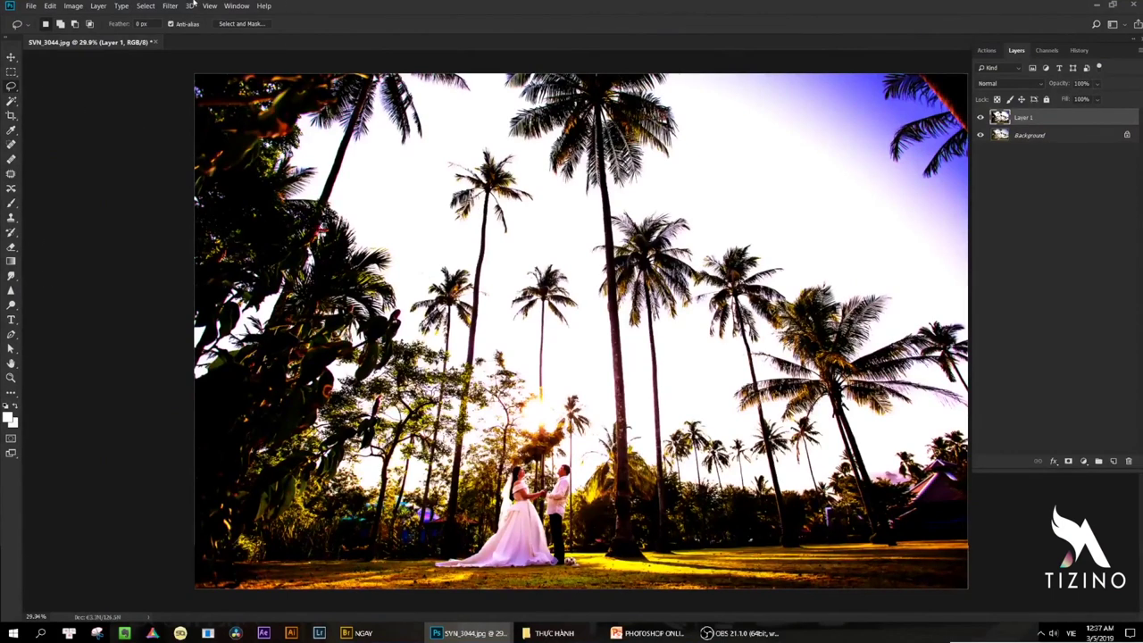
Start a Color Range selection of the bright sky using Sampled Colors and set Fuzziness to 166.
click(144, 6)
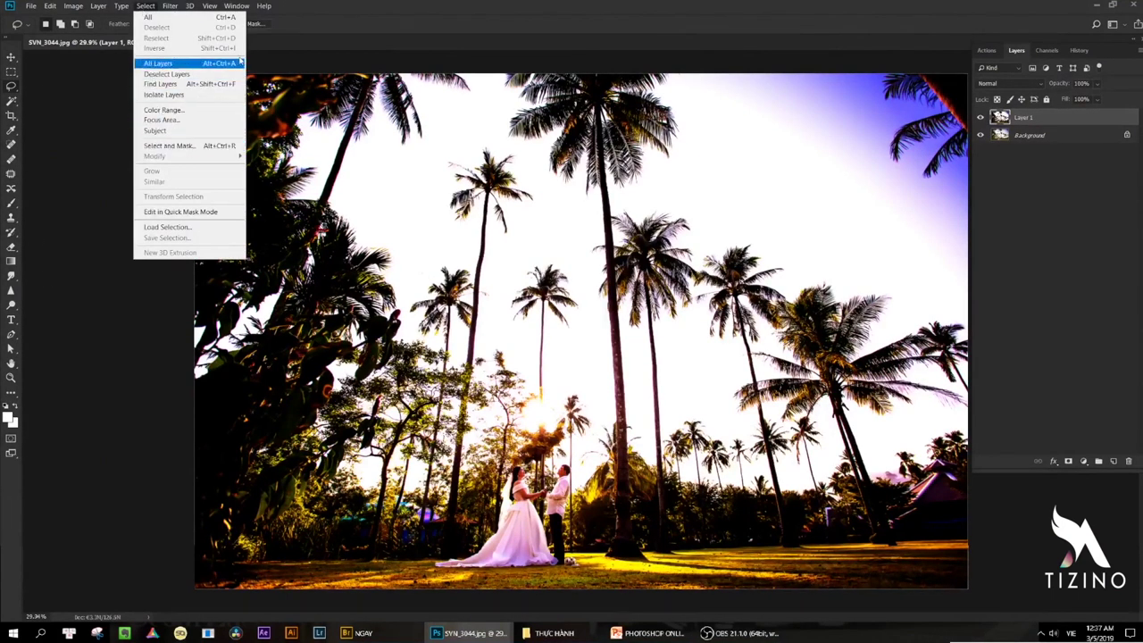
click(159, 111)
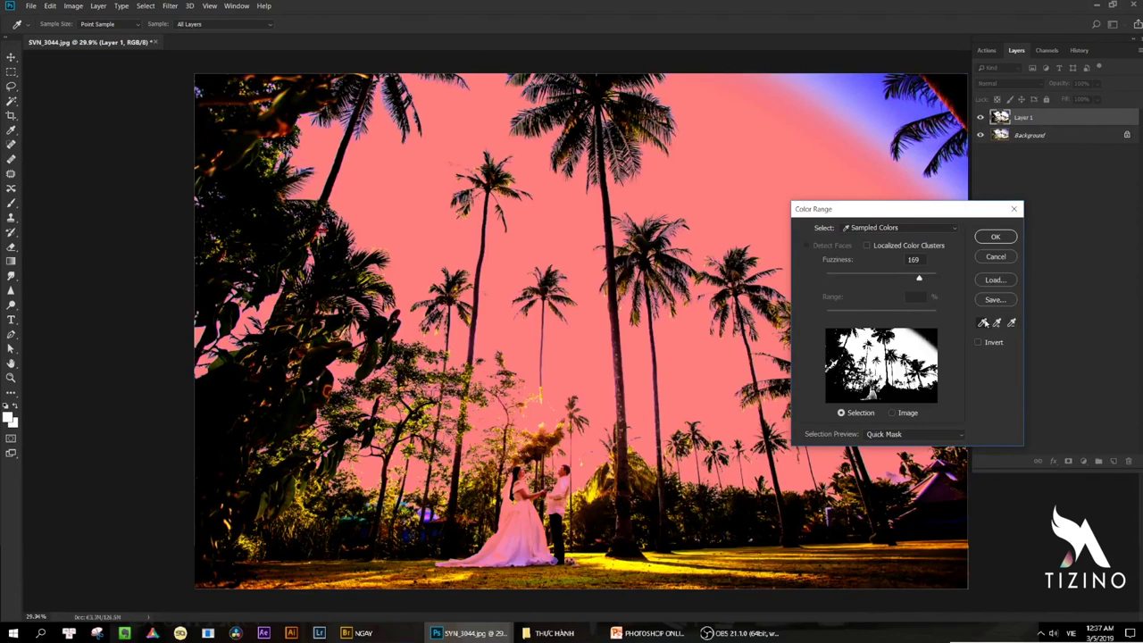
click(983, 322)
mouse_move(918, 278)
mouse_down()
mouse_move(897, 281)
mouse_move(918, 279)
mouse_up()
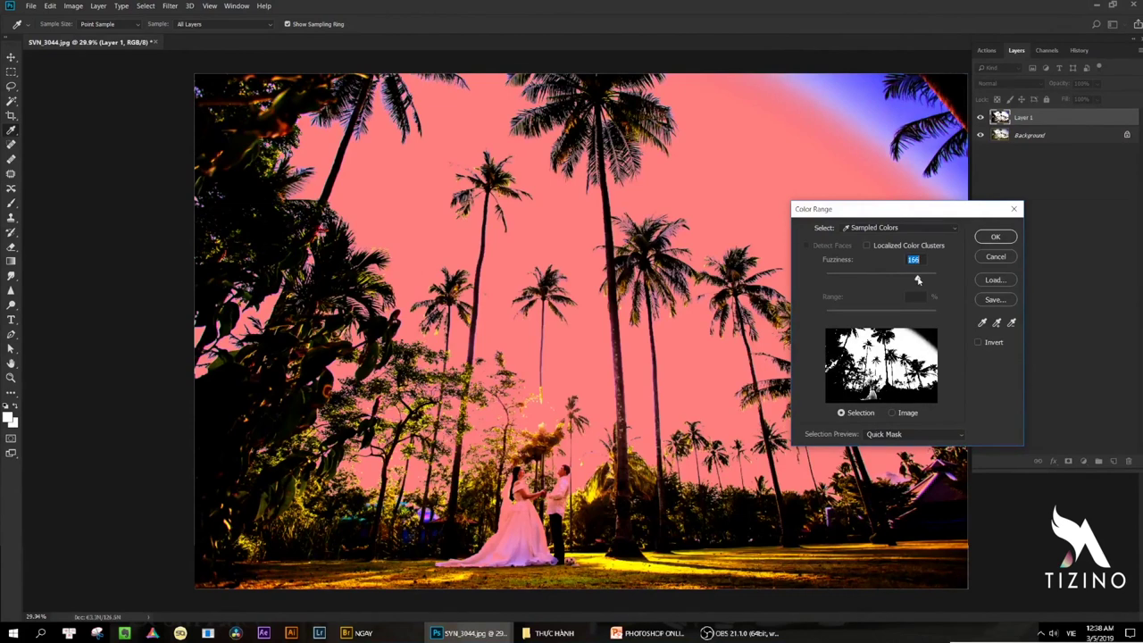
Compare the Color Range selection preview with None and with Quick Mask.
click(888, 433)
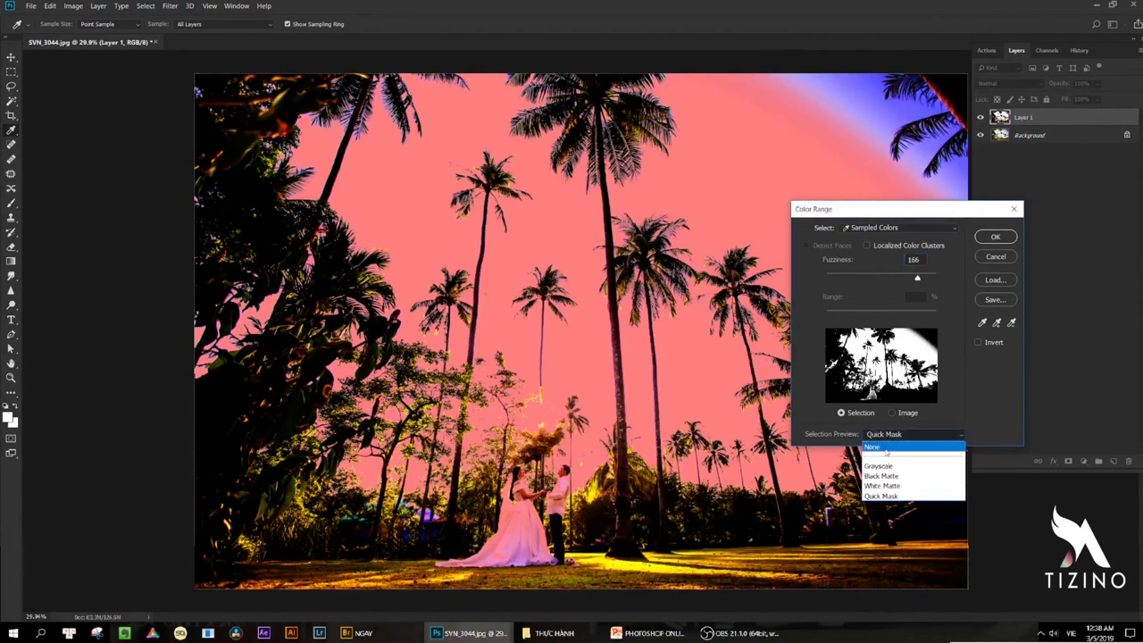
click(890, 446)
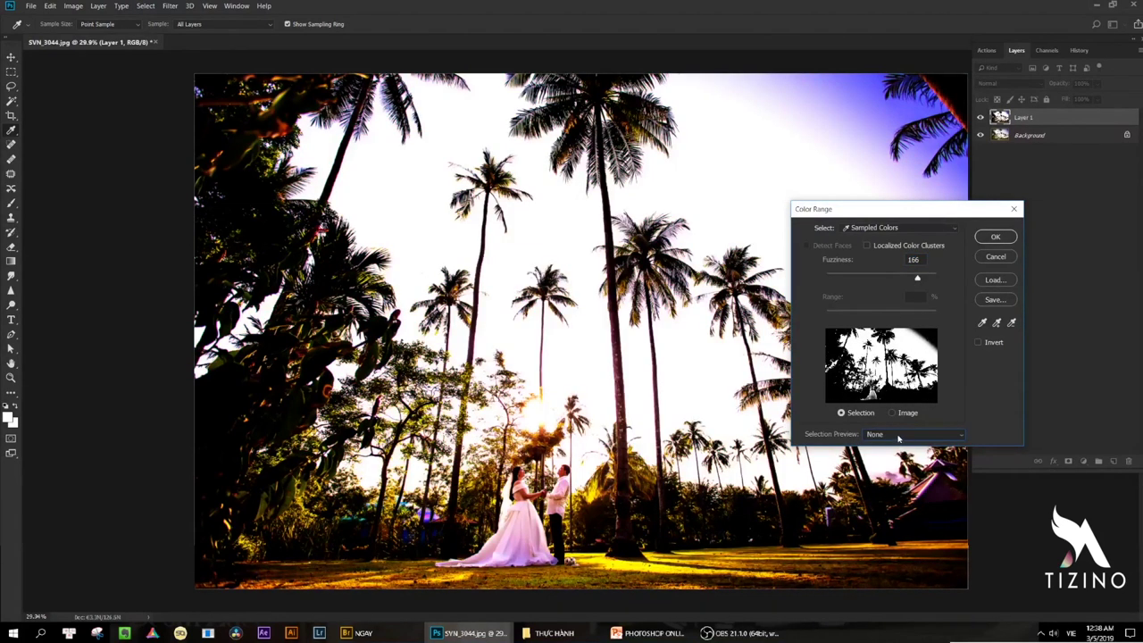
click(905, 435)
click(891, 490)
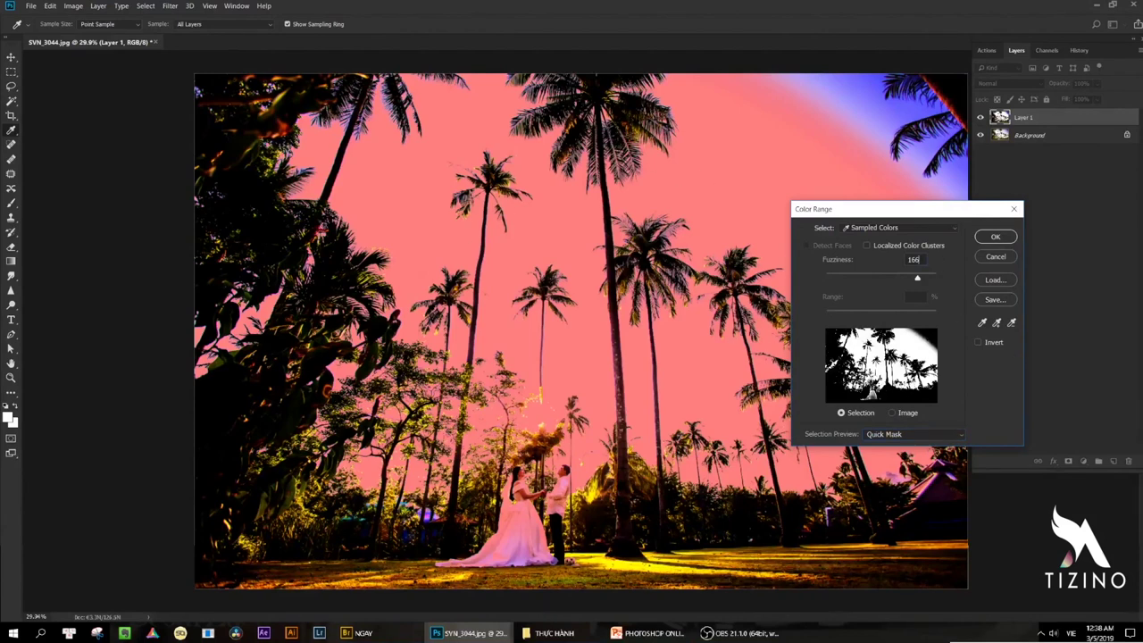
Set the Color Range Fuzziness to 170 and create the sky selection.
key(BackSpace)
key(BackSpace)
text(70)
click(995, 237)
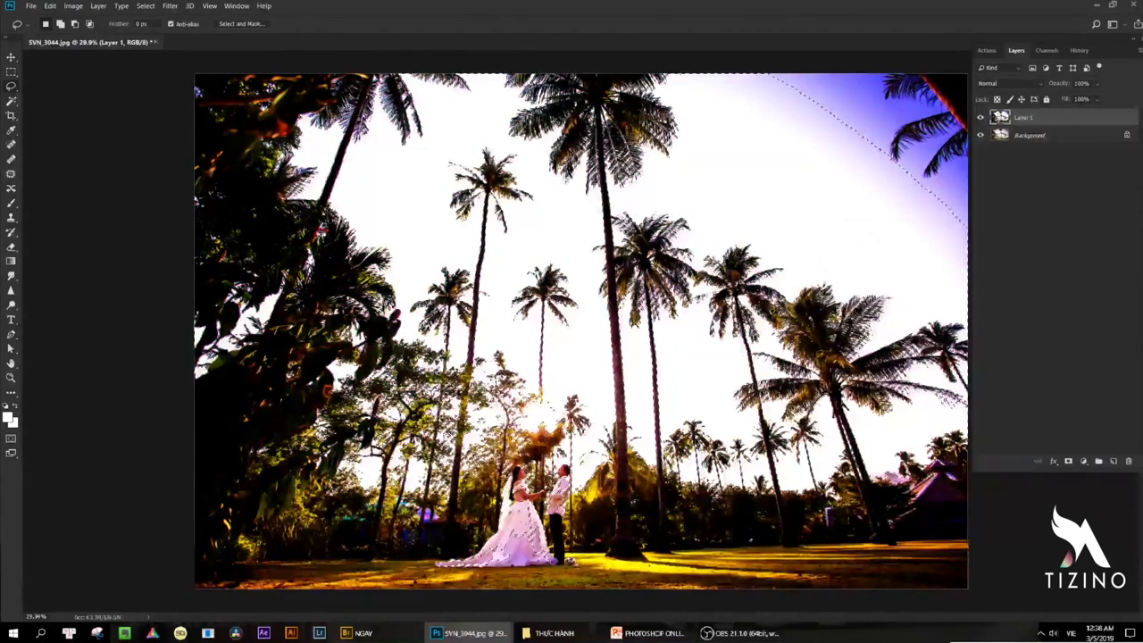
Examine the selection edges and the tiny sky gaps throughout the dense foliage beside the palms.
scroll(268, 284, up, 6)
drag(150, 430, 541, 210)
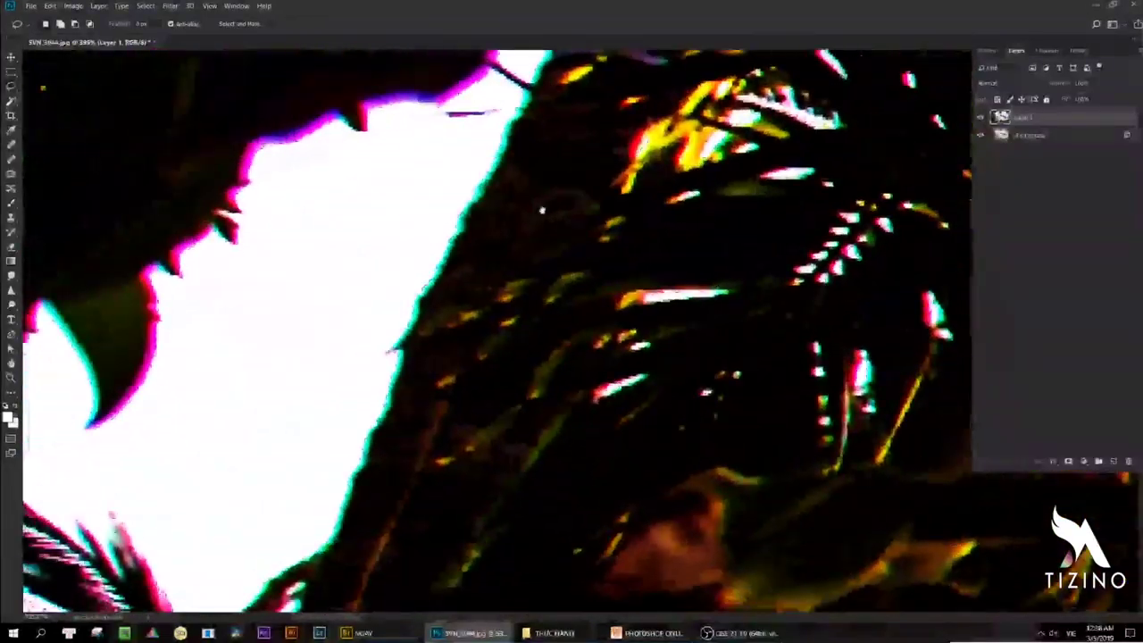
drag(279, 325, 640, 194)
drag(294, 199, 494, 516)
drag(455, 262, 405, 550)
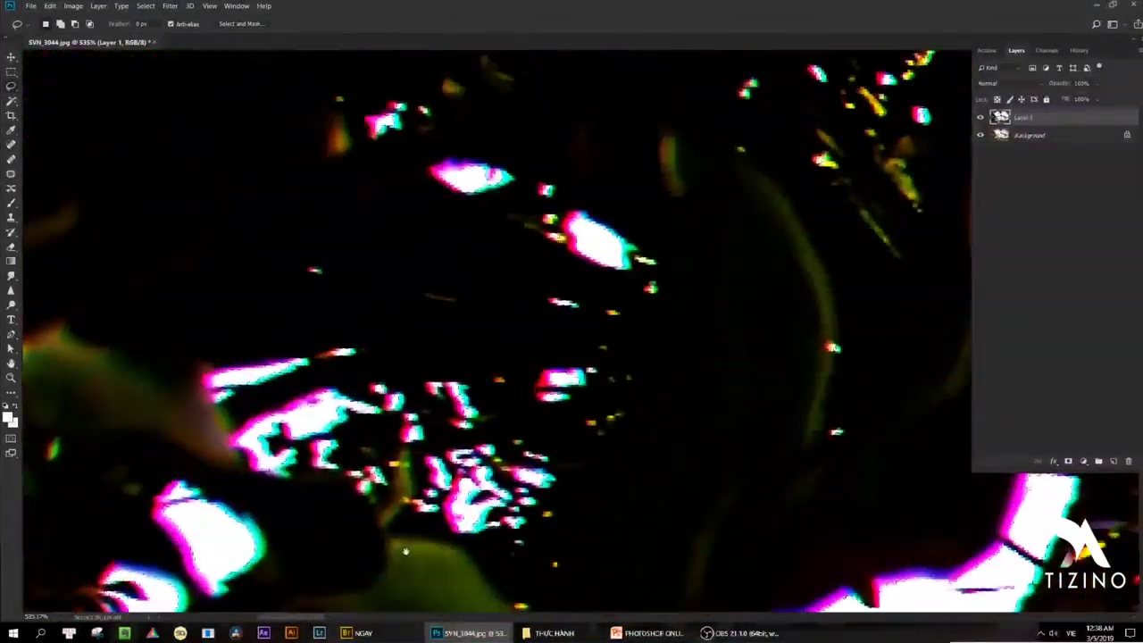
drag(433, 325, 363, 554)
drag(393, 335, 393, 529)
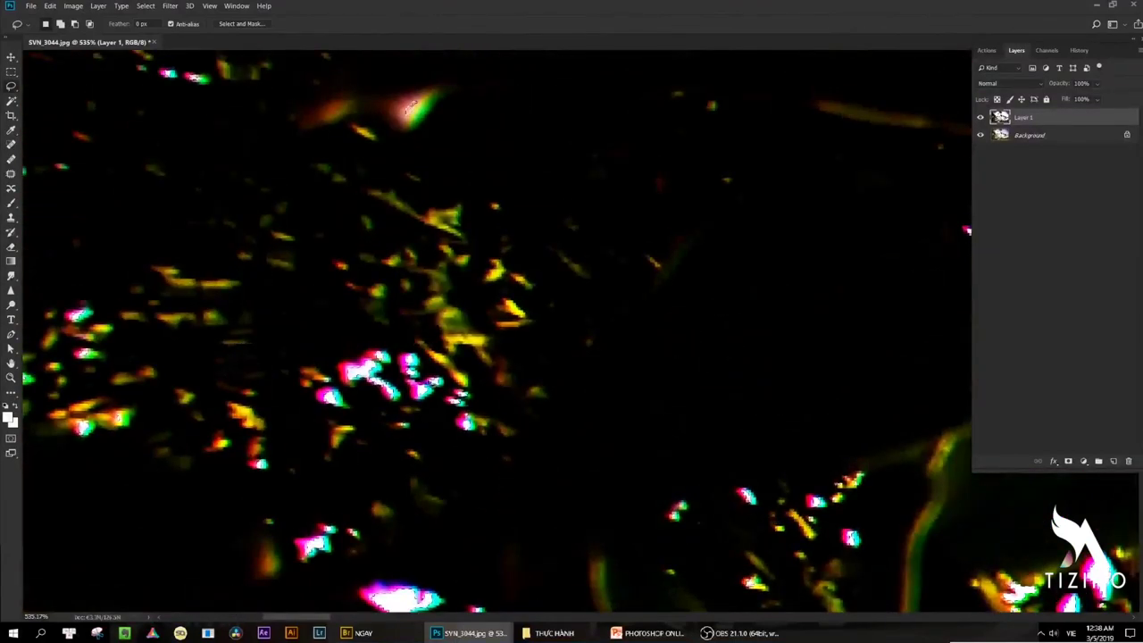
scroll(380, 367, up, 3)
scroll(368, 368, down, 5)
drag(365, 278, 397, 481)
drag(406, 256, 331, 511)
drag(406, 354, 437, 385)
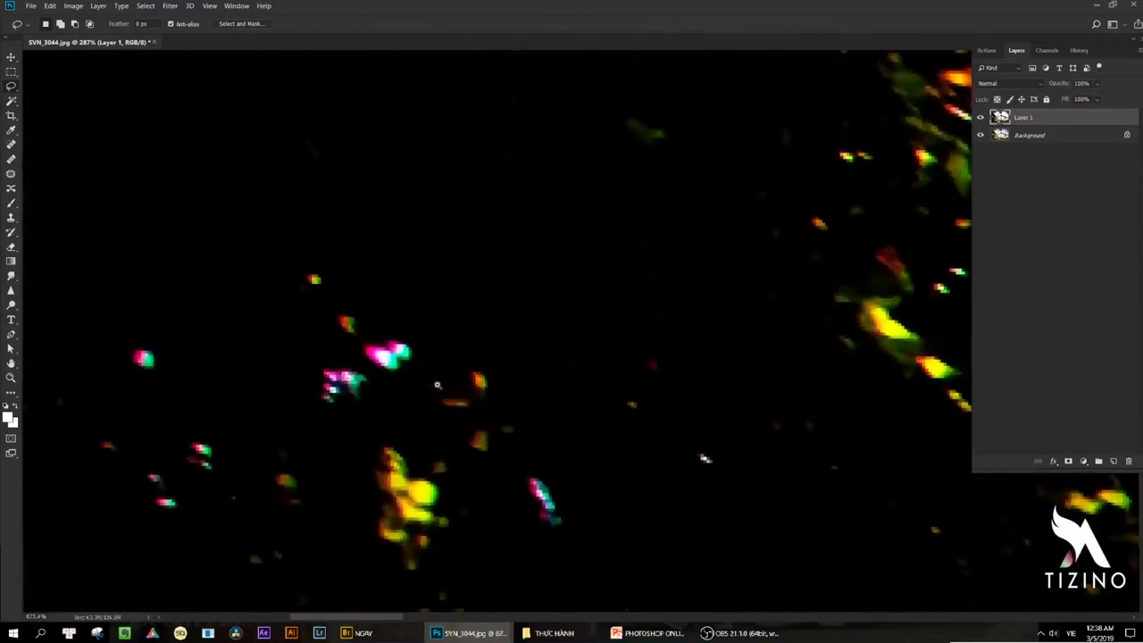
scroll(743, 427, down, 10)
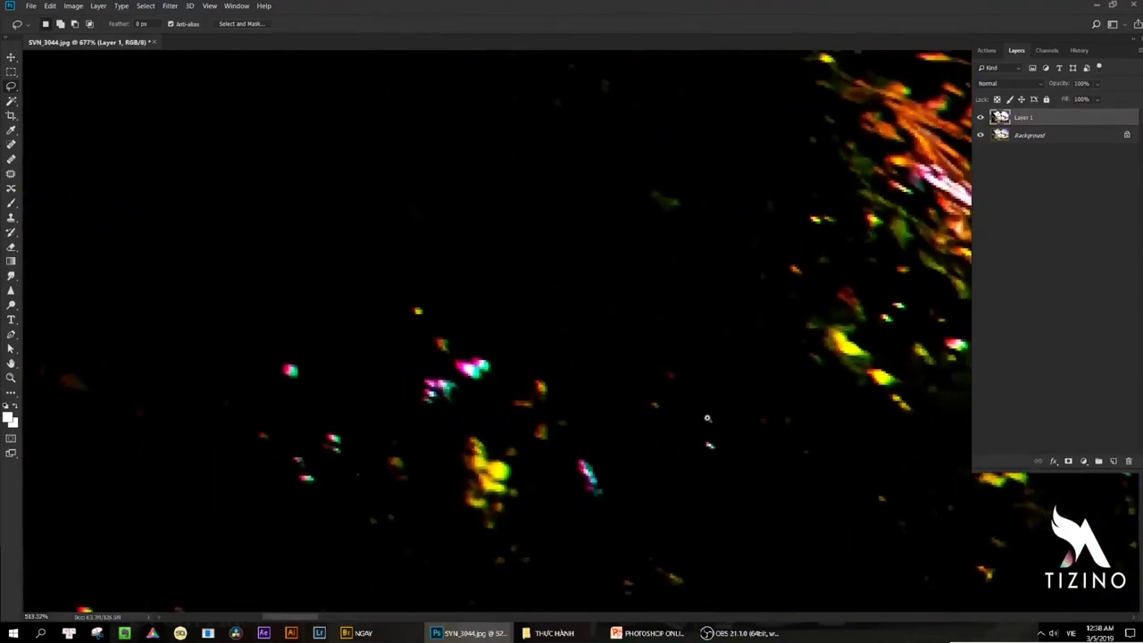
scroll(667, 345, up, 3)
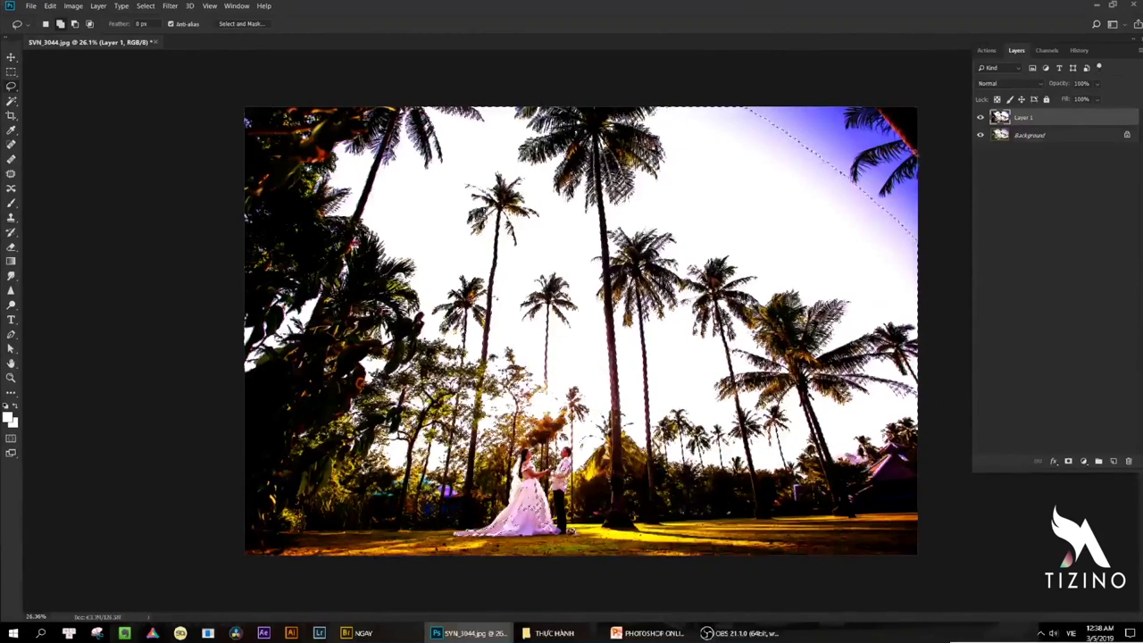
Copy the selected sky from the Background layer to a new layer and load that new layer's outline as a selection.
click(1031, 135)
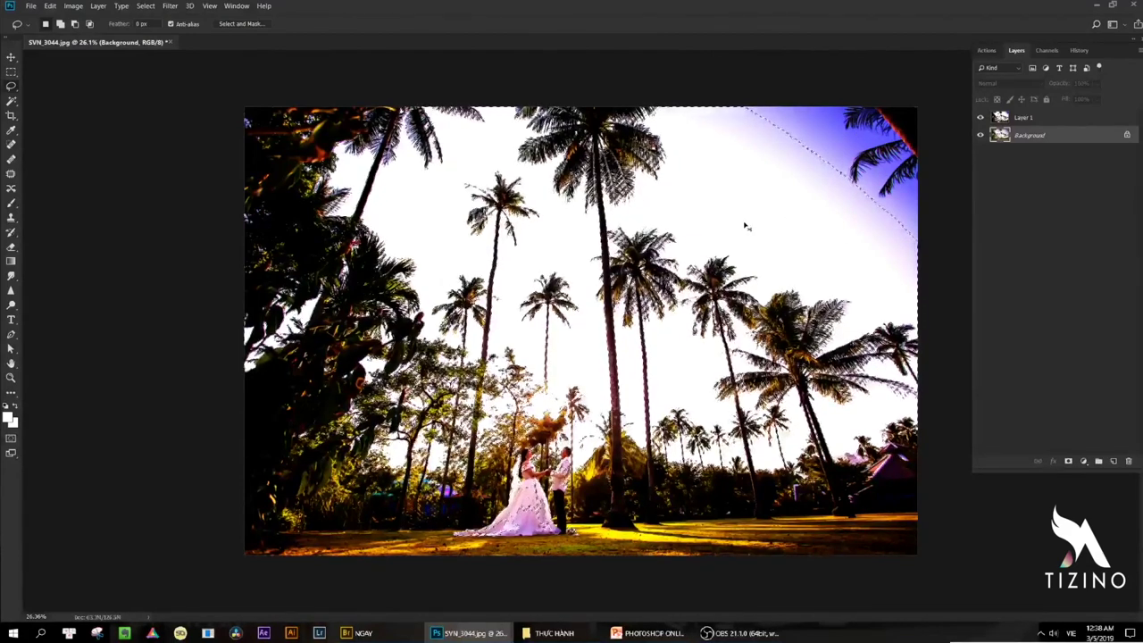
key(ctrl+j)
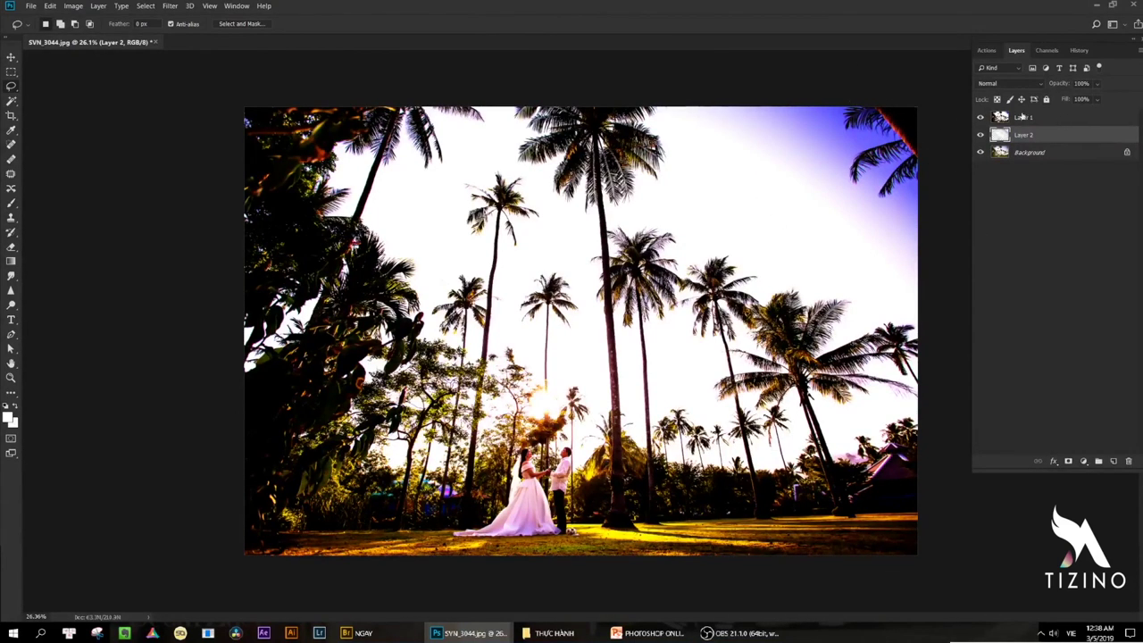
click(981, 117)
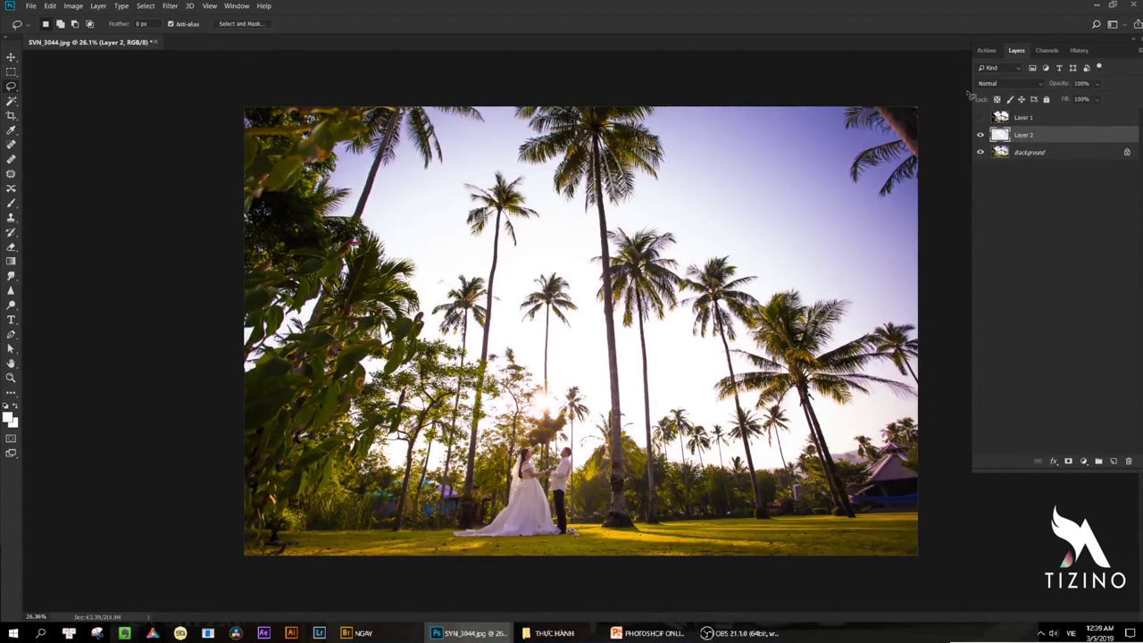
click(981, 117)
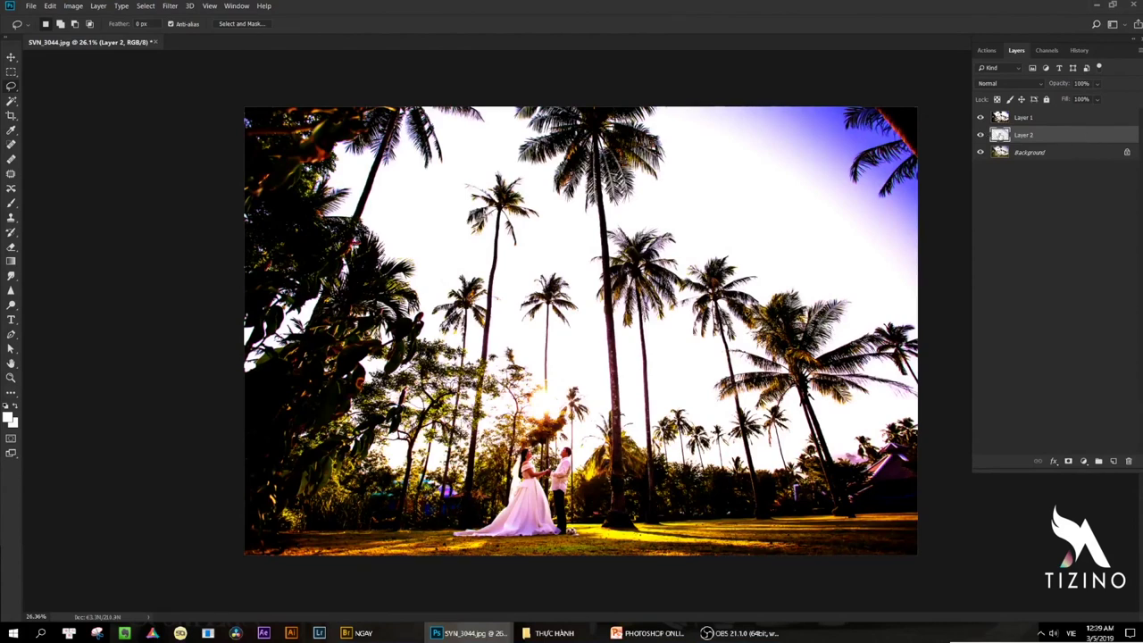
ctrl+click(1001, 136)
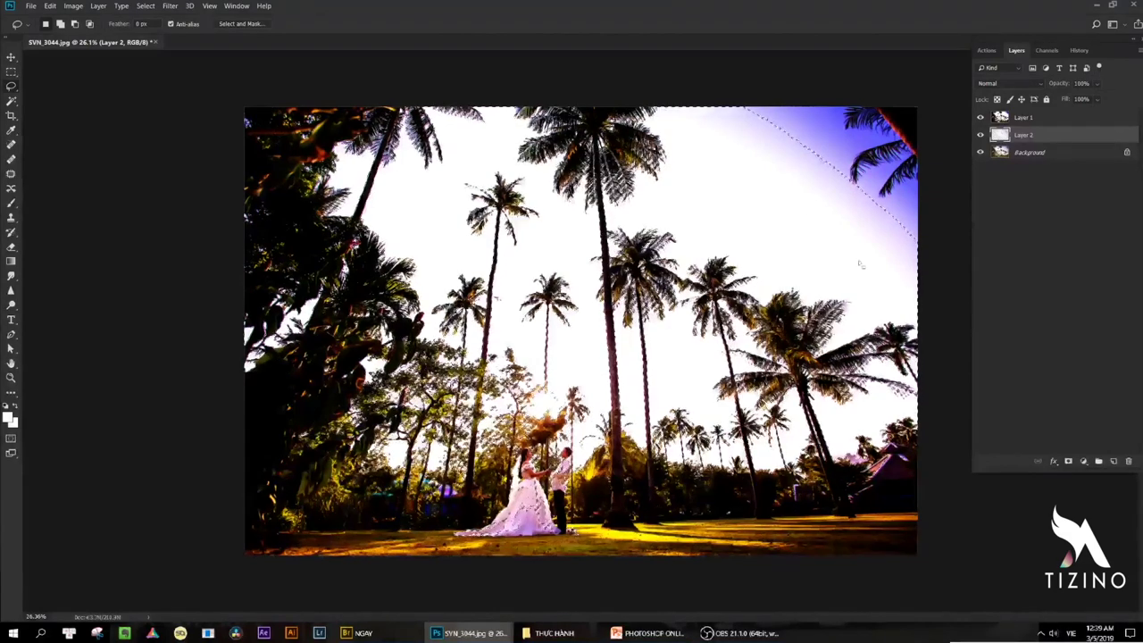
Brighten the whole of Layer 1 with an RGB curve point at input 64, output 205.
click(1030, 117)
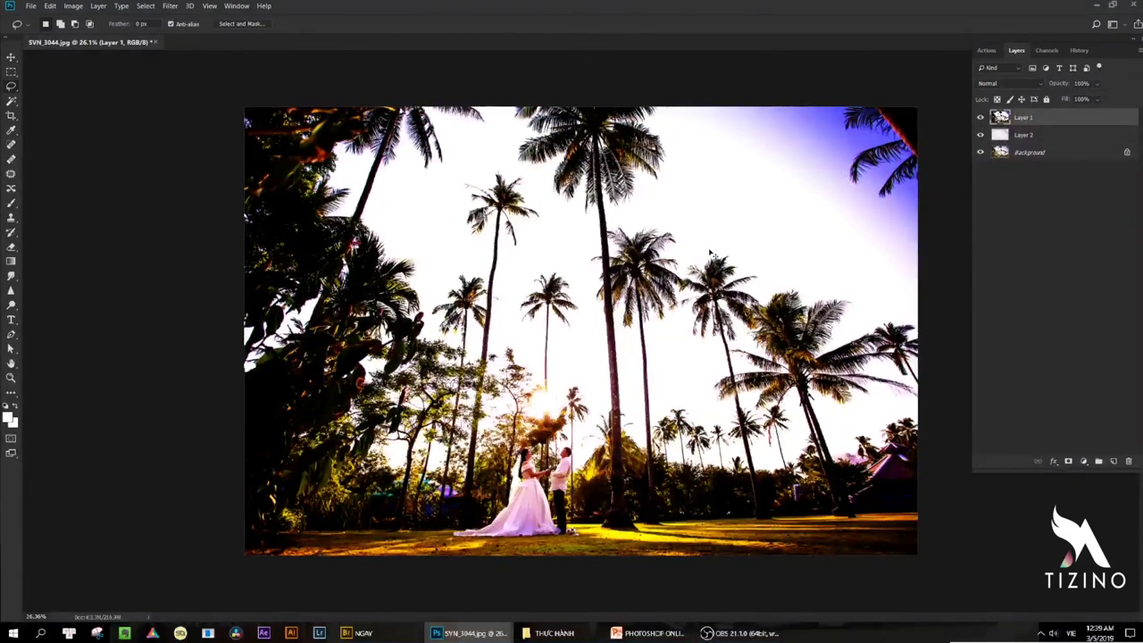
key(ctrl+m)
drag(759, 191, 795, 327)
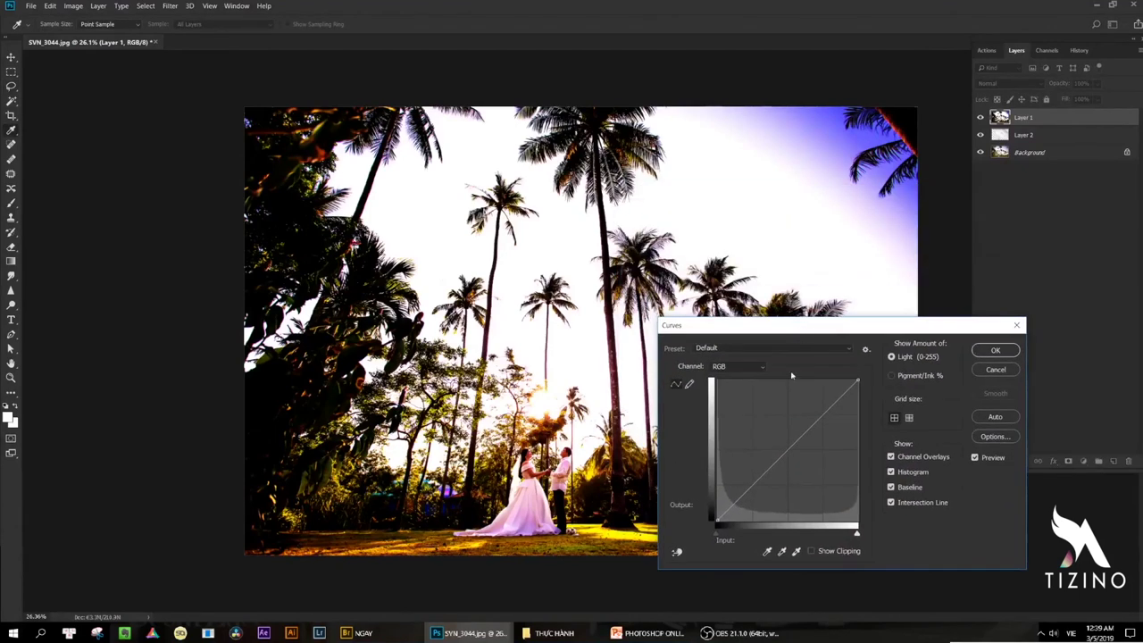
drag(799, 440, 759, 411)
drag(754, 408, 750, 406)
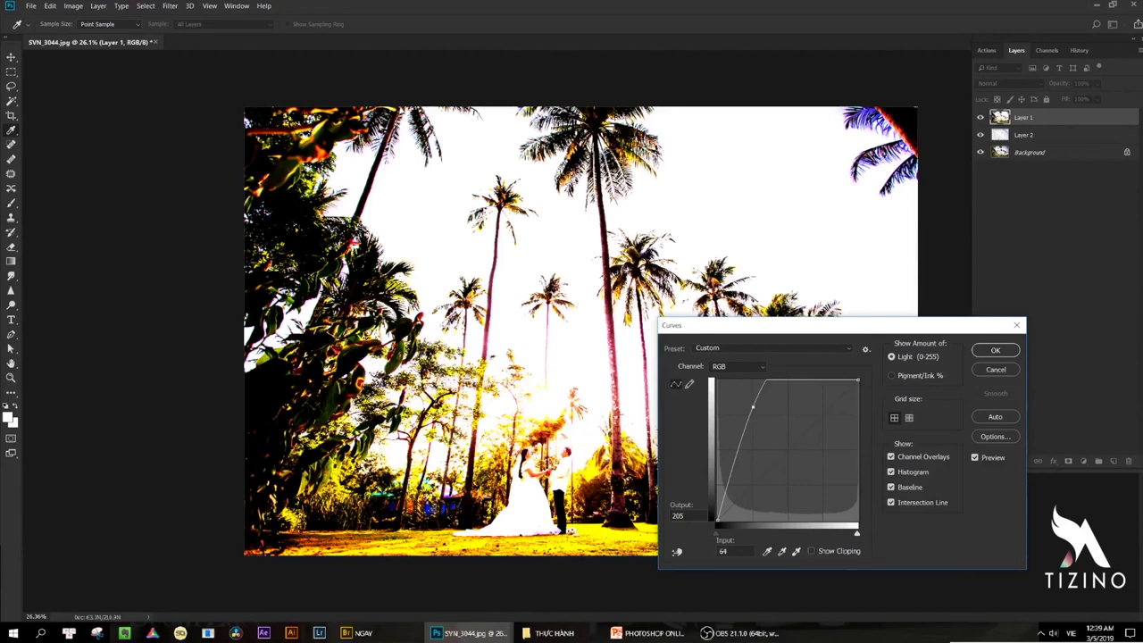
key(Return)
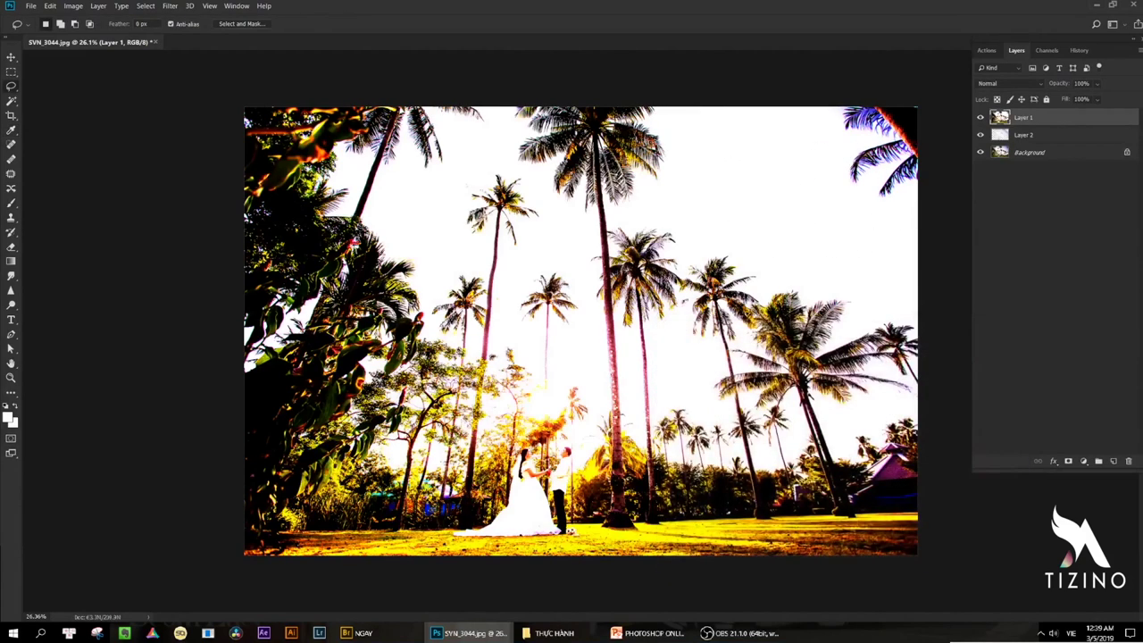
Select the whitened sky on Layer 1 with Color Range at Fuzziness 170.
click(146, 6)
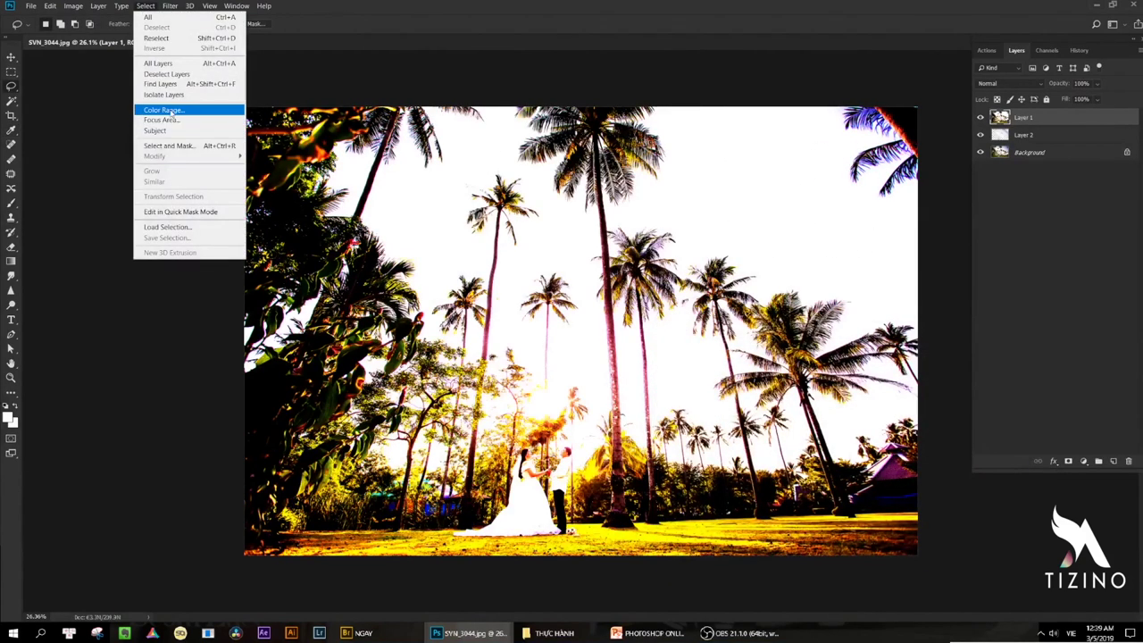
click(165, 110)
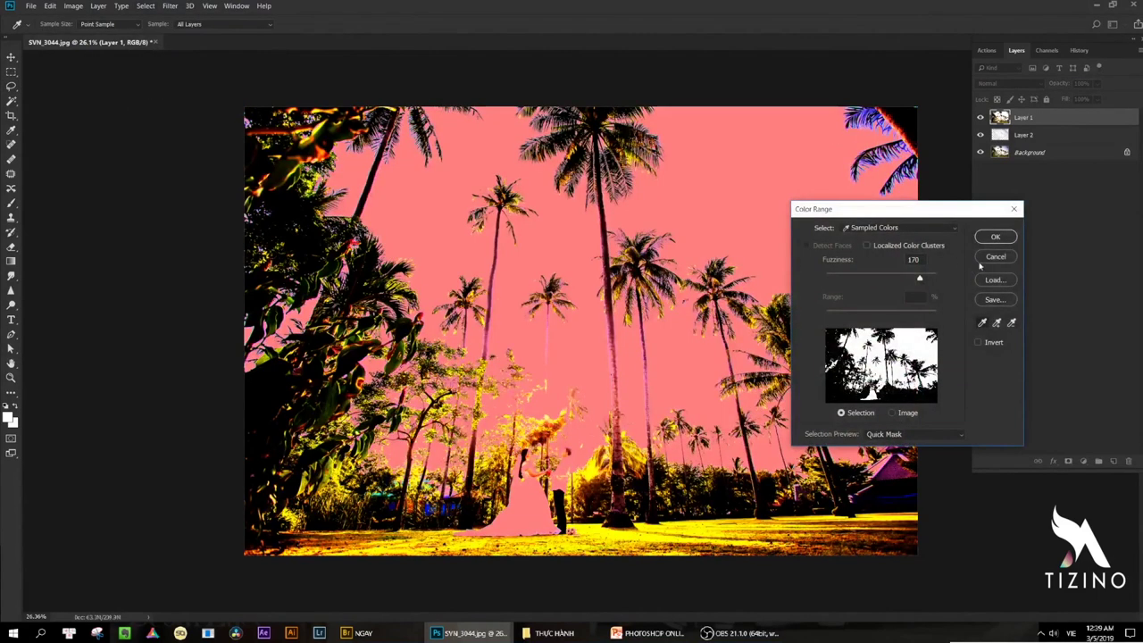
click(995, 237)
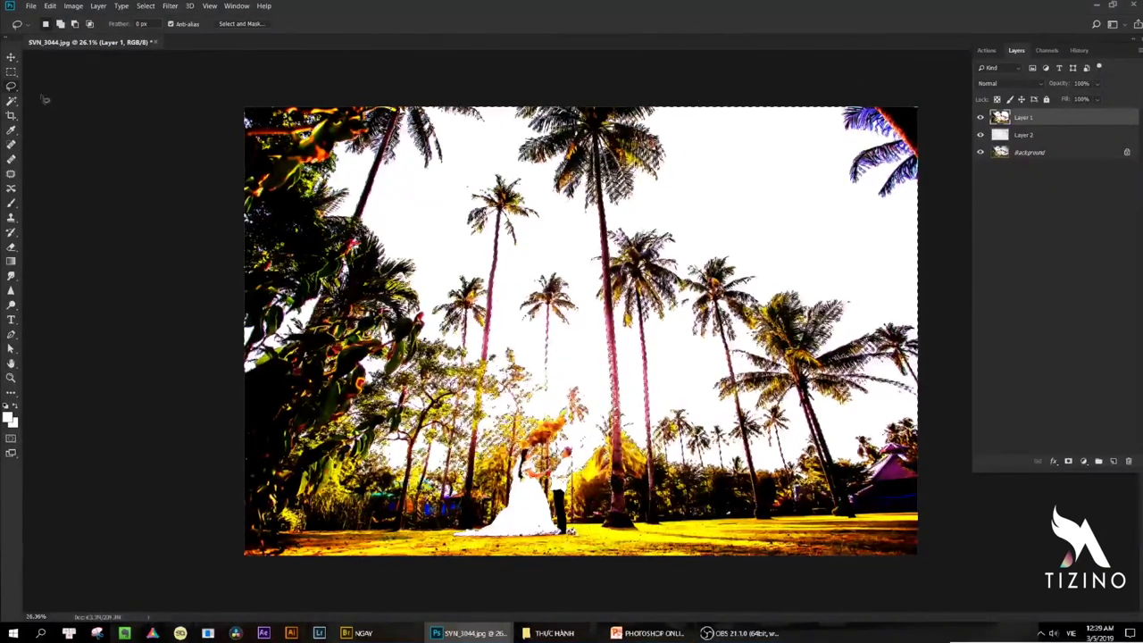
Limit the sky selection to the upper-right sky with the Lasso and copy that area from Background to a new layer.
right_click(9, 86)
click(37, 86)
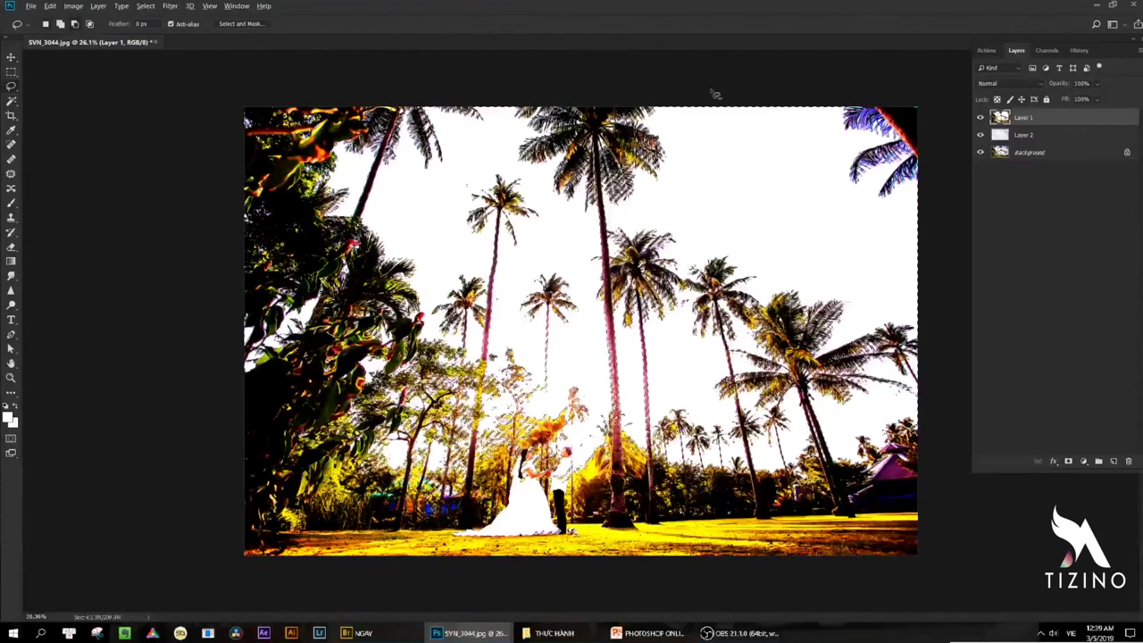
drag(710, 89, 672, 109)
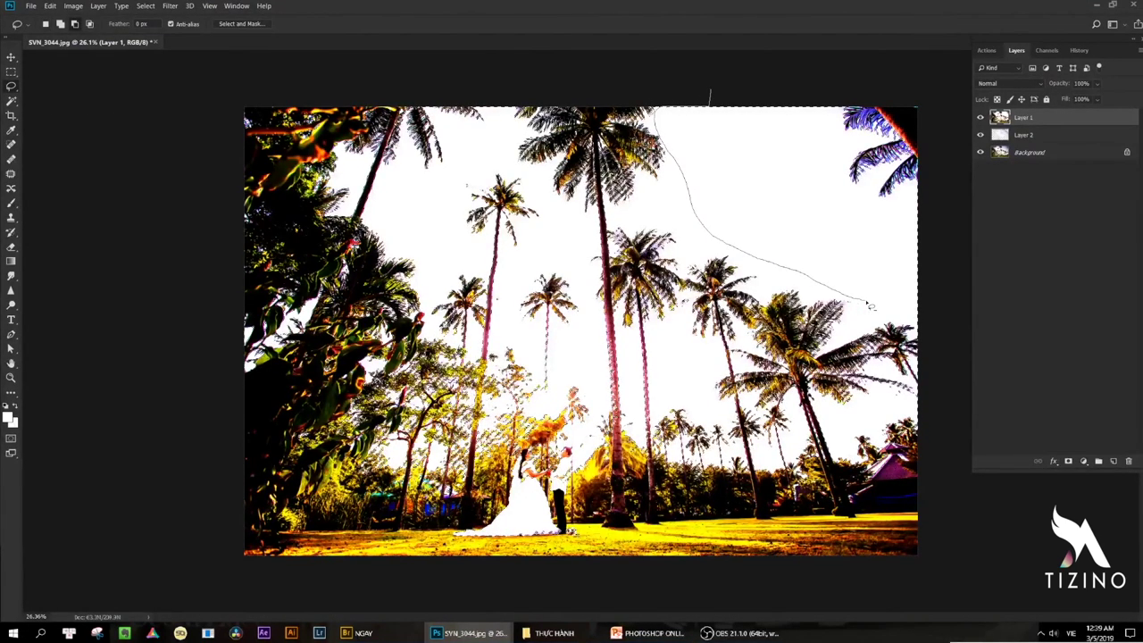
mouse_move(921, 330)
mouse_down()
mouse_move(399, 582)
mouse_move(174, 490)
mouse_move(146, 191)
mouse_move(203, 81)
mouse_move(556, 69)
mouse_up()
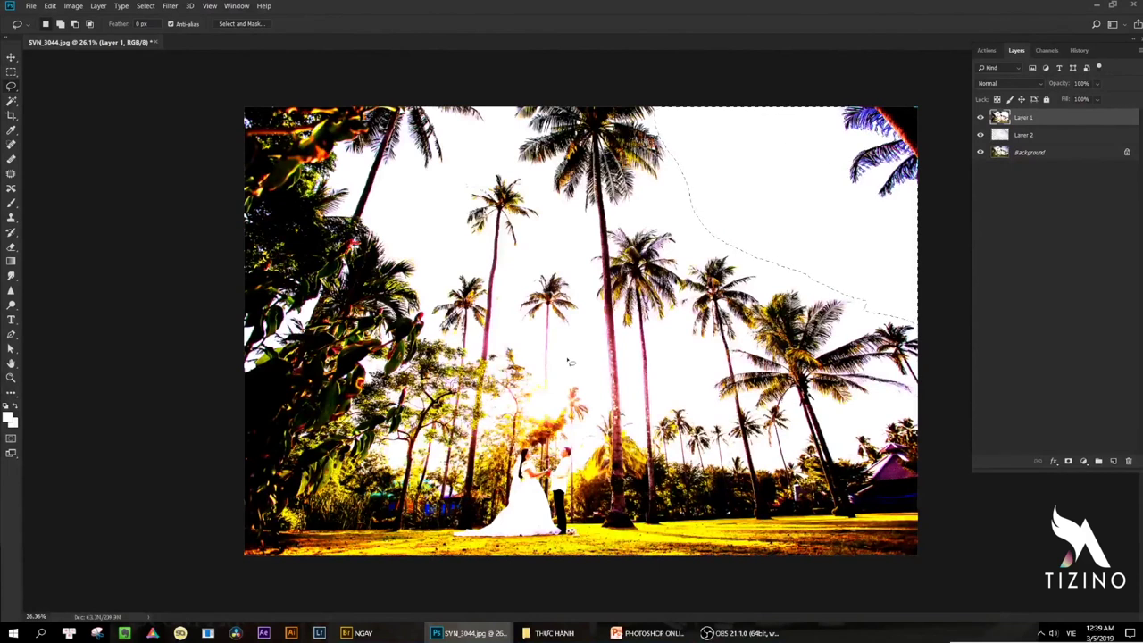
click(1067, 153)
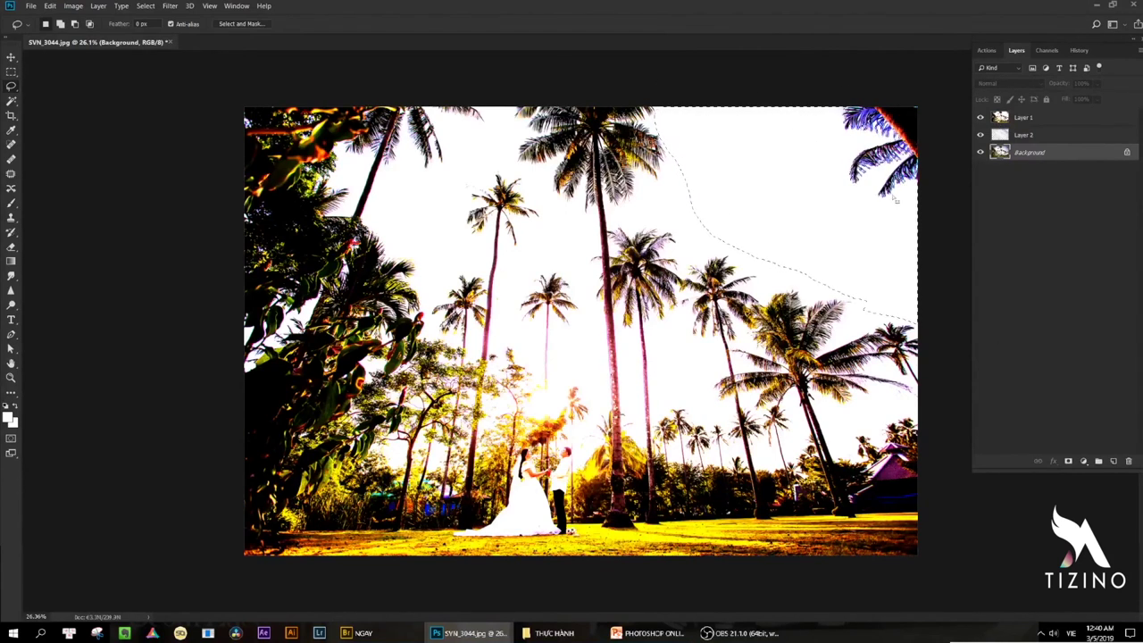
key(ctrl+j)
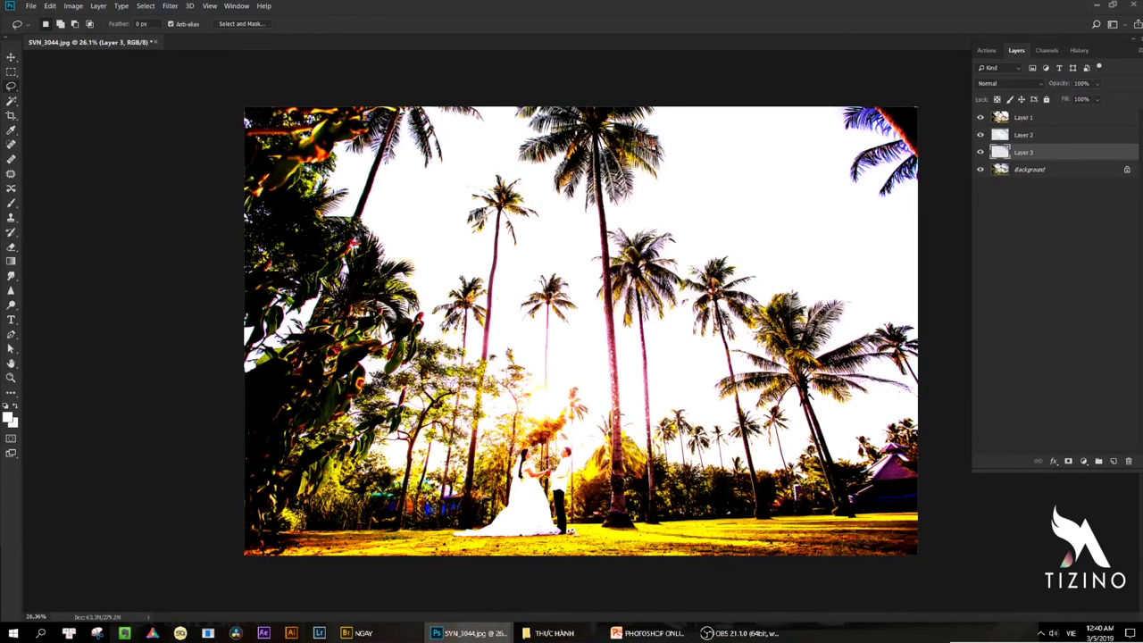
Delete the high-contrast working copy, Layer 1.
click(1020, 116)
click(1132, 461)
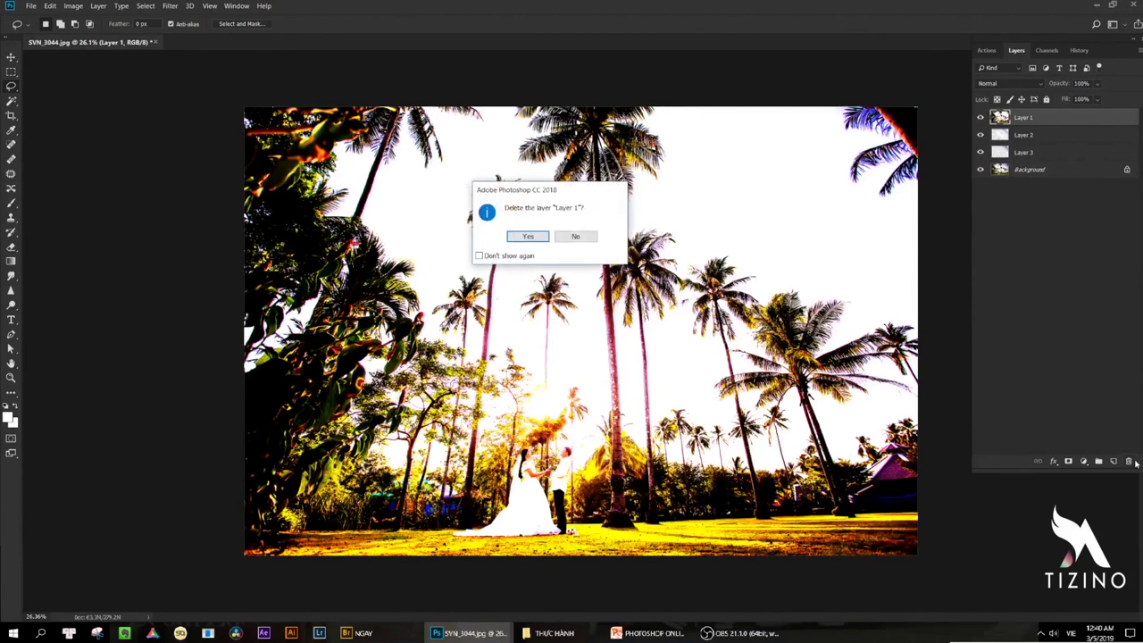
key(Return)
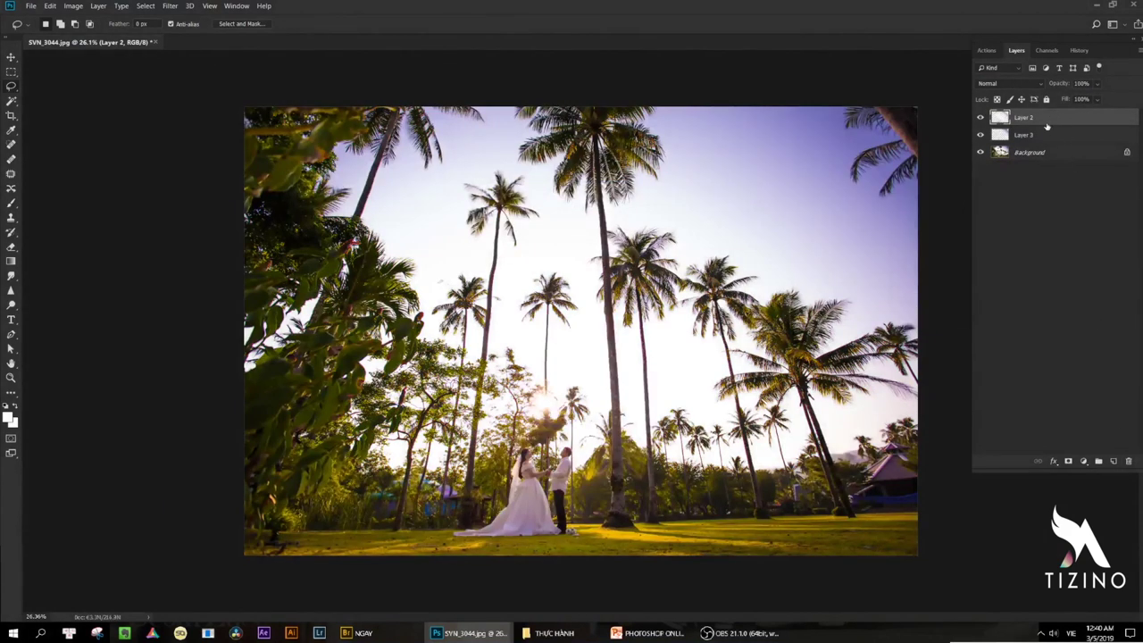
Merge Layer 2 and Layer 3 into one sky layer and load its outline as a selection.
shift+click(1045, 134)
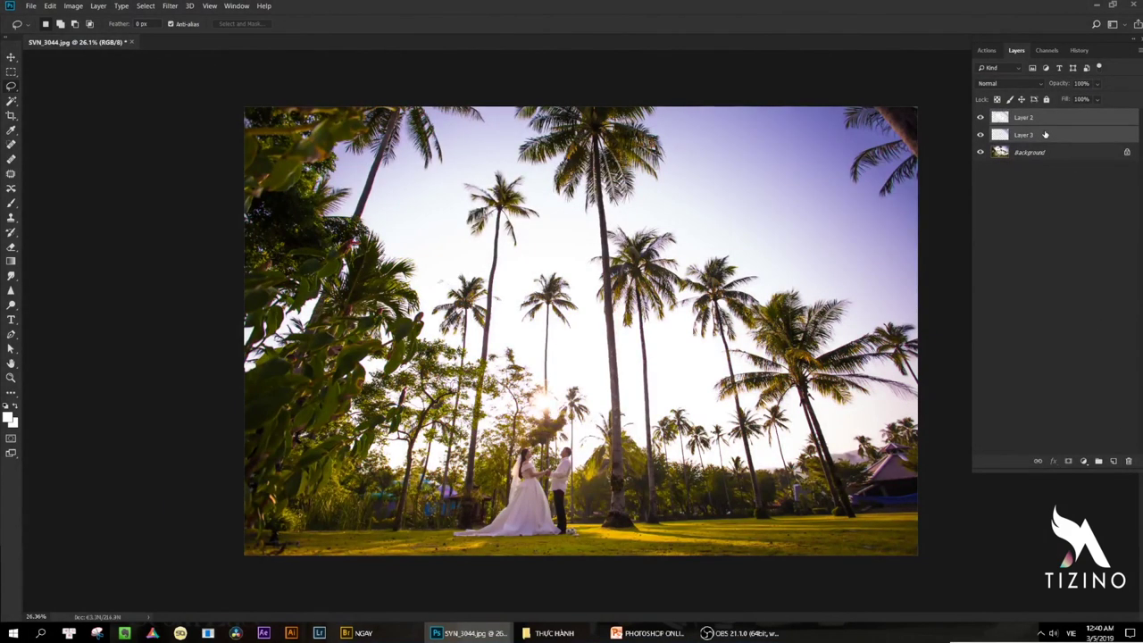
key(ctrl+e)
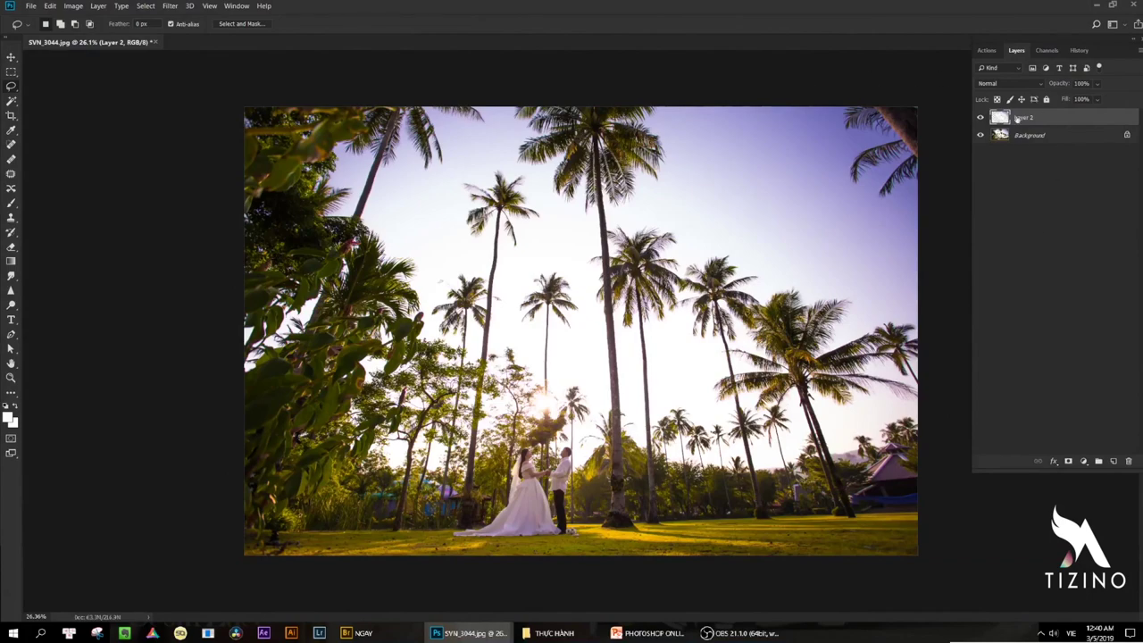
key(ctrl+alt+2)
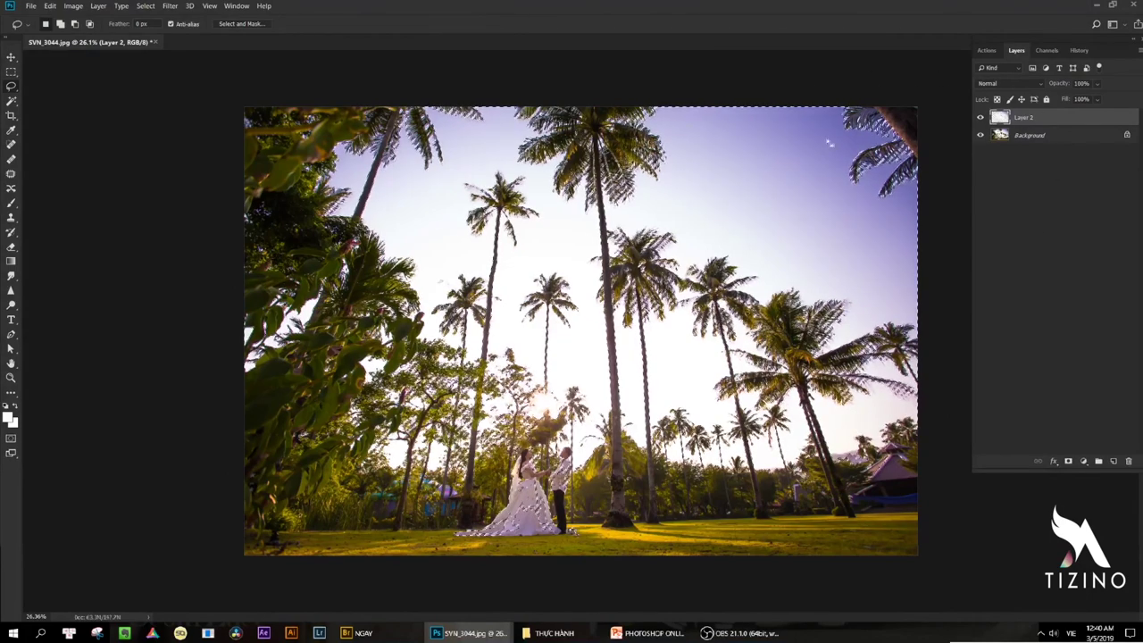
Examine the combined selection's edges among the palms, the dark foliage and around the bride and groom.
drag(804, 120, 955, 143)
drag(515, 161, 839, 214)
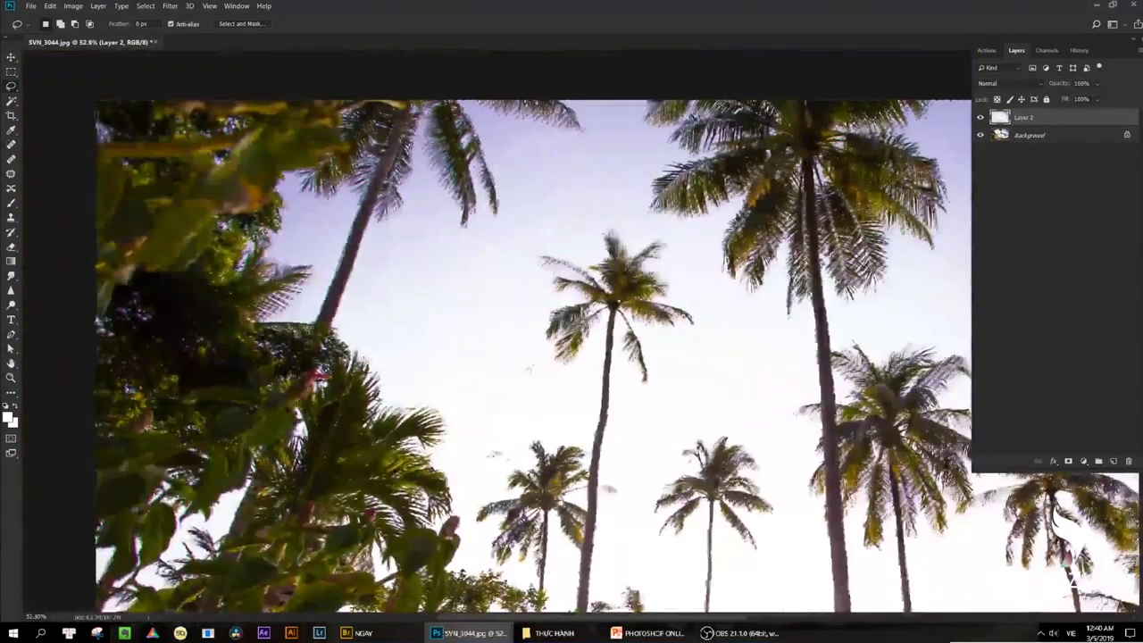
drag(441, 327, 597, 204)
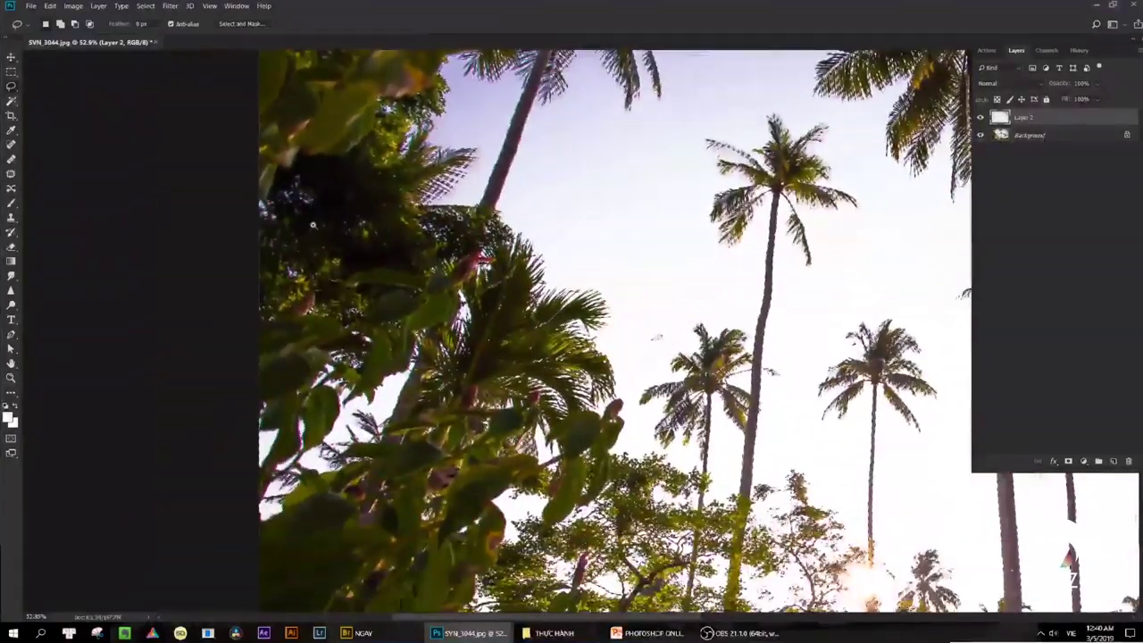
drag(314, 230, 355, 285)
scroll(255, 352, down, 6)
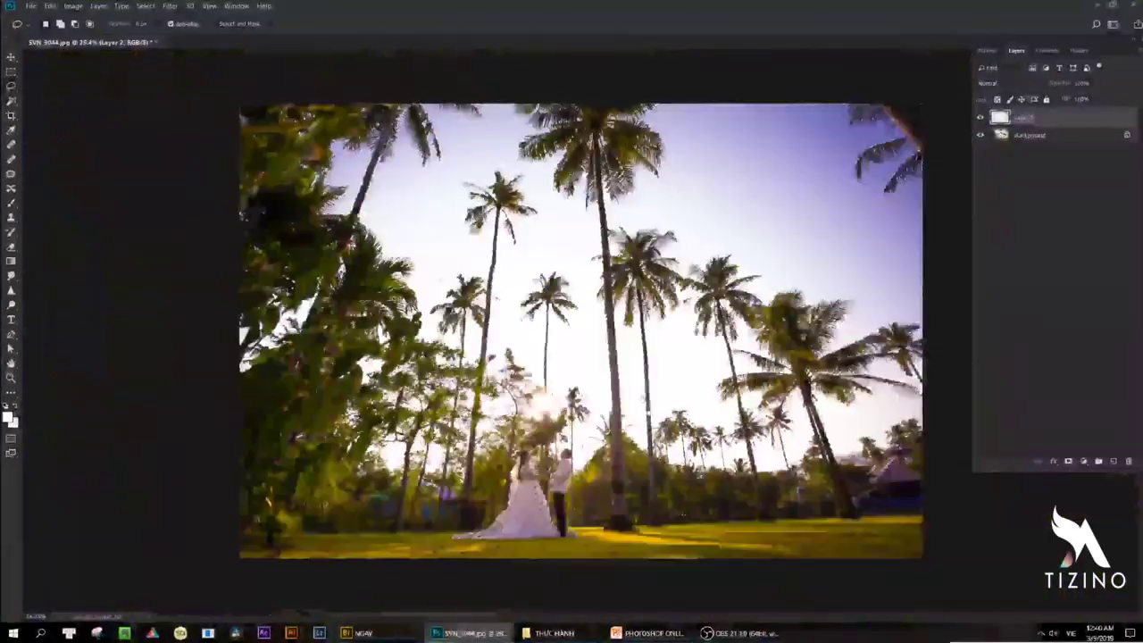
scroll(522, 474, up, 5)
drag(521, 474, 500, 374)
scroll(598, 362, up, 5)
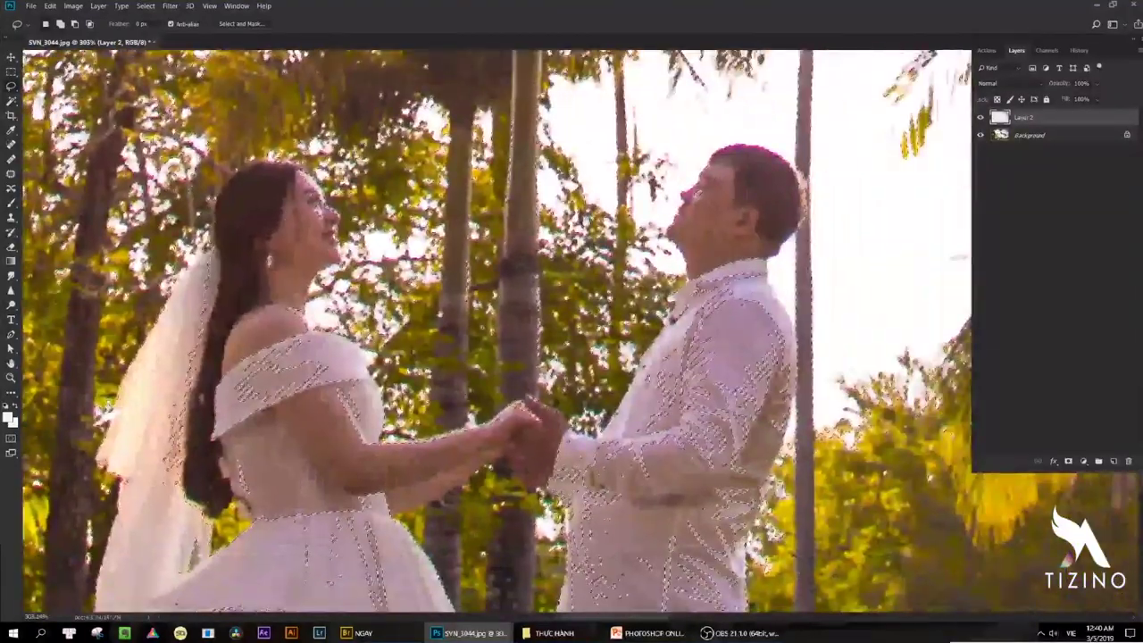
drag(598, 362, 718, 313)
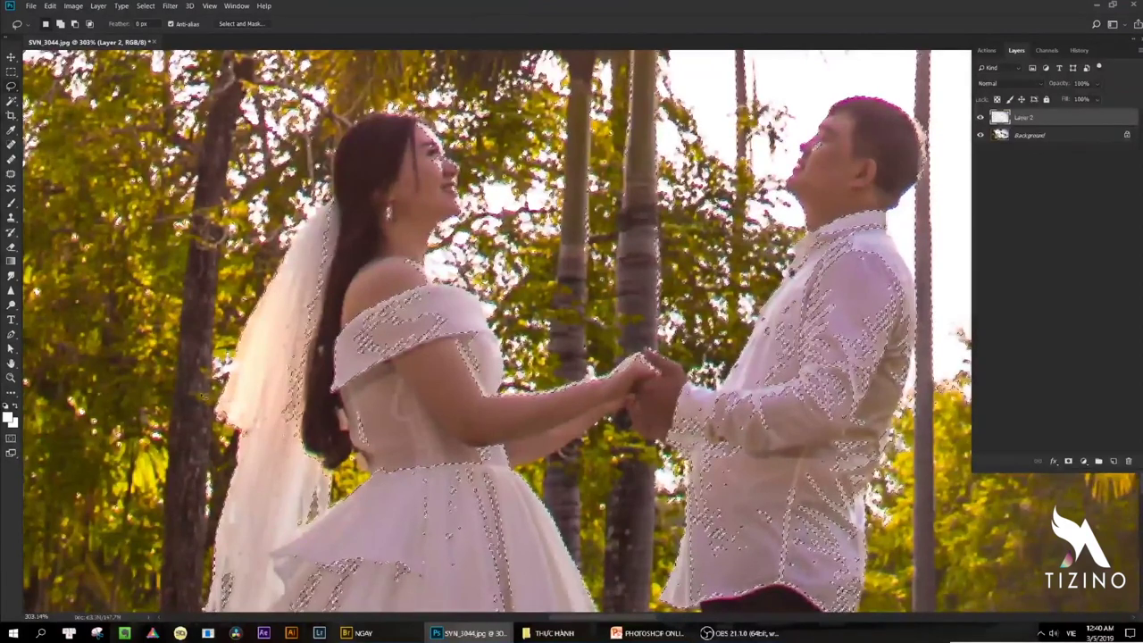
Trace a Pen path along the bride's veil, over the crown of her hair and down past her forehead.
key(p)
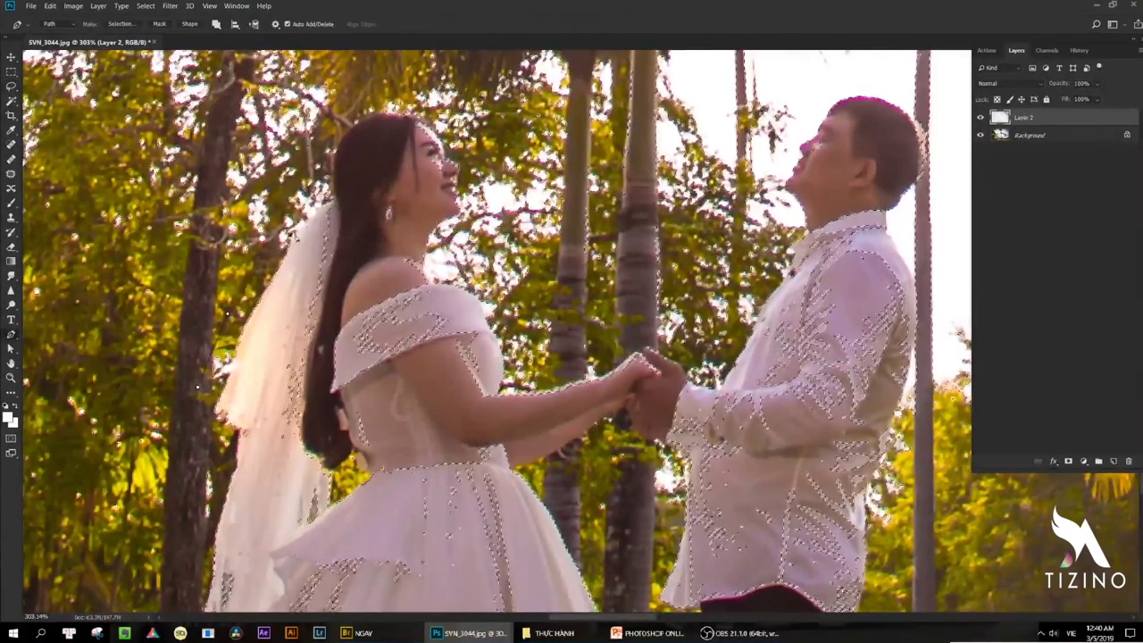
scroll(336, 198, up, 3)
scroll(357, 258, up, 6)
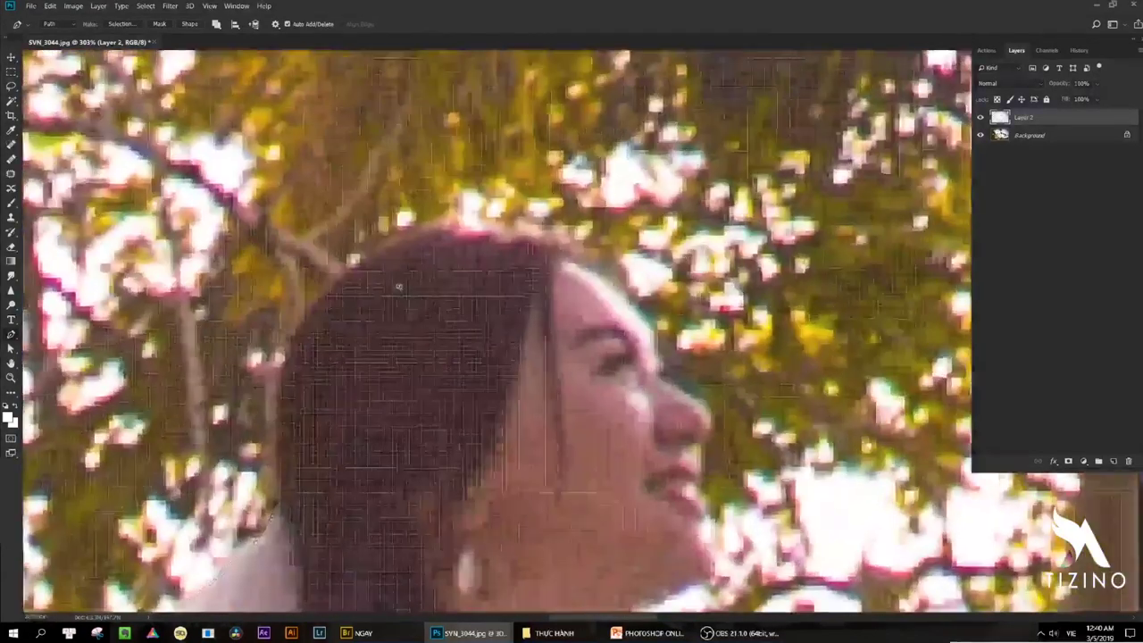
click(457, 214)
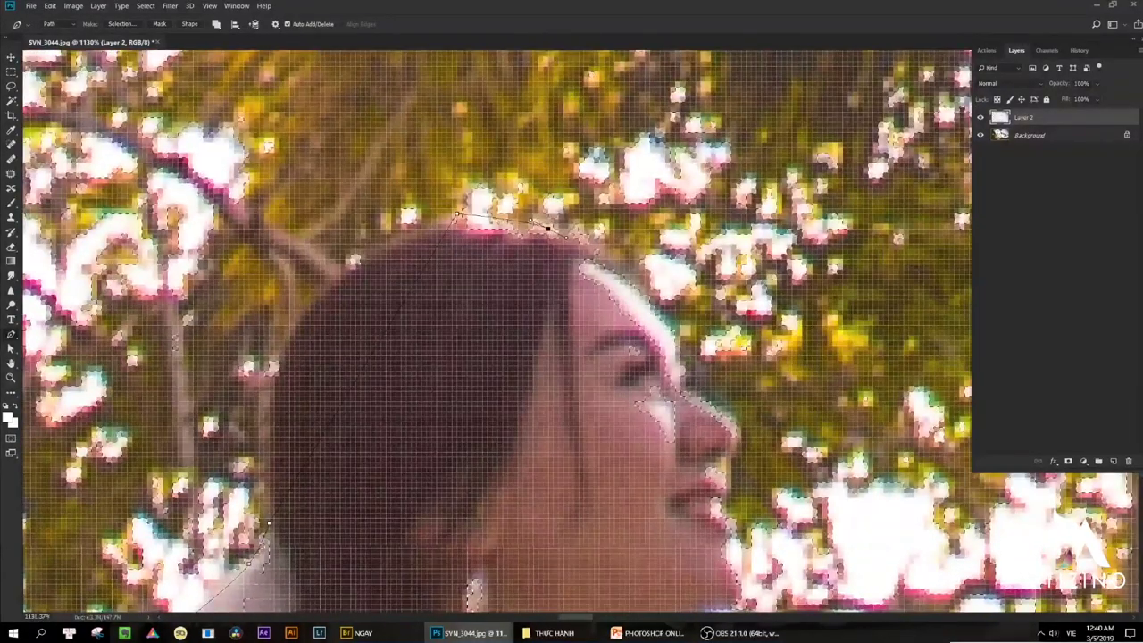
drag(487, 223, 511, 227)
drag(574, 244, 555, 175)
drag(622, 230, 631, 248)
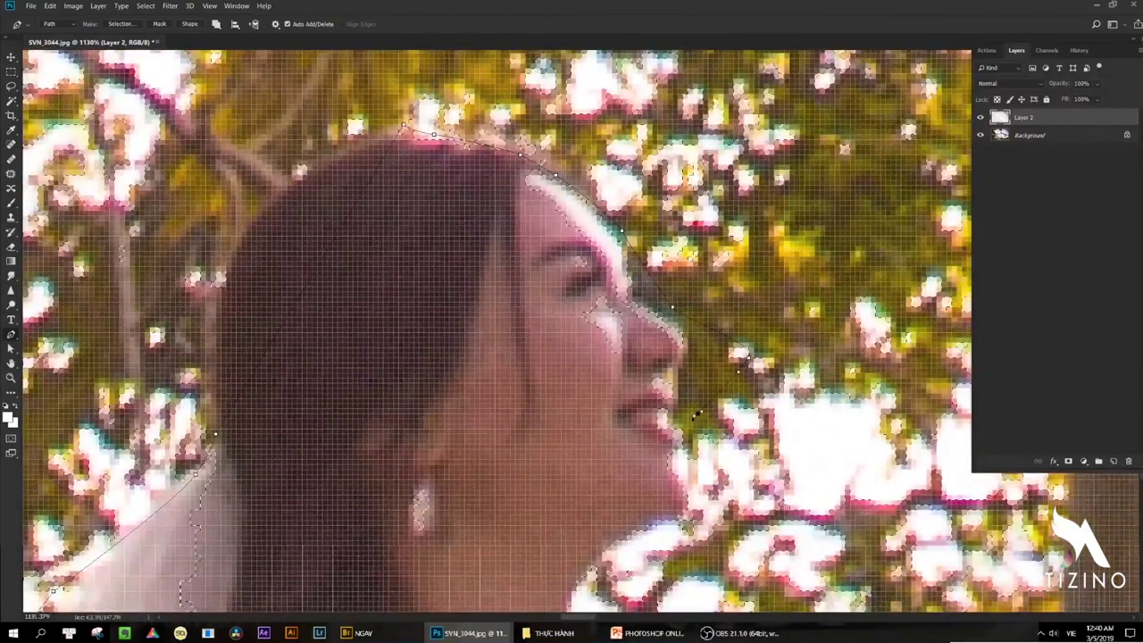
Continue the path from the bride's chin down her neck to the edge of her off-shoulder sleeve.
drag(652, 455, 645, 462)
drag(587, 494, 590, 95)
drag(543, 216, 540, 230)
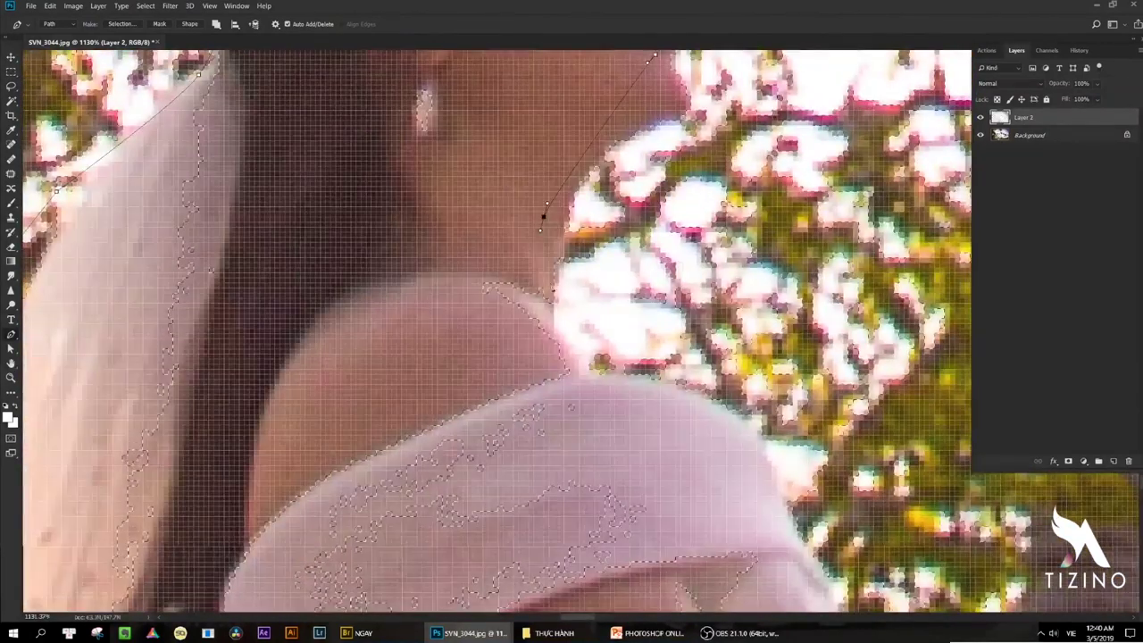
scroll(556, 327, down, 3)
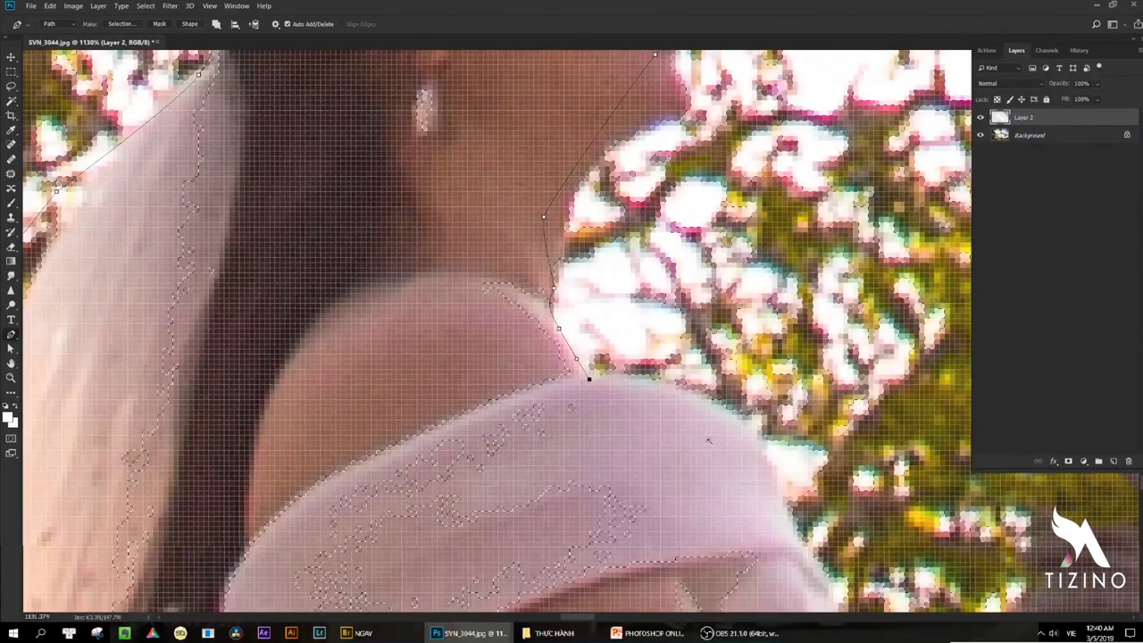
scroll(592, 365, down, 3)
drag(672, 420, 510, 203)
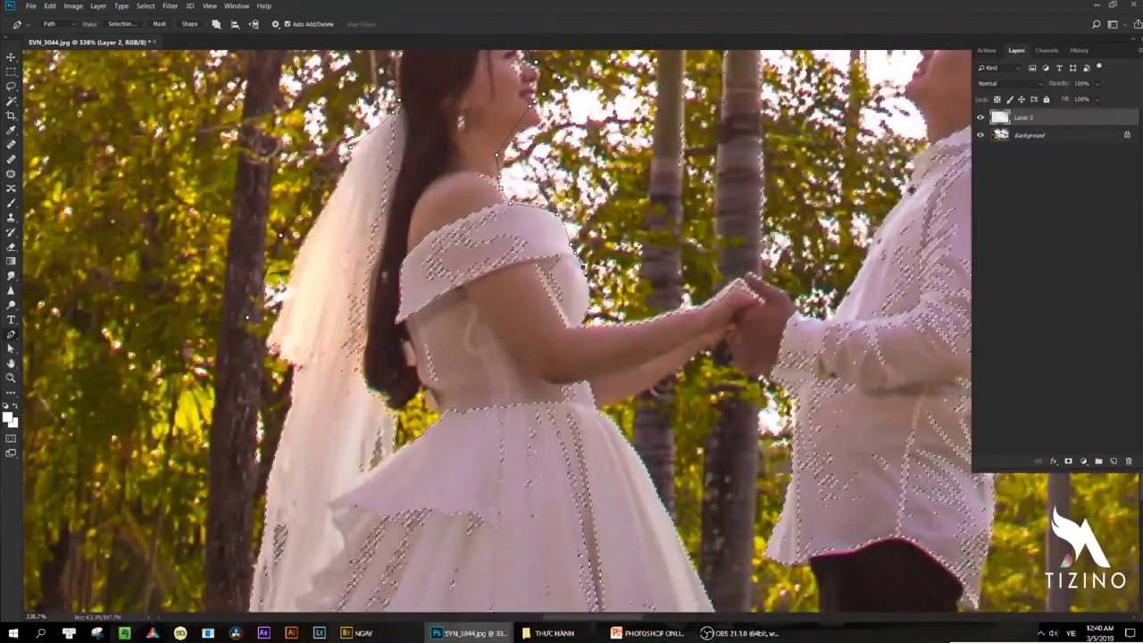
Continue the path along the bride's bust and forearm, over the joined hands and up the groom's shirt front.
scroll(593, 324, up, 2)
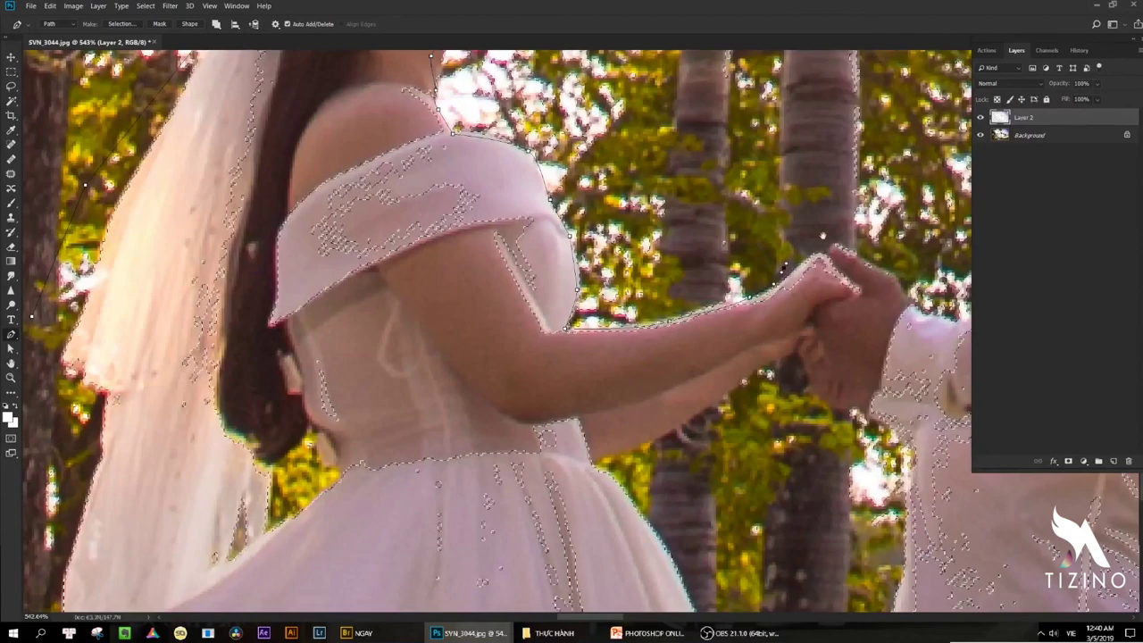
drag(823, 236, 414, 269)
click(430, 277)
drag(529, 297, 559, 296)
click(604, 281)
drag(644, 175, 562, 361)
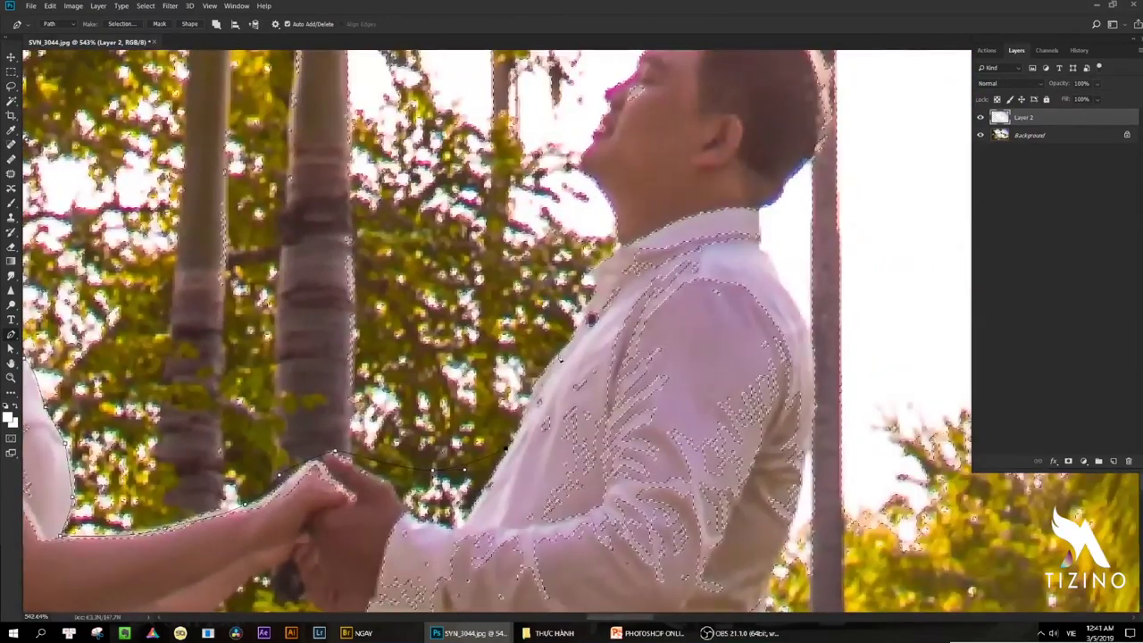
Continue the path past the groom's collar, through his face and head, and down to the nape of his neck.
click(590, 299)
click(595, 272)
click(615, 242)
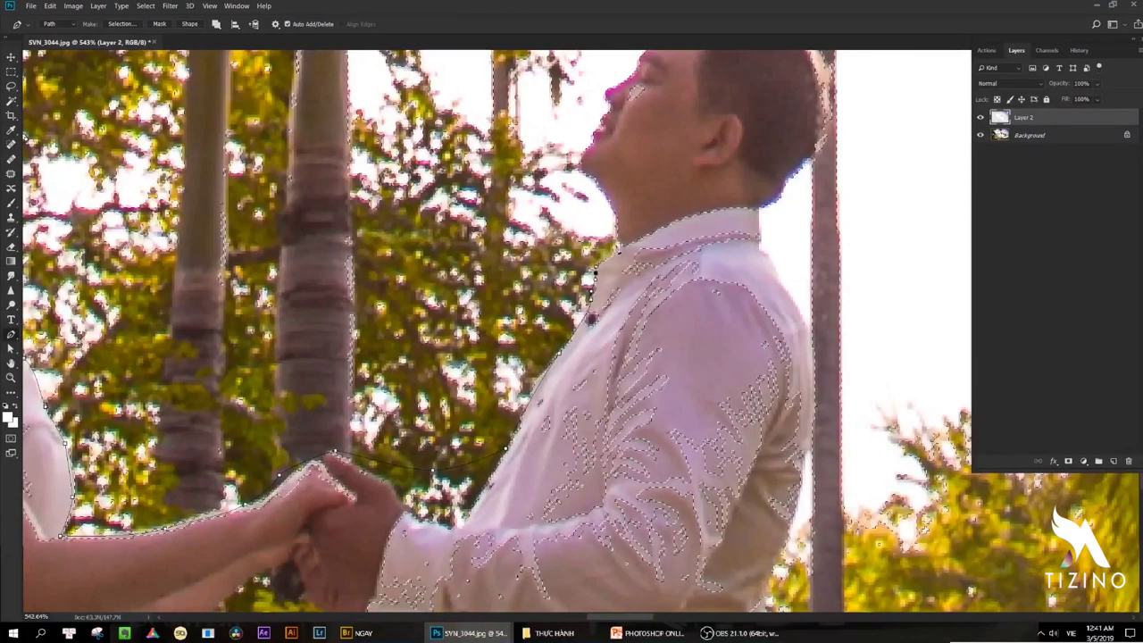
drag(626, 158, 547, 284)
click(544, 253)
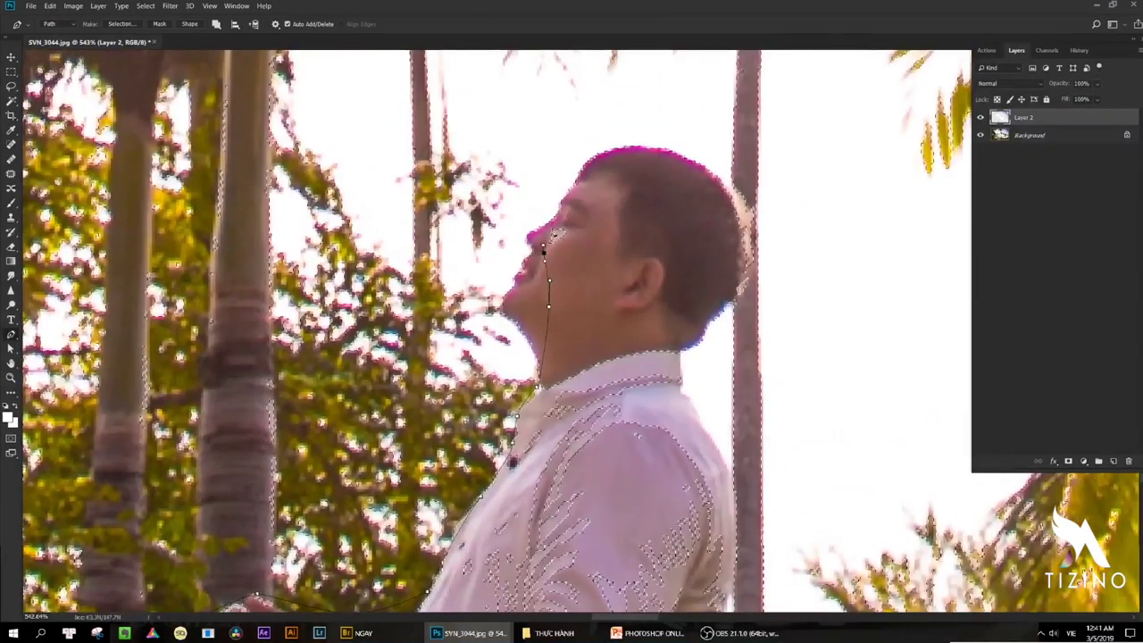
click(560, 217)
drag(595, 211, 612, 208)
click(687, 337)
click(681, 350)
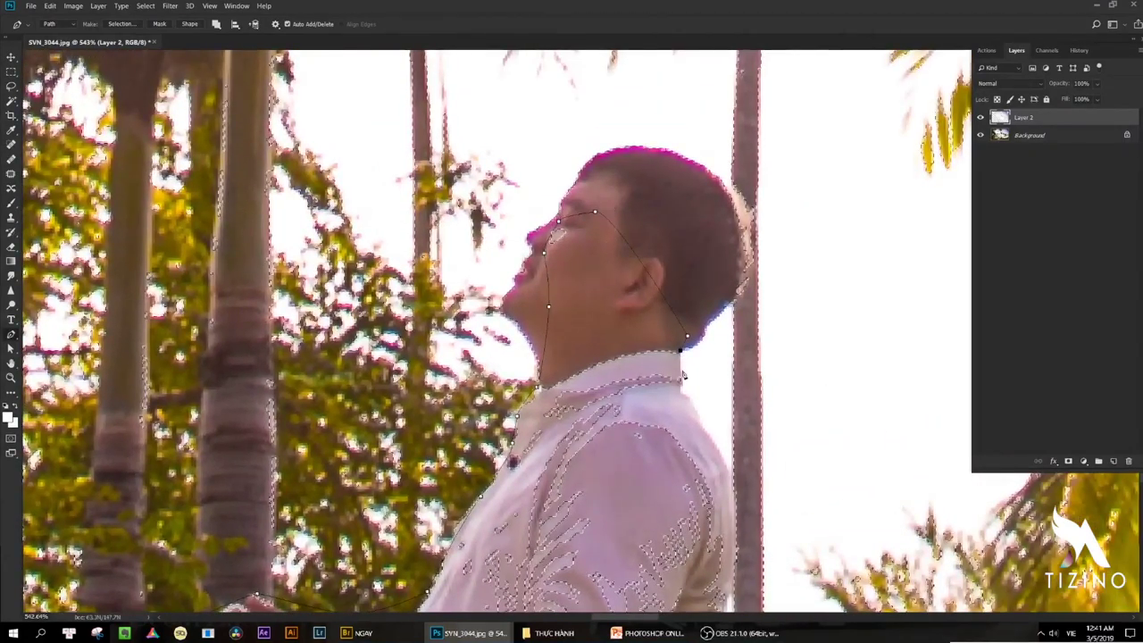
Extend the path from the groom's back collar down the back of his shirt.
drag(682, 380, 588, 125)
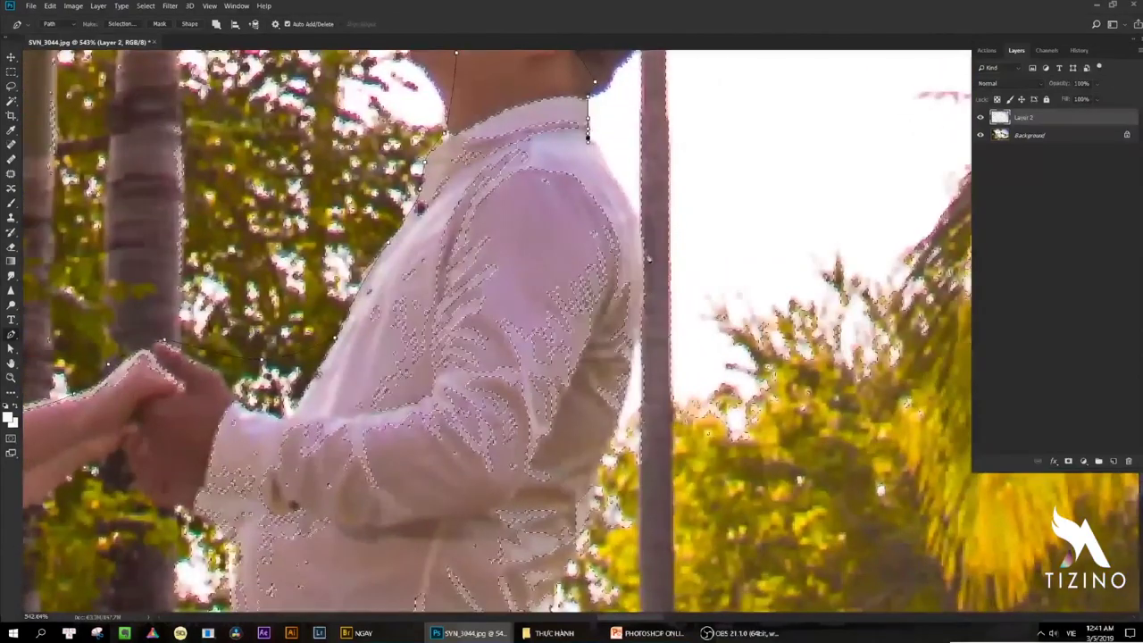
drag(644, 324, 643, 326)
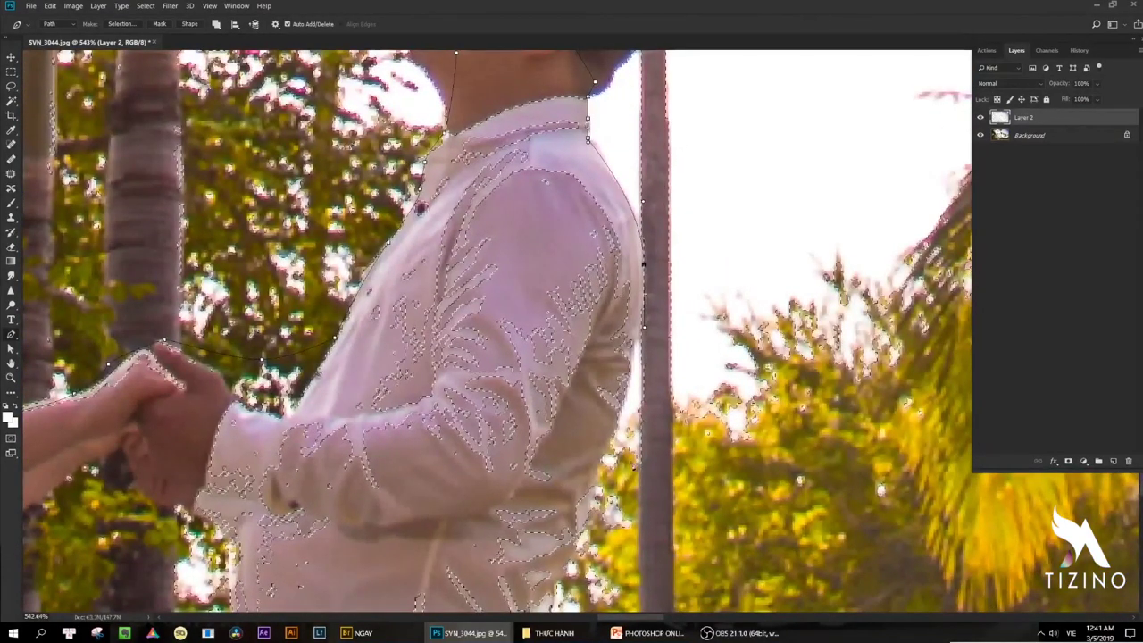
drag(611, 417, 614, 234)
Route the path loosely around the couple's feet and dress train, and subtract the enclosed area from the sky selection.
scroll(610, 468, down, 5)
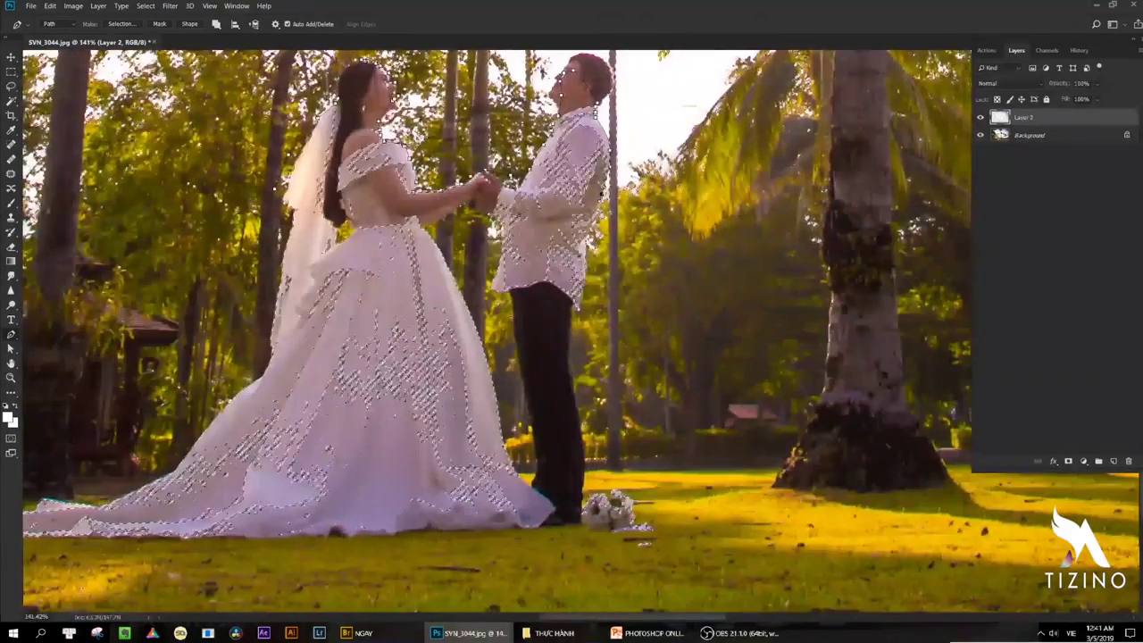
drag(666, 451, 670, 500)
scroll(675, 515, down, 3)
drag(721, 544, 719, 558)
drag(682, 605, 584, 605)
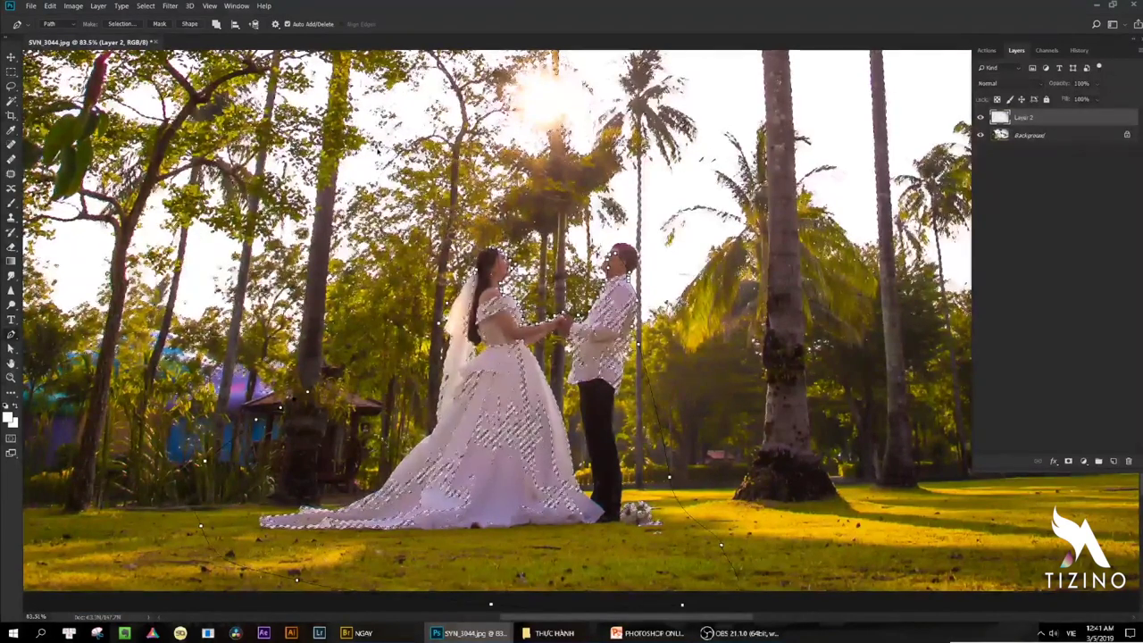
key(ctrl+alt+Return)
Feather the sky selection by 1 pixel.
scroll(648, 254, down, 4)
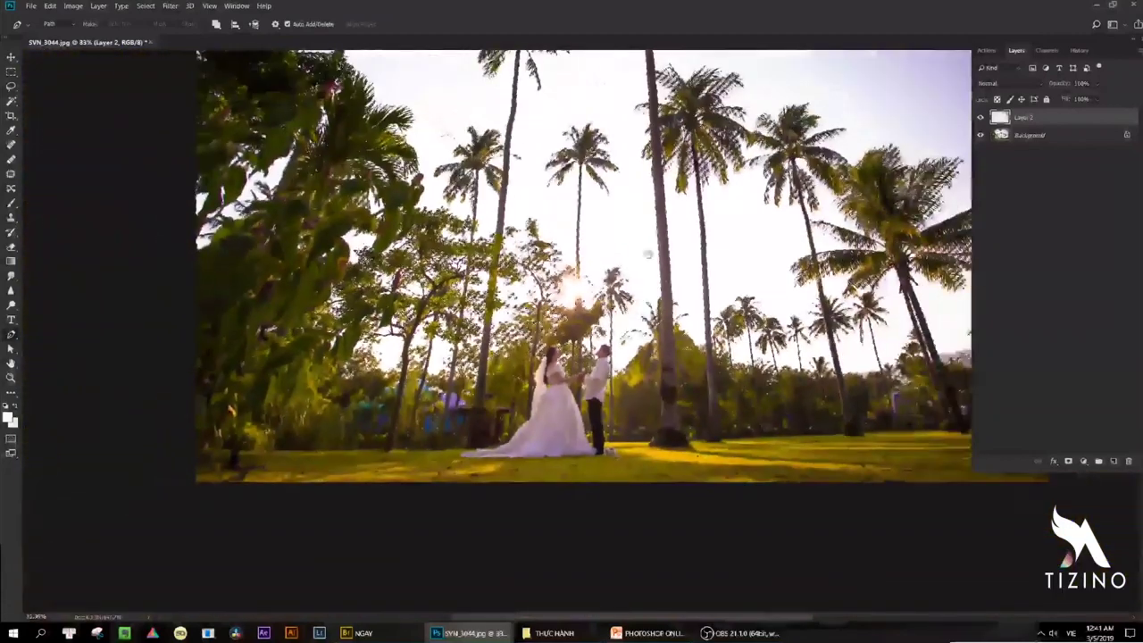
drag(648, 254, 520, 386)
scroll(620, 380, down, 4)
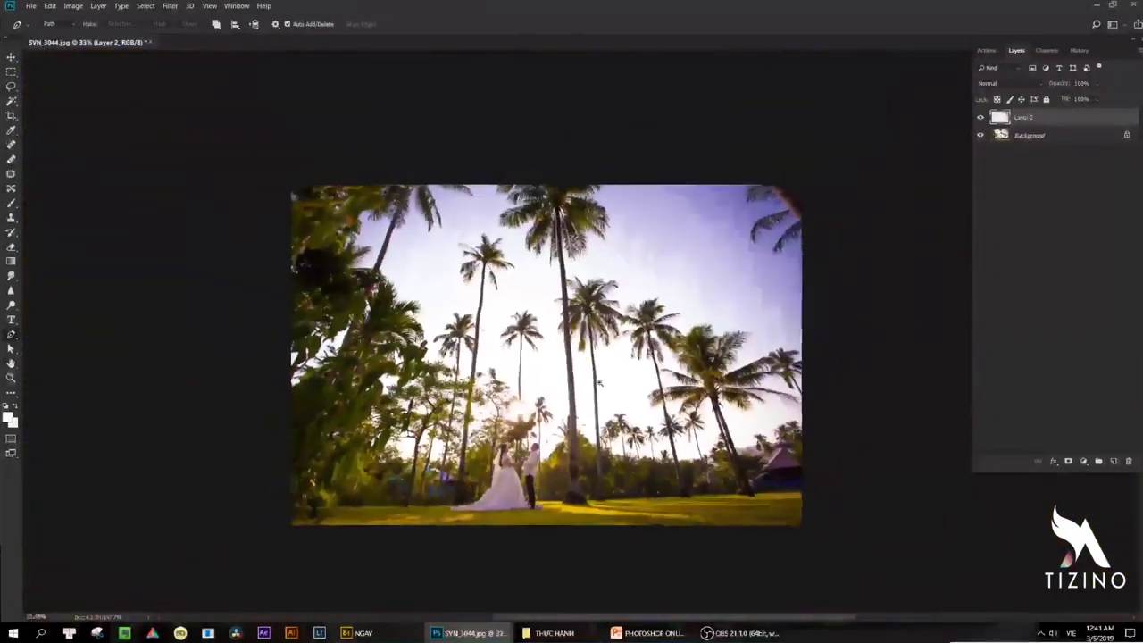
scroll(616, 381, up, 2)
key(ctrl+0)
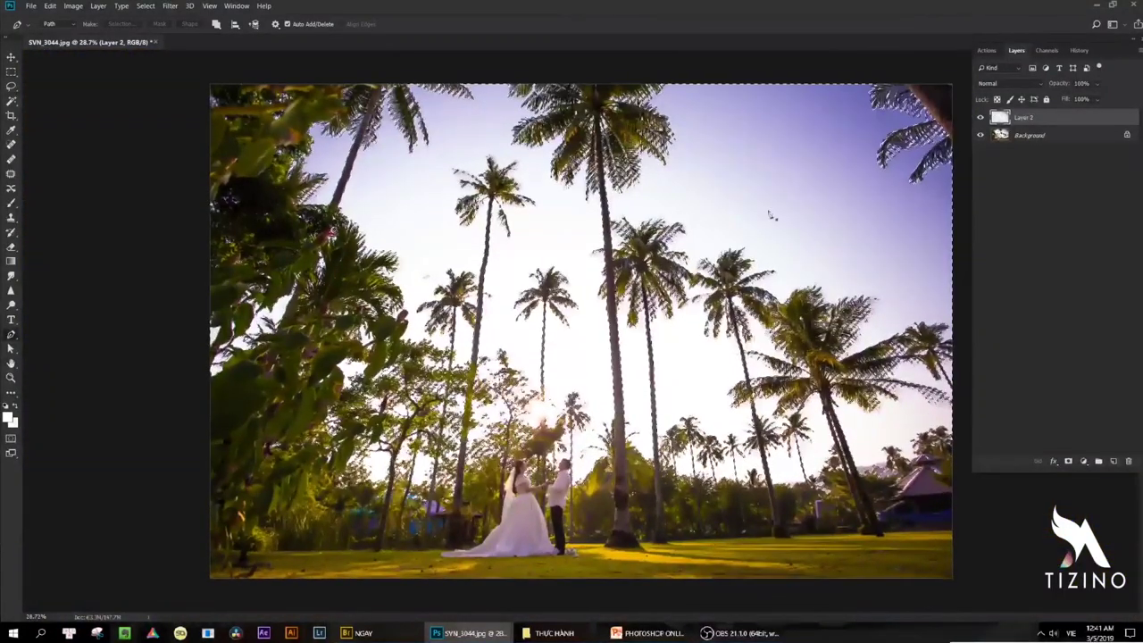
key(shift+F6)
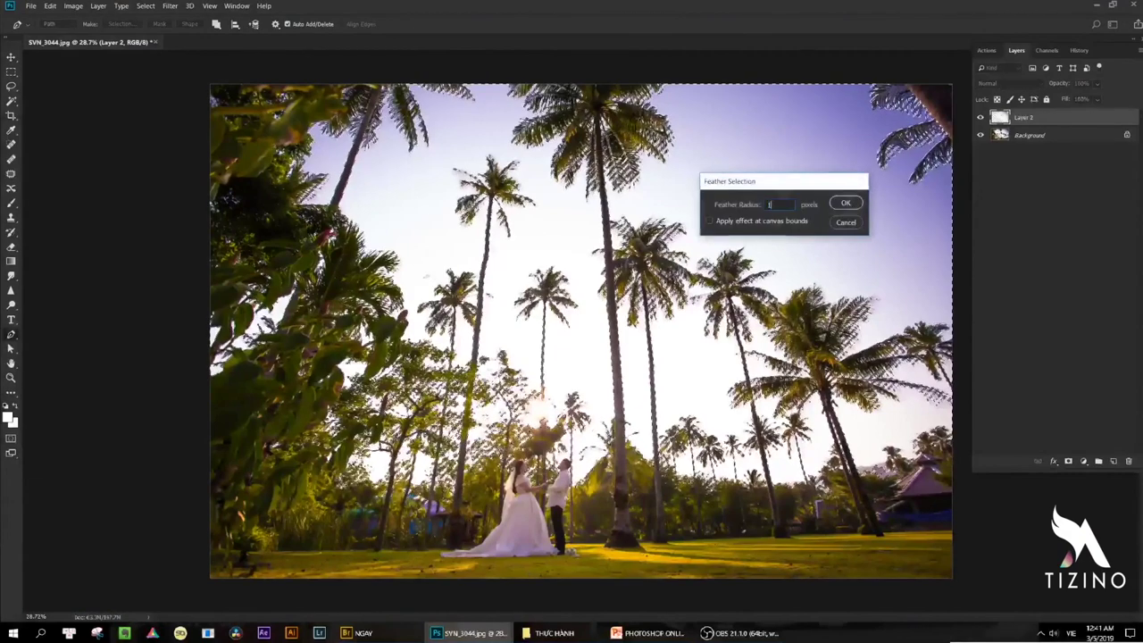
key(Return)
Copy the selected sky from the Background onto a new layer and delete the old Layer 2 cutout.
click(1051, 134)
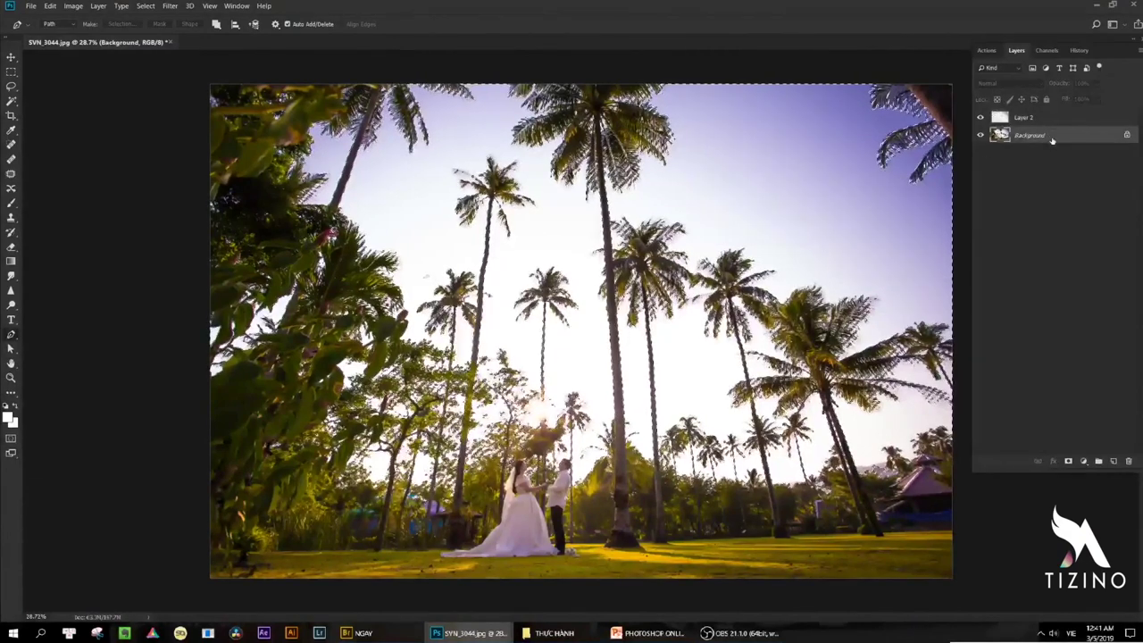
key(ctrl+j)
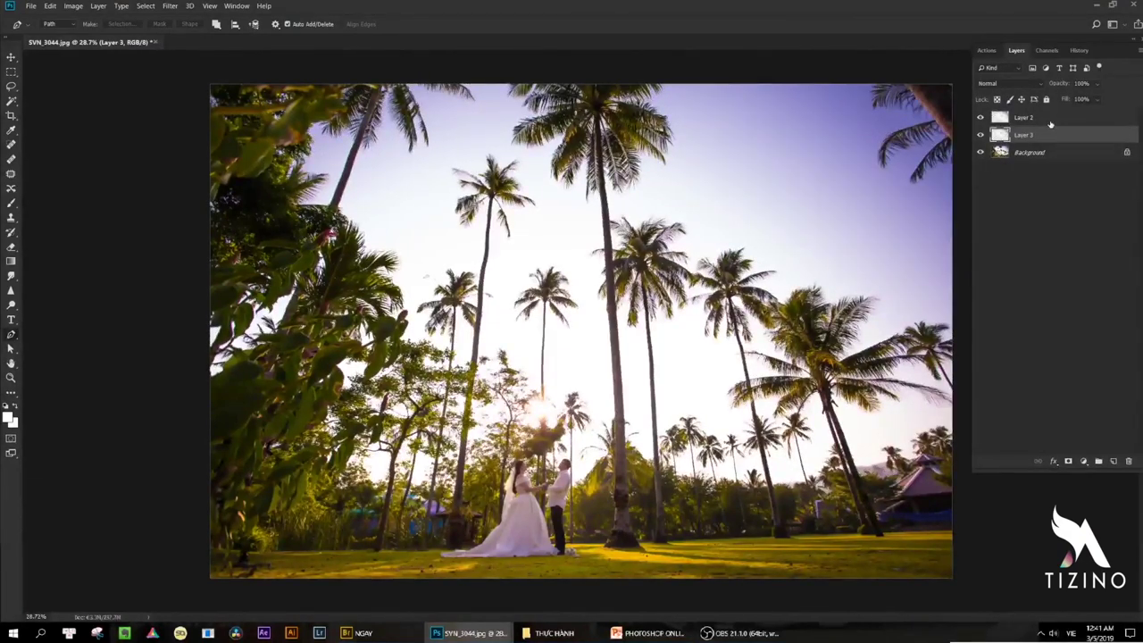
click(1050, 121)
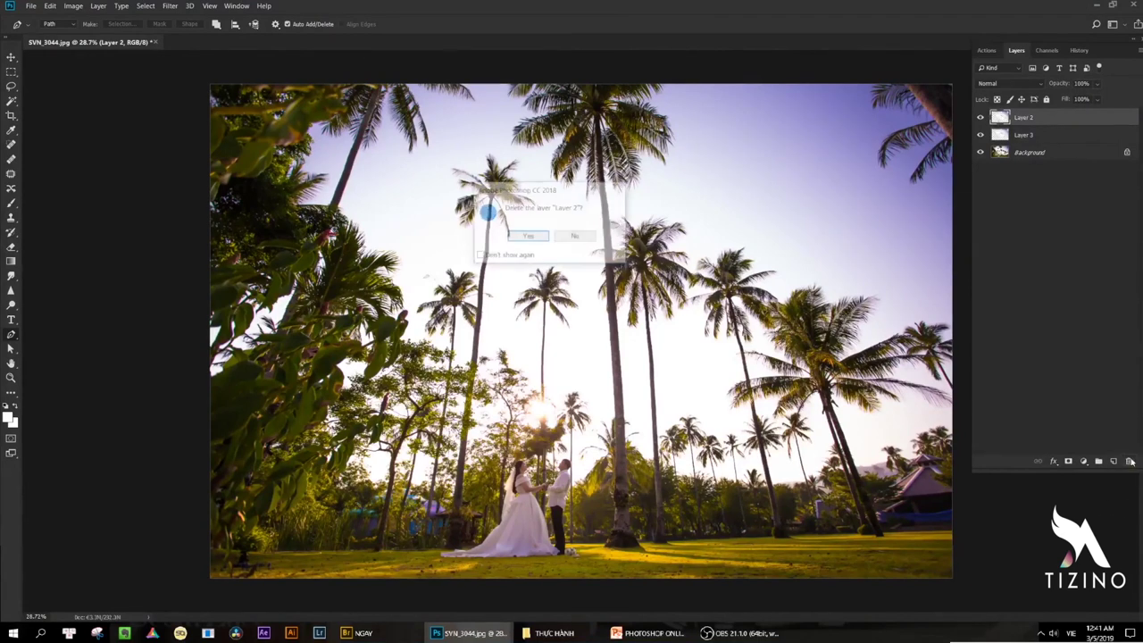
click(528, 236)
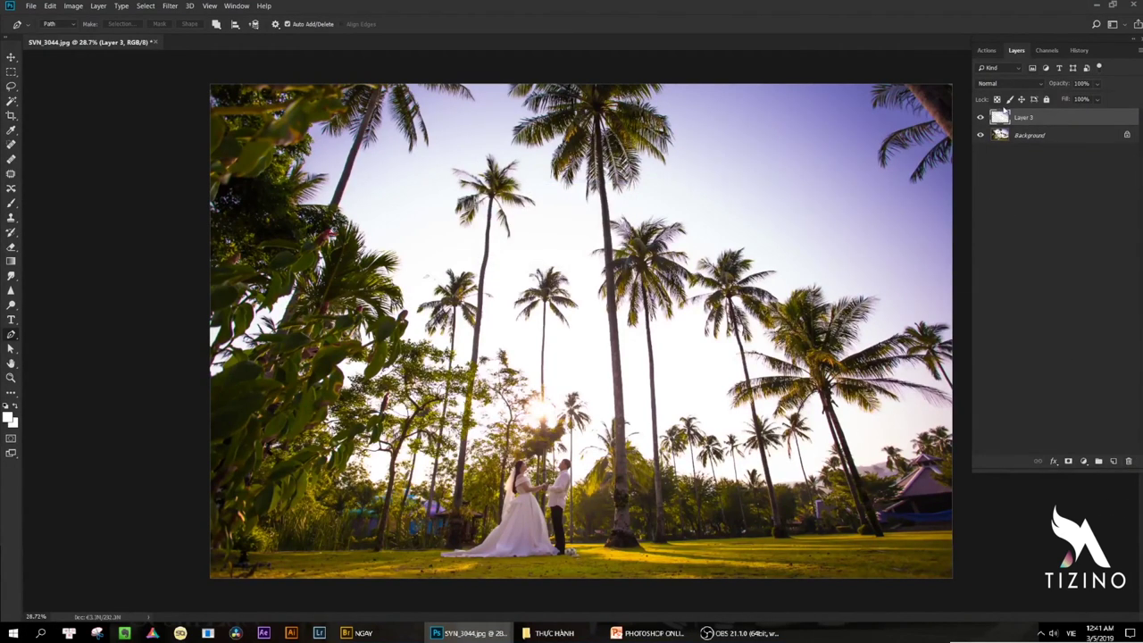
ctrl+click(1003, 118)
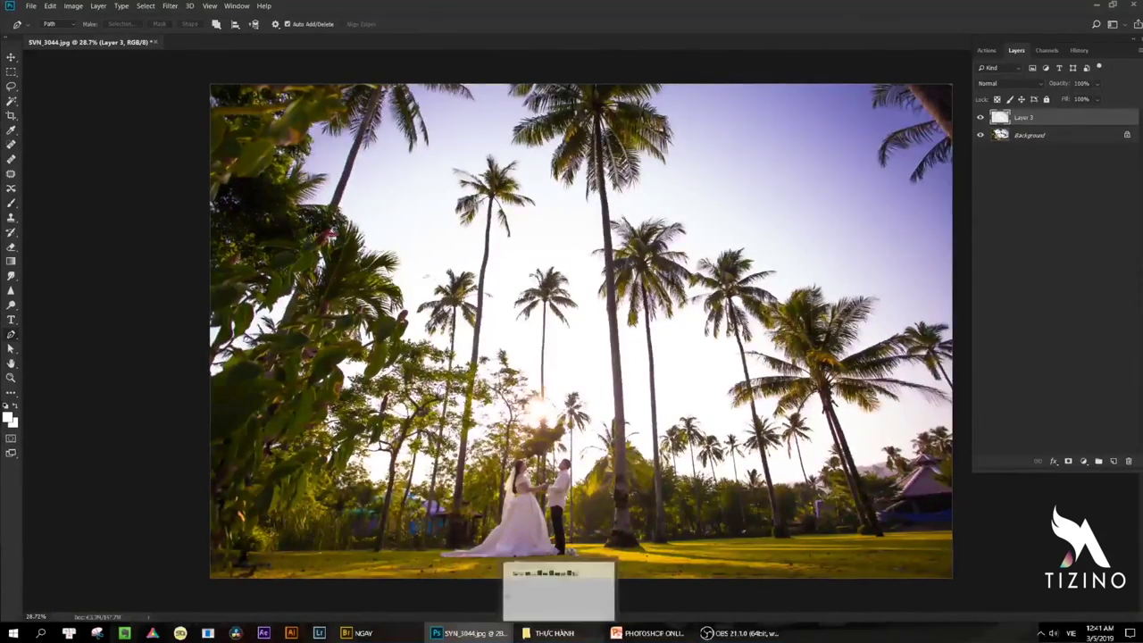
Switch to File Explorer and browse to the NGAY folder of daytime sky images inside the MAY folder.
click(549, 633)
click(10, 84)
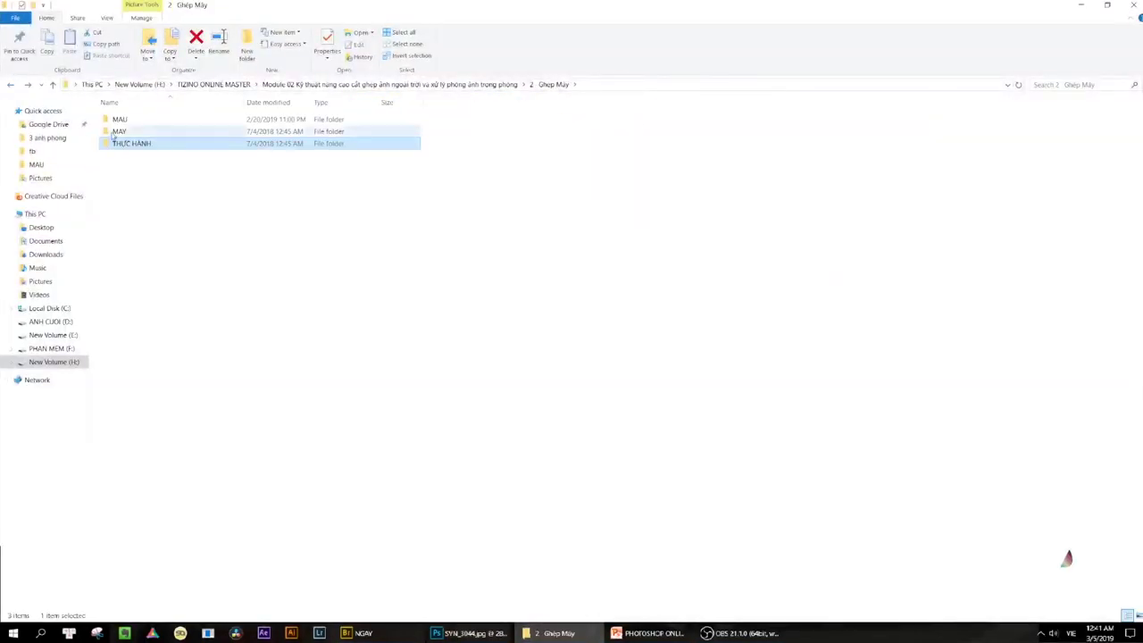
double_click(136, 130)
key(BackSpace)
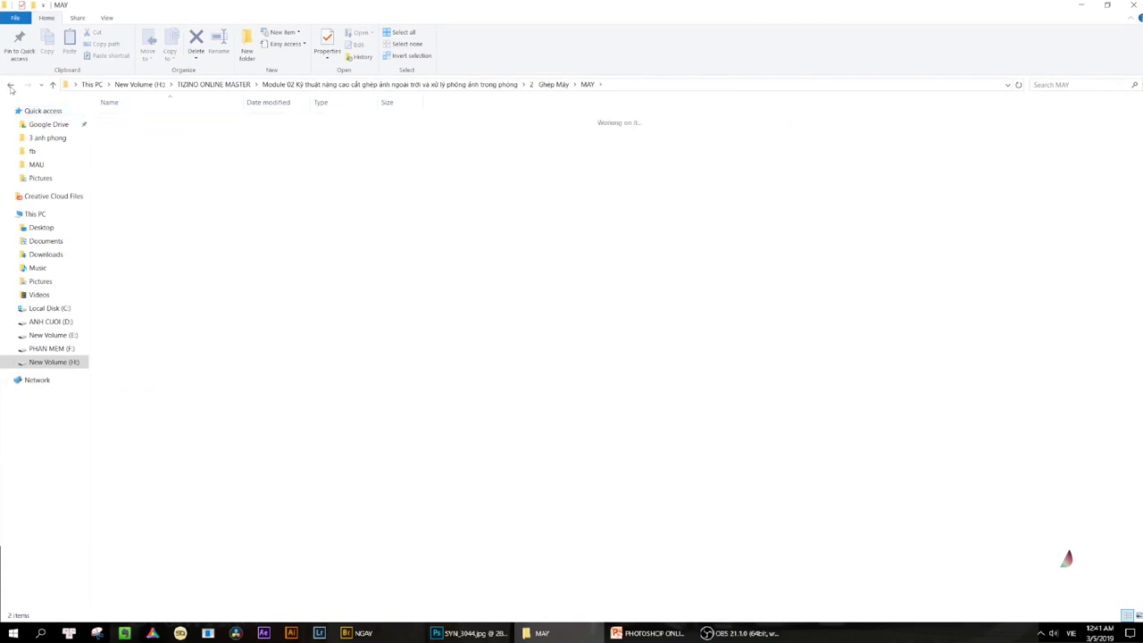
double_click(140, 120)
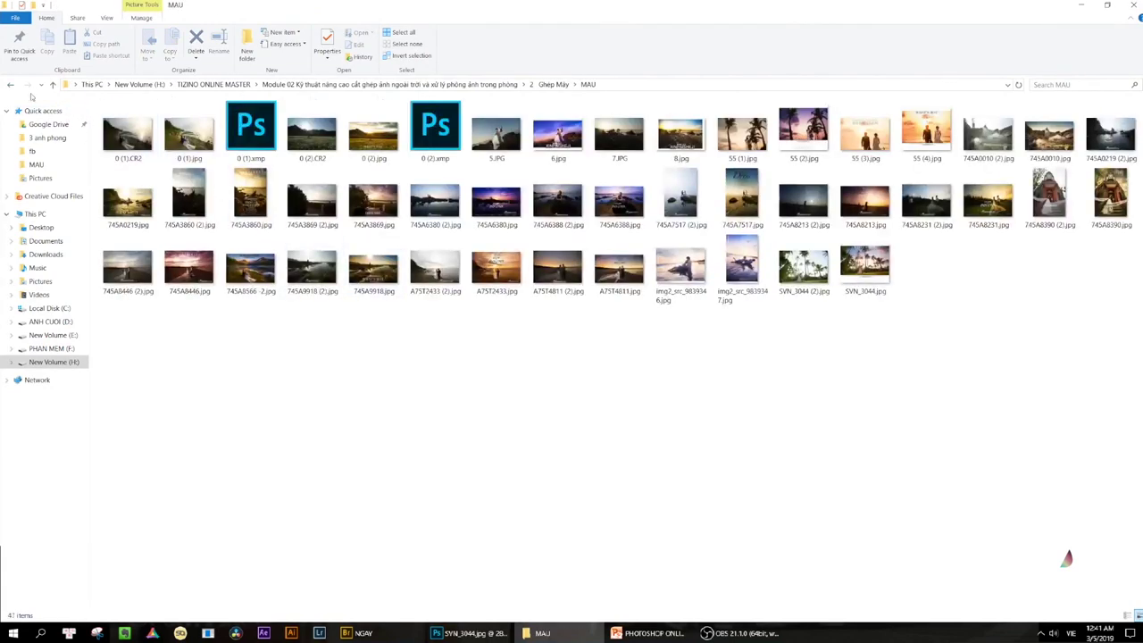
click(10, 84)
double_click(128, 131)
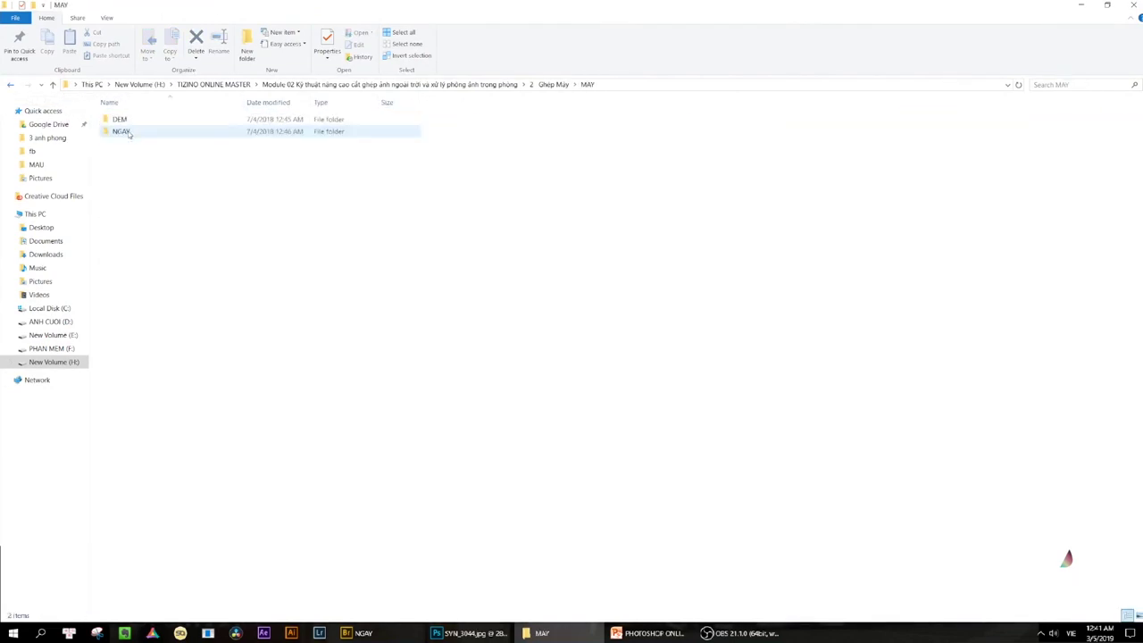
double_click(133, 130)
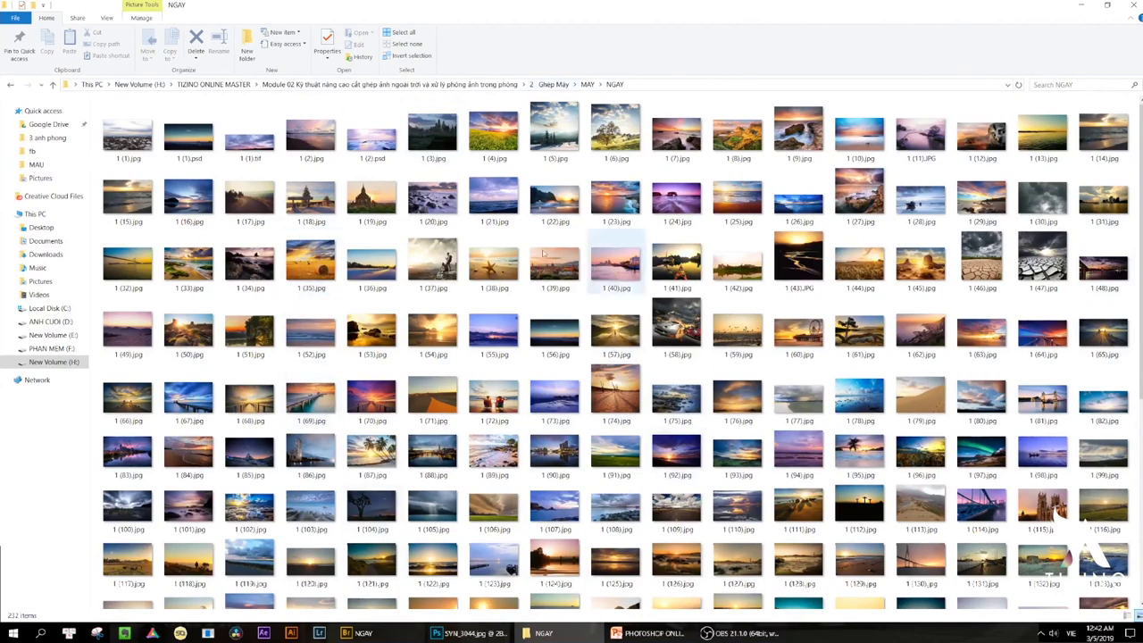
Open the sunset flower-field image 1 (4).jpg from the NGAY folder in Photoshop.
click(625, 397)
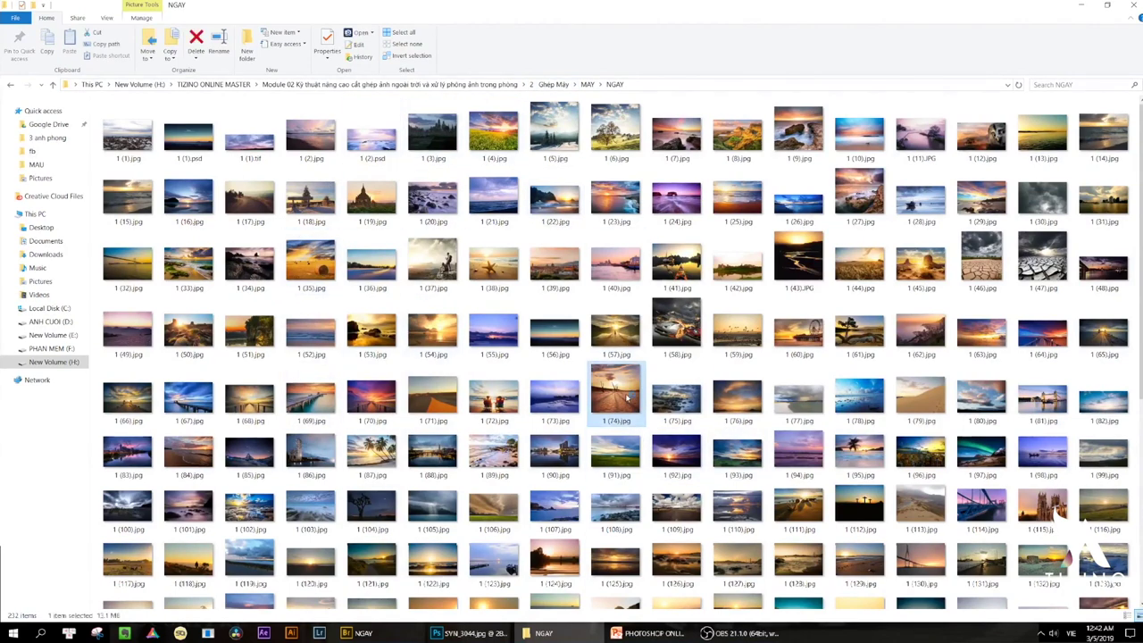
double_click(625, 397)
key(Escape)
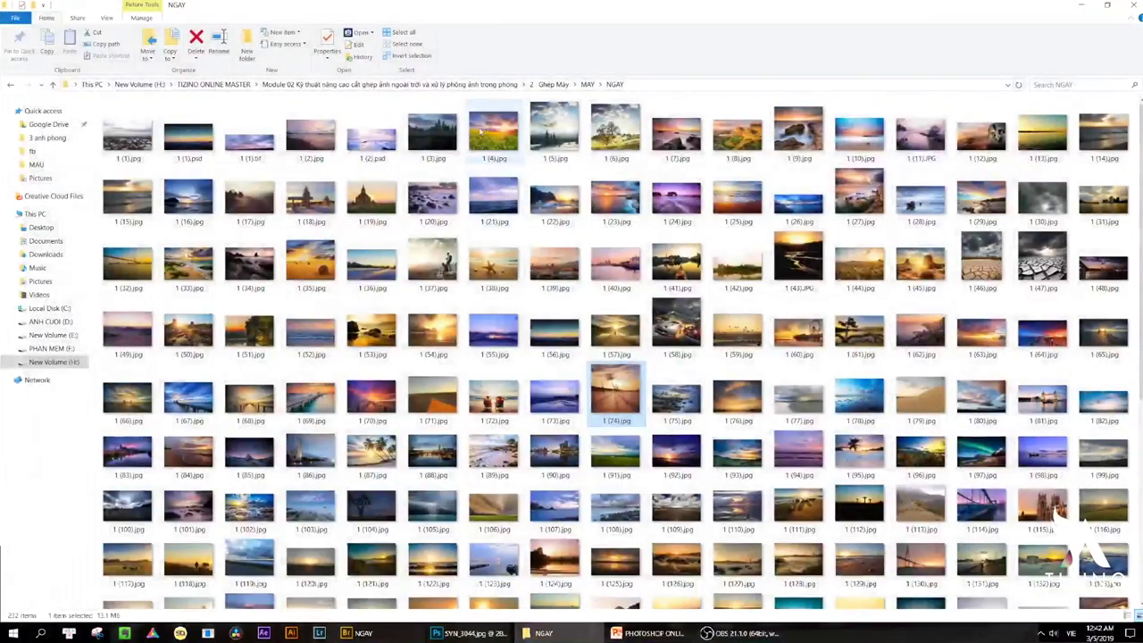
key(alt+Tab)
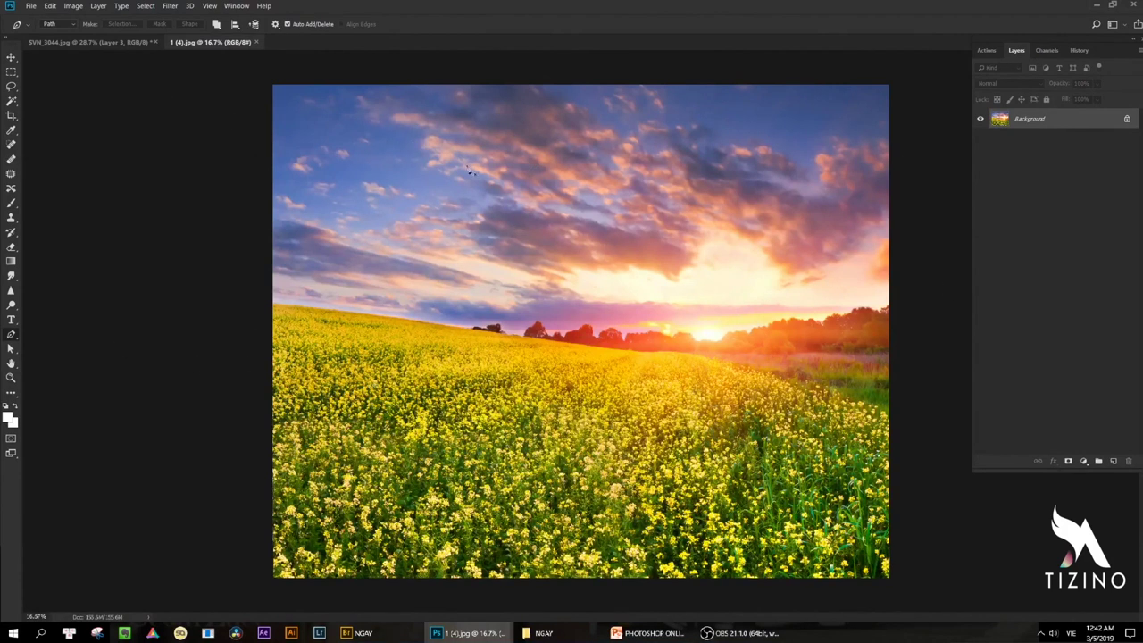
Copy a rectangular selection of the sky in 1 (4).jpg and paste it as a new layer in SVN_3044.jpg.
key(m)
drag(266, 87, 939, 339)
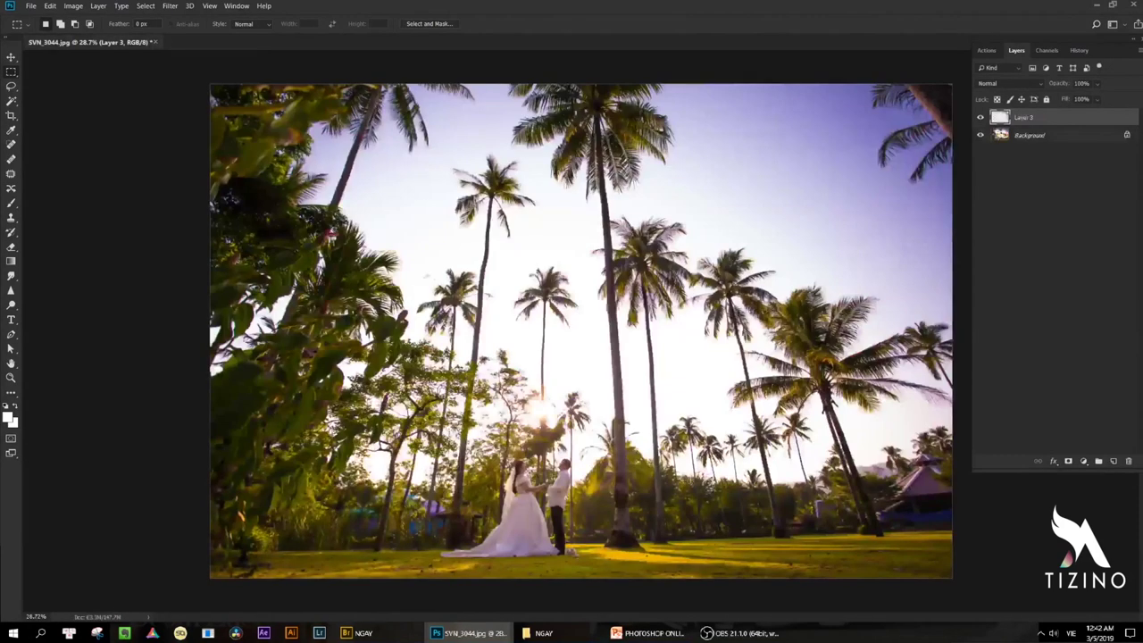
key(ctrl+v)
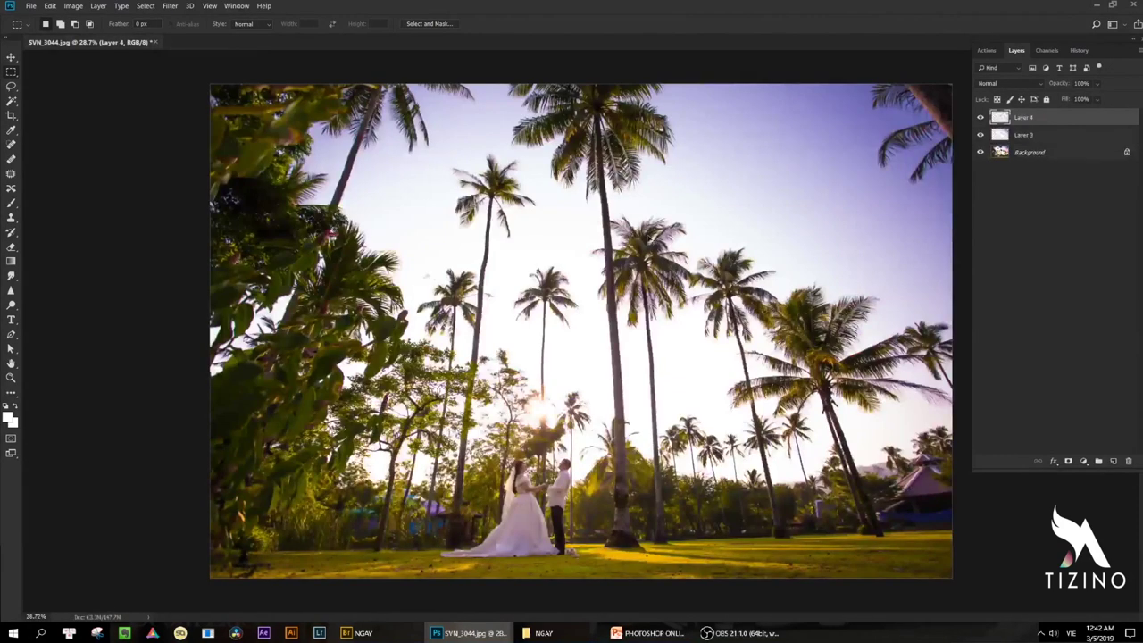
Place the pasted sunset sky over the upper part of the photo and clip it to Layer 3.
key(ctrl+minus)
drag(667, 257, 679, 258)
drag(777, 334, 682, 315)
right_click(1048, 116)
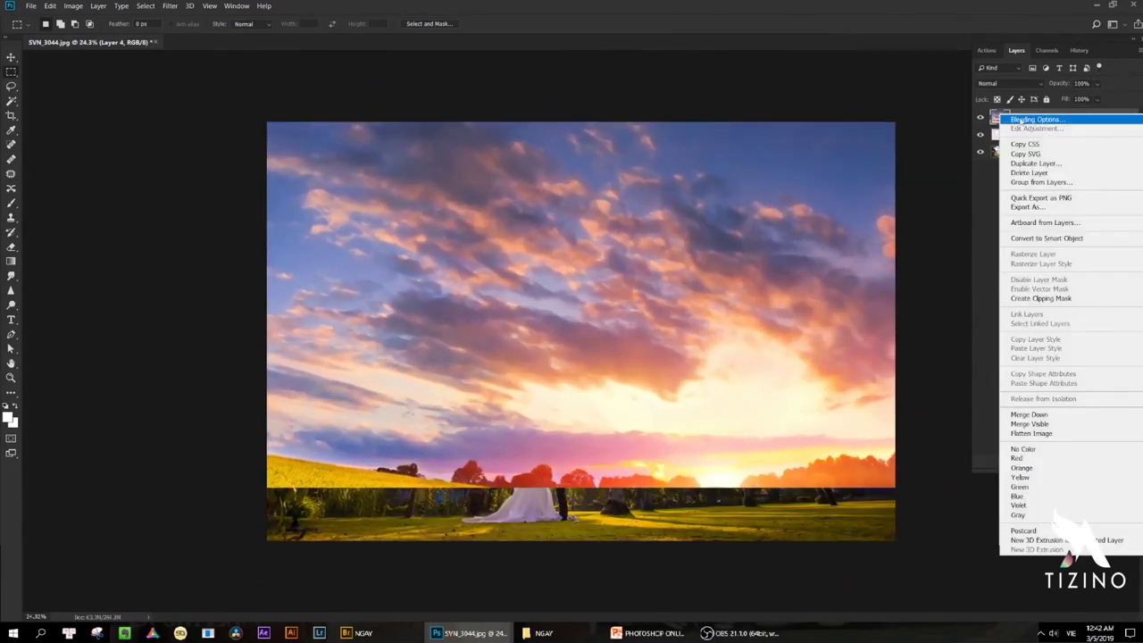
click(1038, 299)
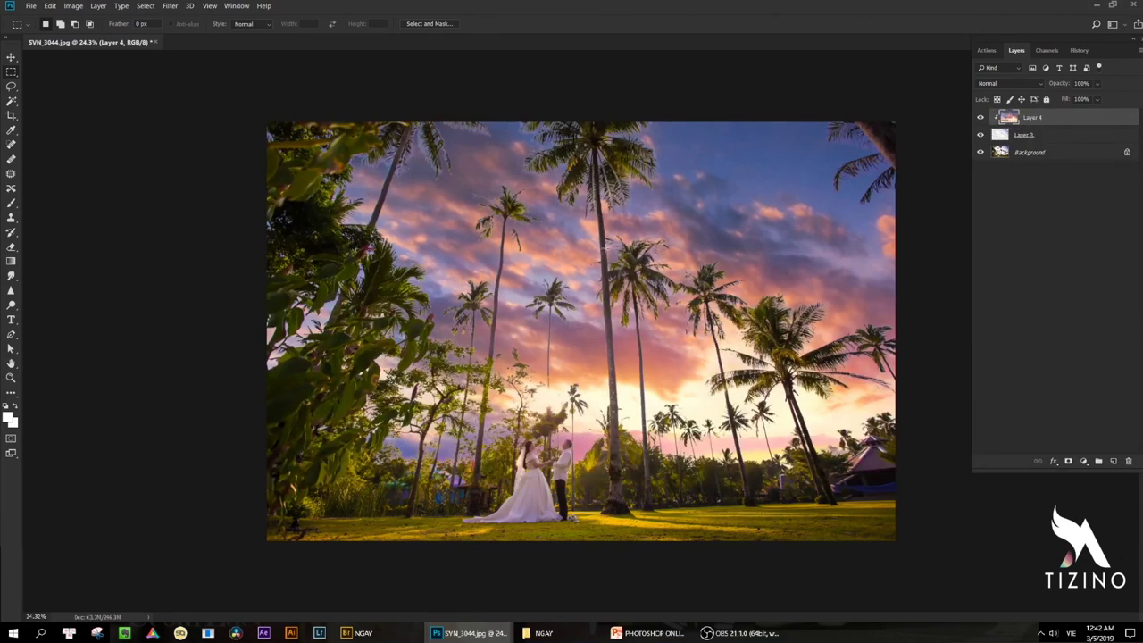
Flip the clipped sunset sky horizontally and reposition it so its left side meets the photo's left edge.
key(ctrl+t)
drag(652, 277, 731, 265)
right_click(619, 320)
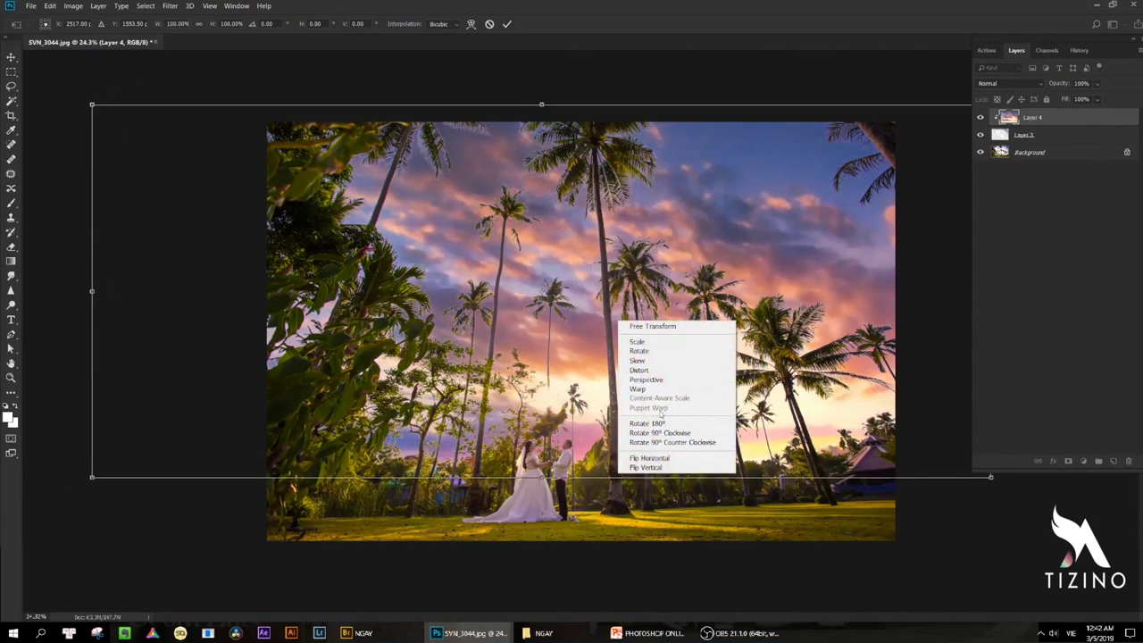
click(659, 458)
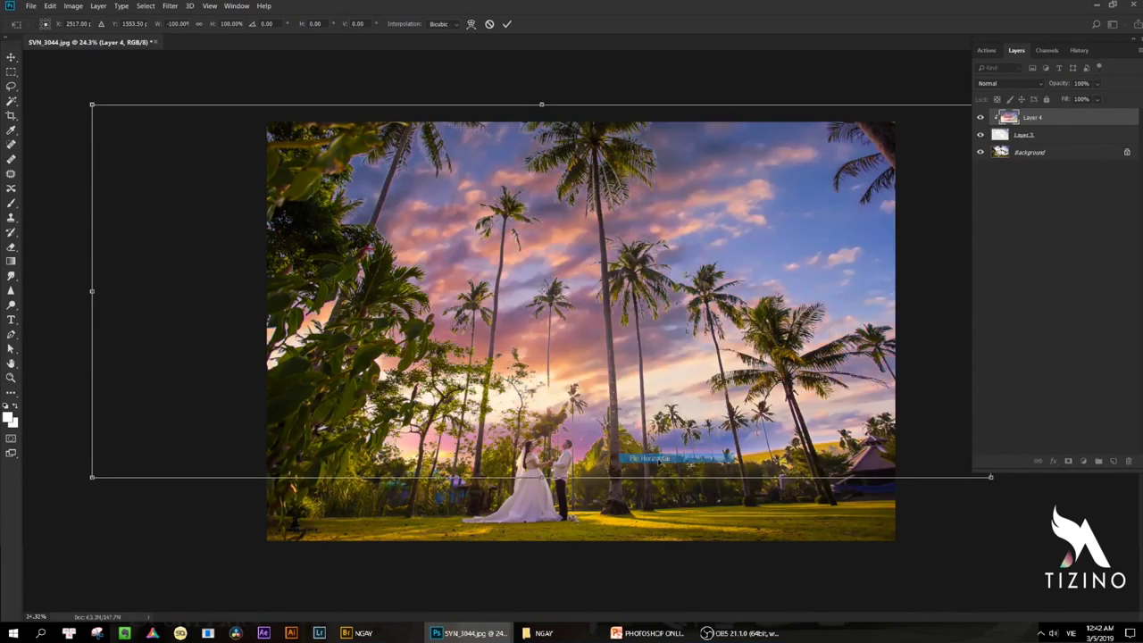
drag(539, 301, 719, 291)
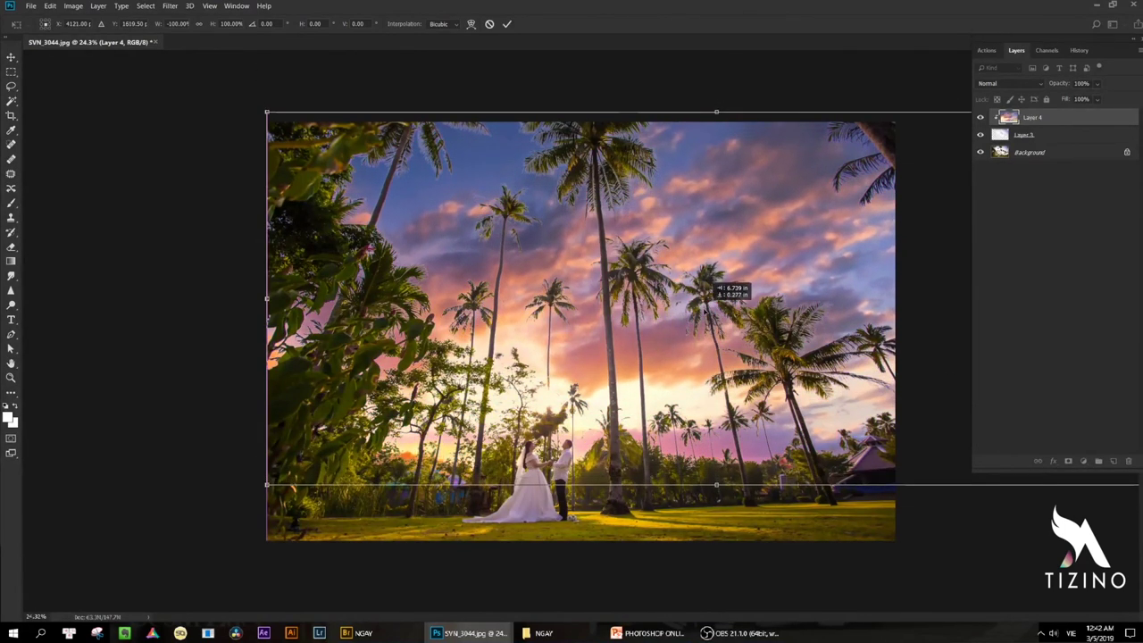
key(Return)
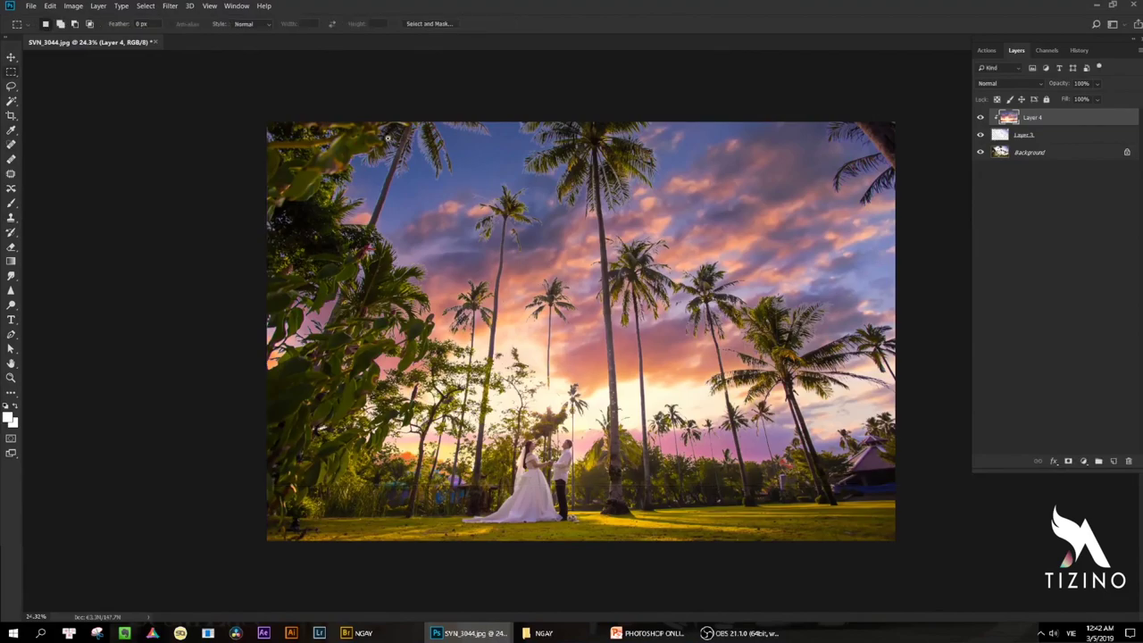
Set the opacity of the clipped sunset sky layer to 91%.
drag(388, 139, 491, 277)
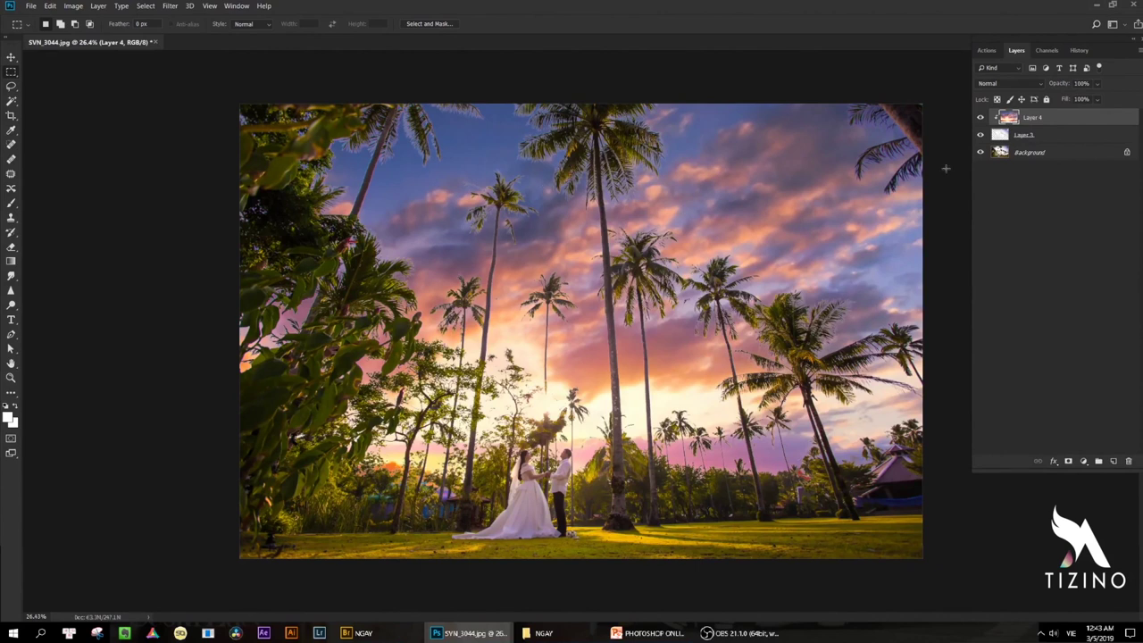
click(1097, 84)
drag(1110, 101, 1105, 100)
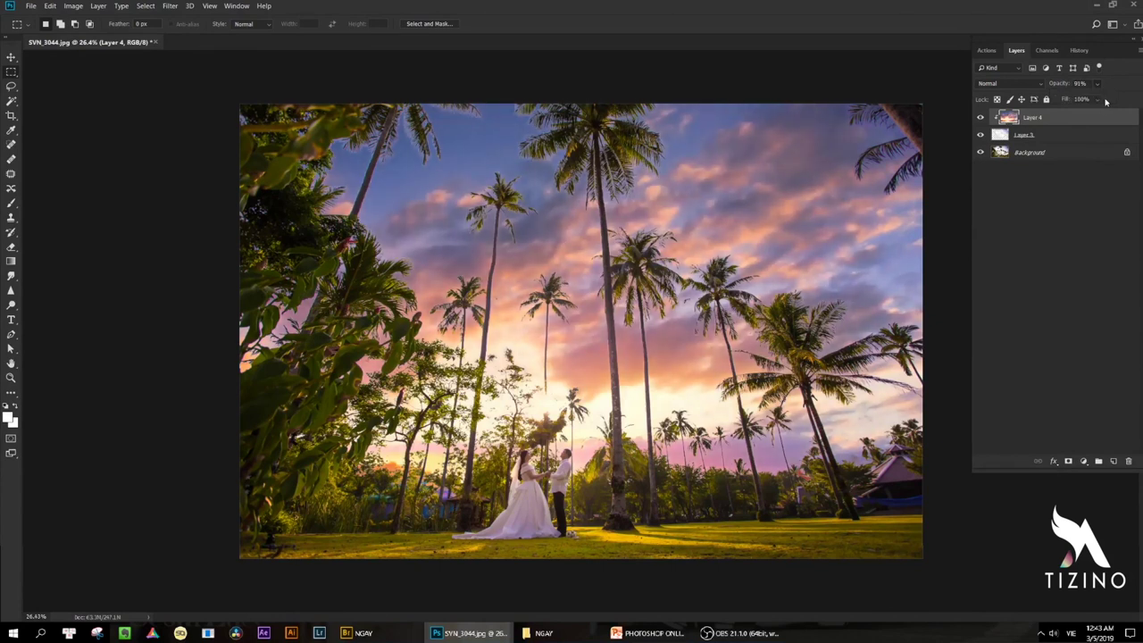
Add a layer mask to Layer 3 and activate the Gradient tool.
click(1039, 136)
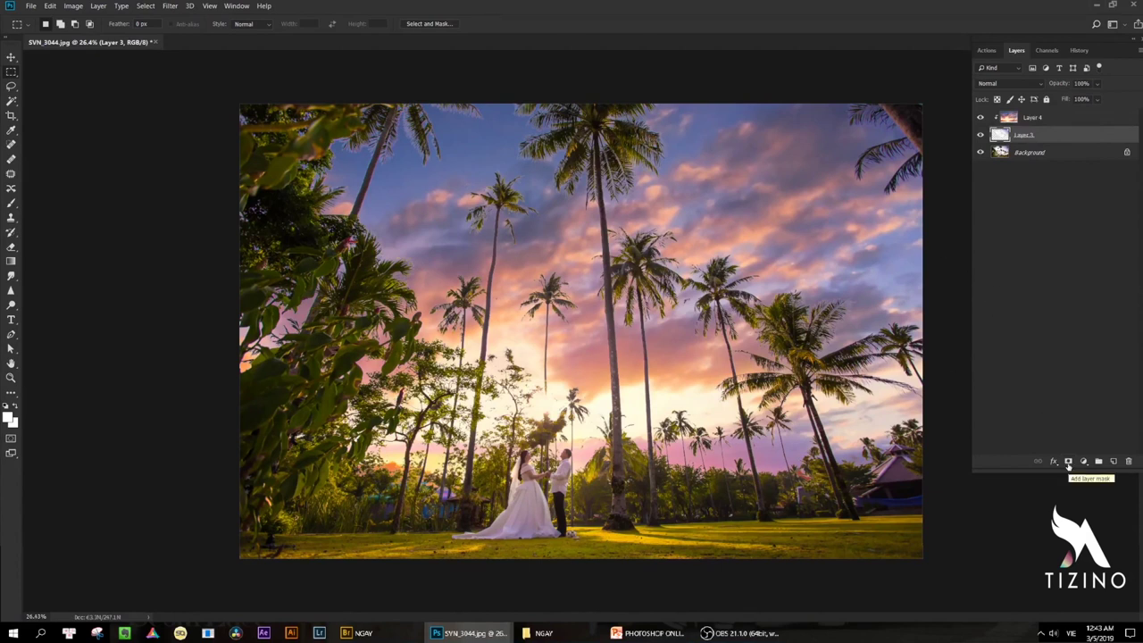
click(1067, 461)
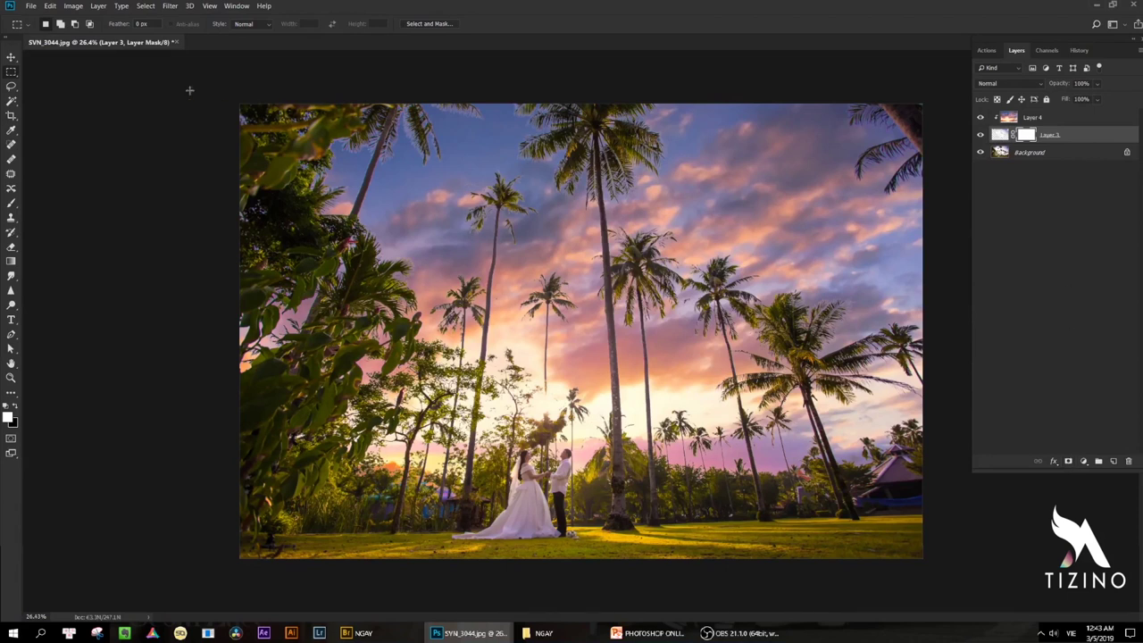
click(11, 261)
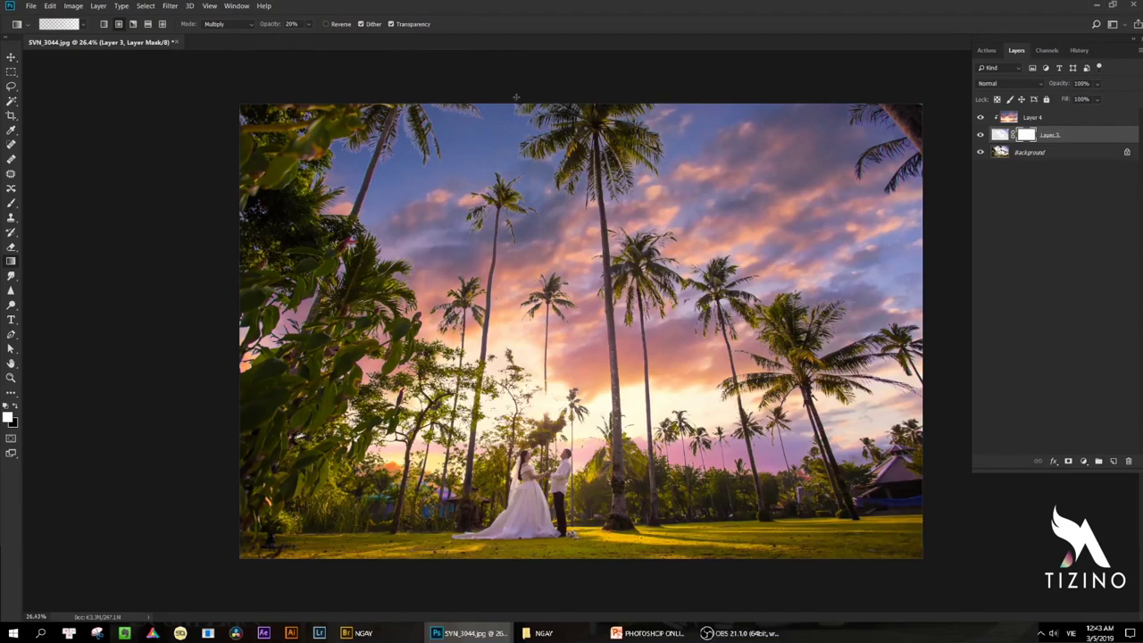
Set the Gradient tool to the white-to-transparent preset in the Gradient Editor for working on the Layer 3 mask.
drag(456, 111, 615, 208)
drag(725, 228, 352, 254)
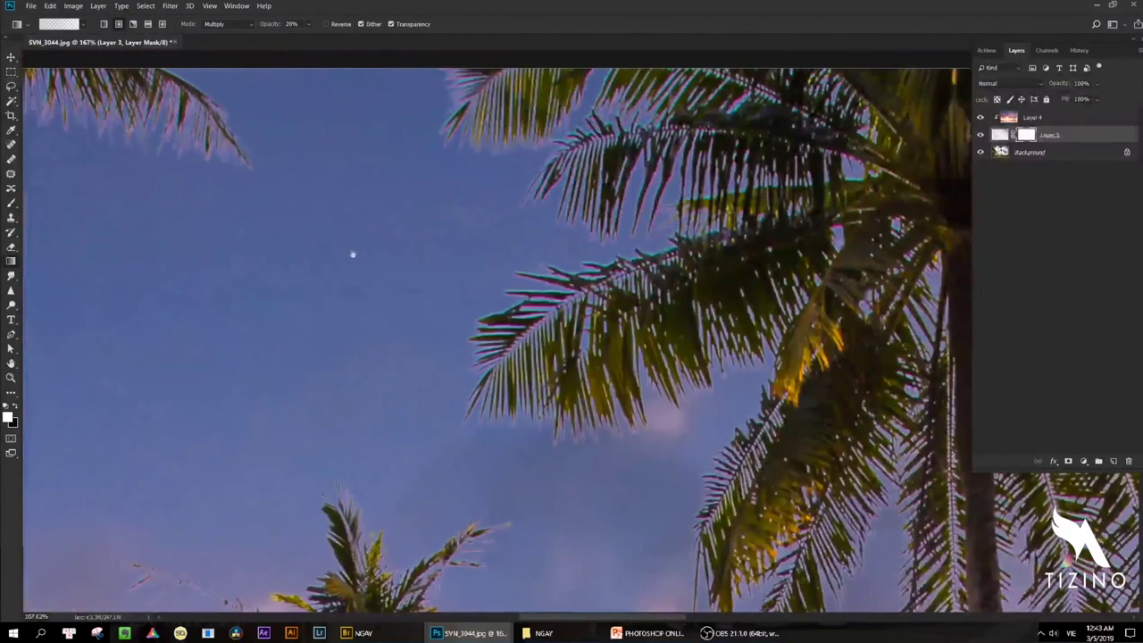
scroll(689, 288, down, 6)
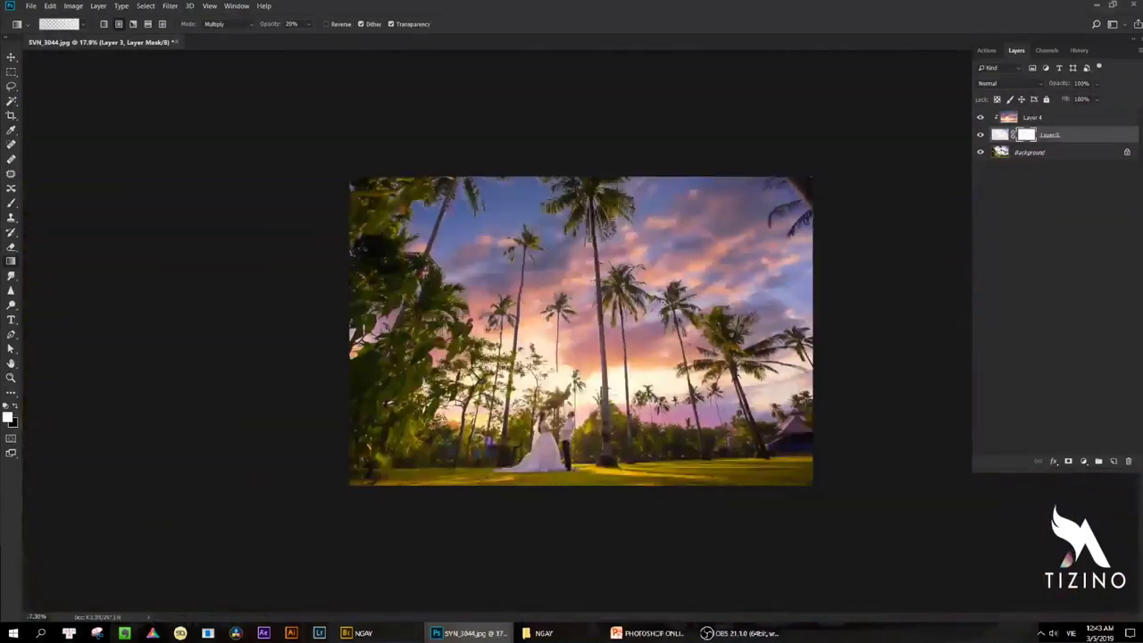
scroll(677, 311, up, 2)
drag(677, 311, 682, 310)
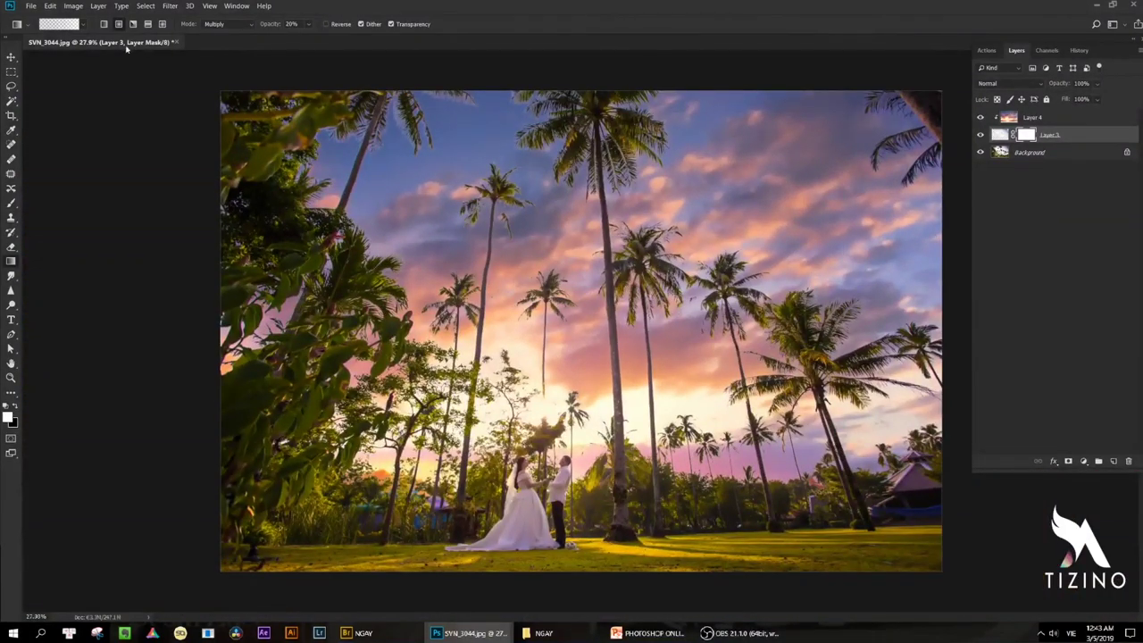
click(55, 24)
drag(938, 342, 707, 225)
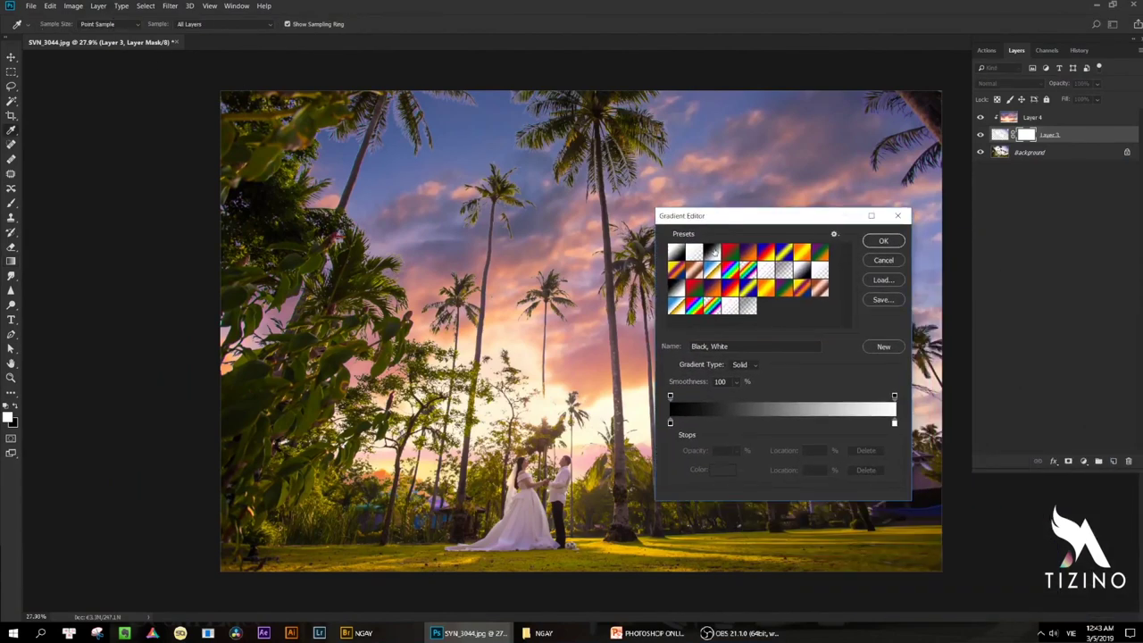
click(712, 255)
click(883, 242)
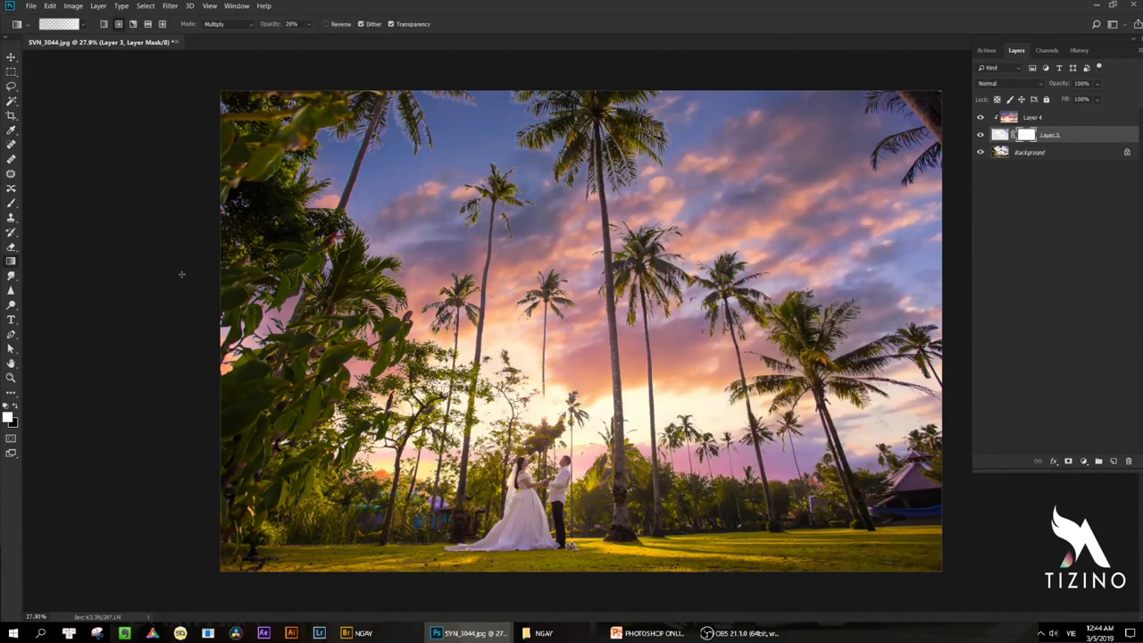
Choose Multiply as the gradient blending mode and apply radial gradients across the upper sky on the Layer 3 mask.
click(120, 28)
click(237, 24)
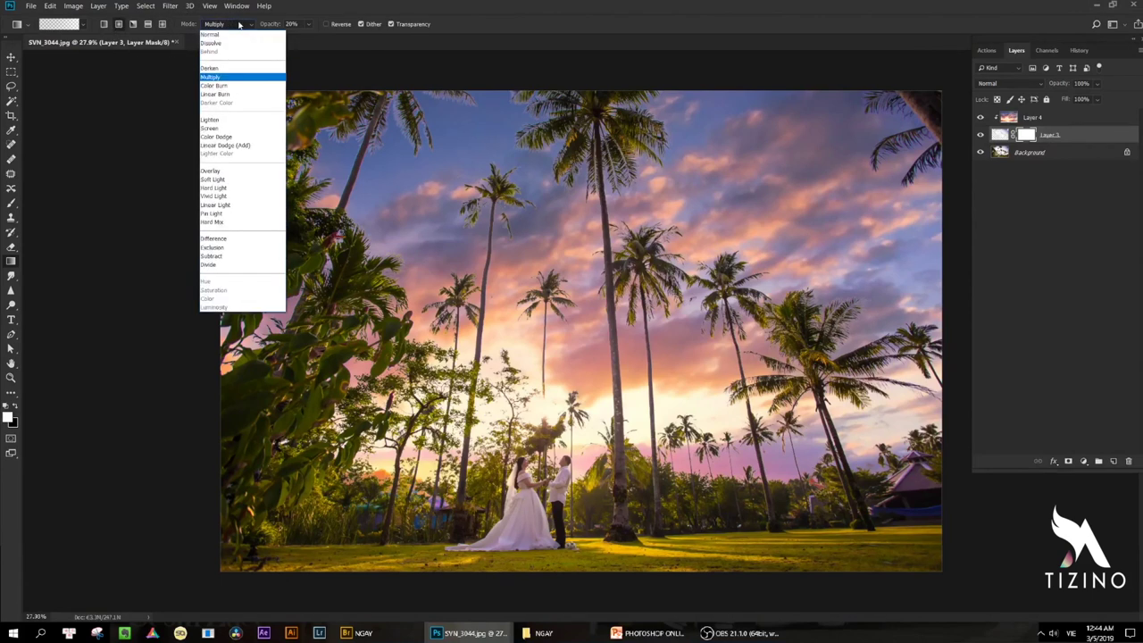
click(222, 77)
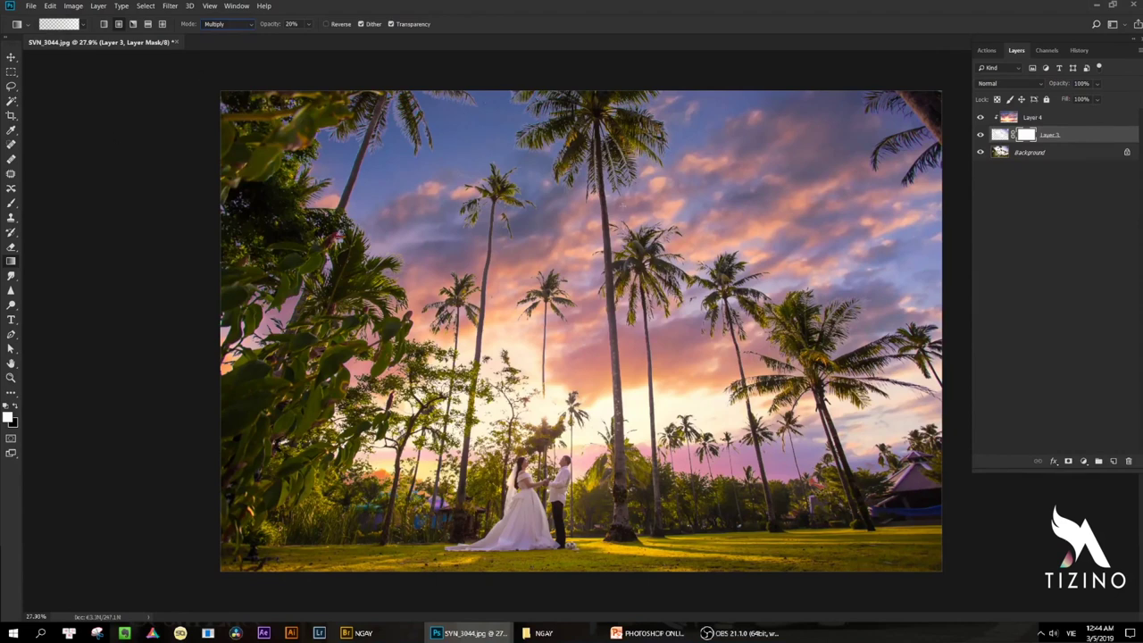
drag(521, 71, 455, 183)
drag(445, 69, 340, 181)
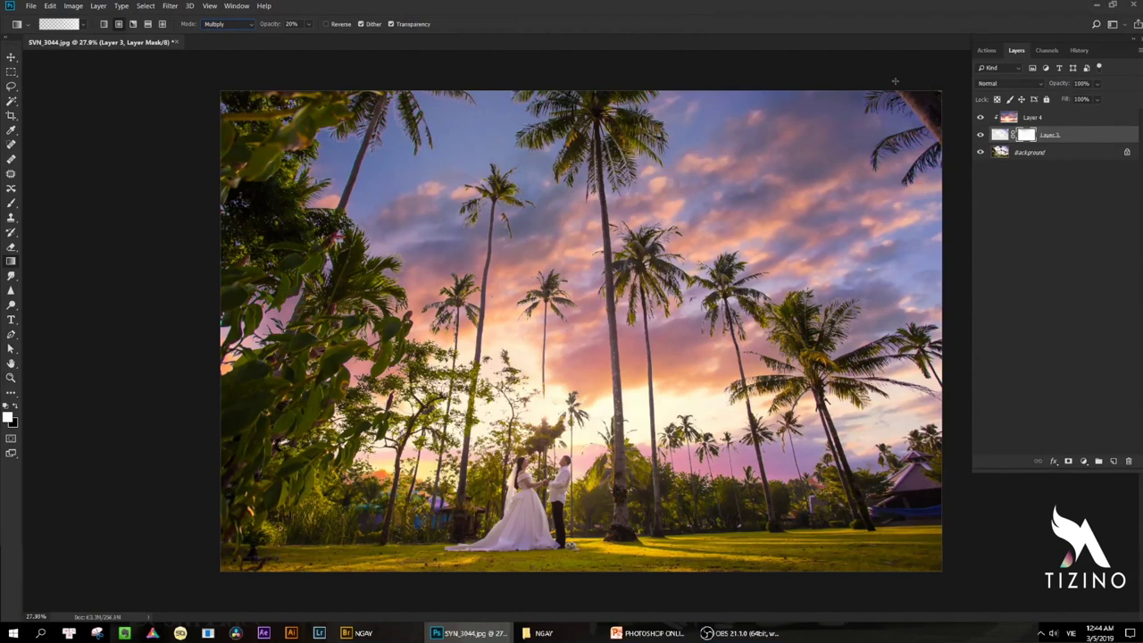
drag(883, 75, 787, 177)
drag(873, 54, 790, 174)
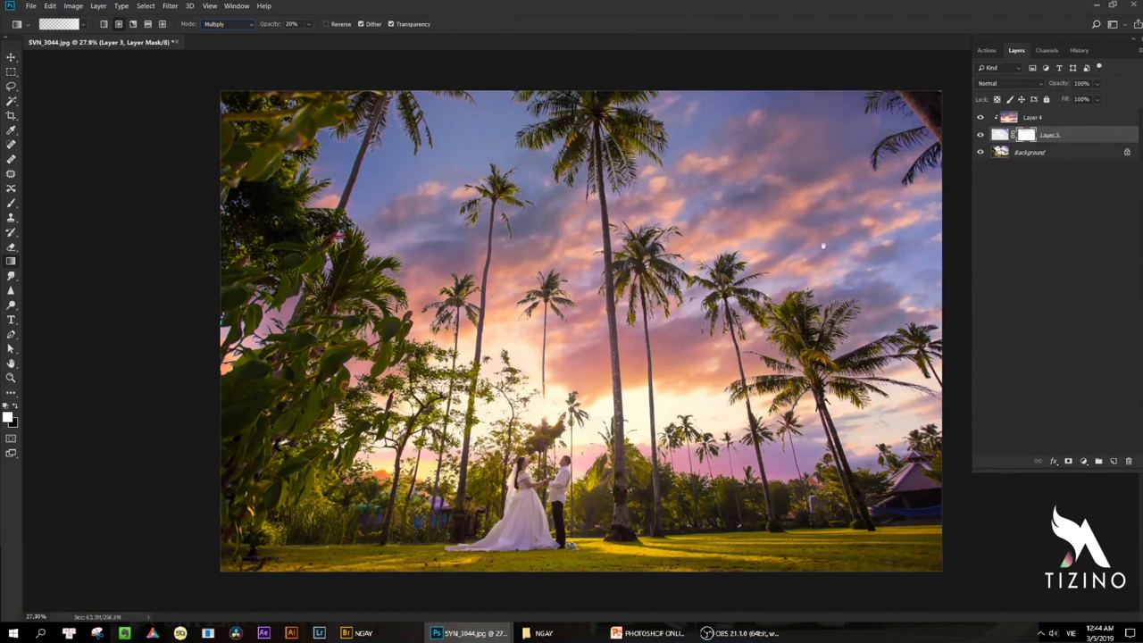
Apply further radial gradients on the Layer 3 mask around the sun glow above the couple and near the photo's left and upper edges.
scroll(822, 246, down, 2)
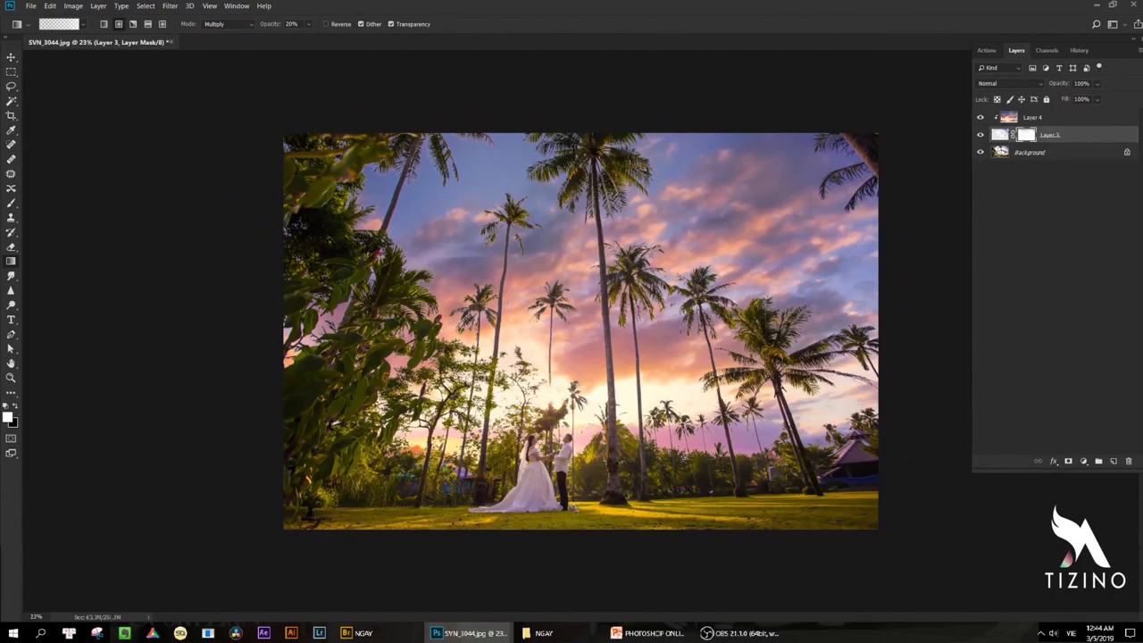
drag(537, 407, 621, 318)
scroll(619, 317, down, 6)
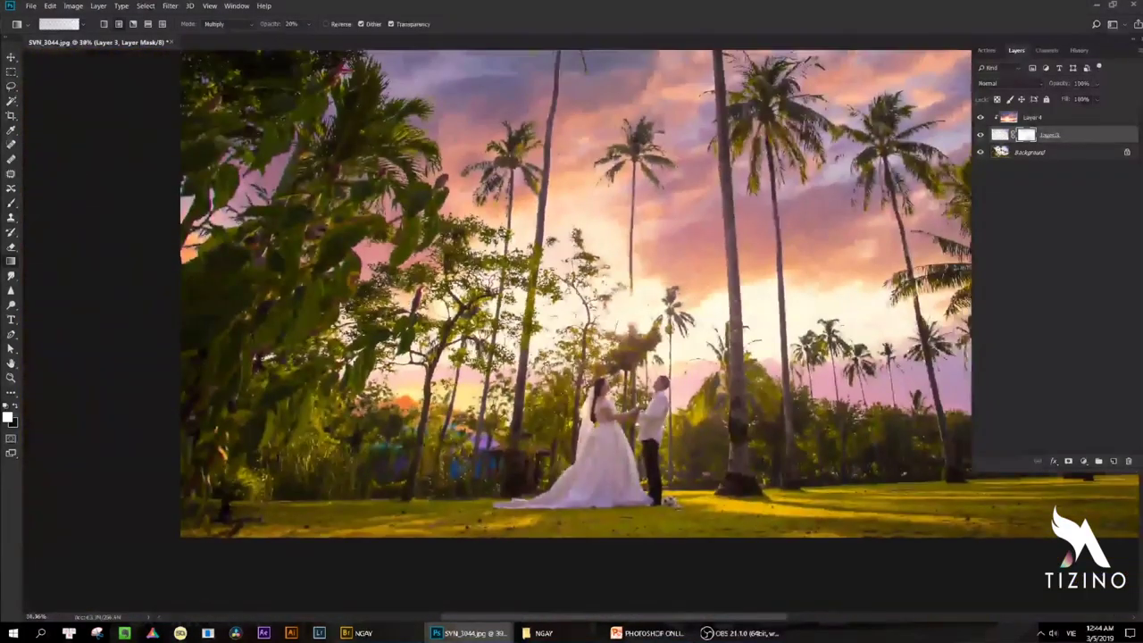
scroll(620, 308, down, 2)
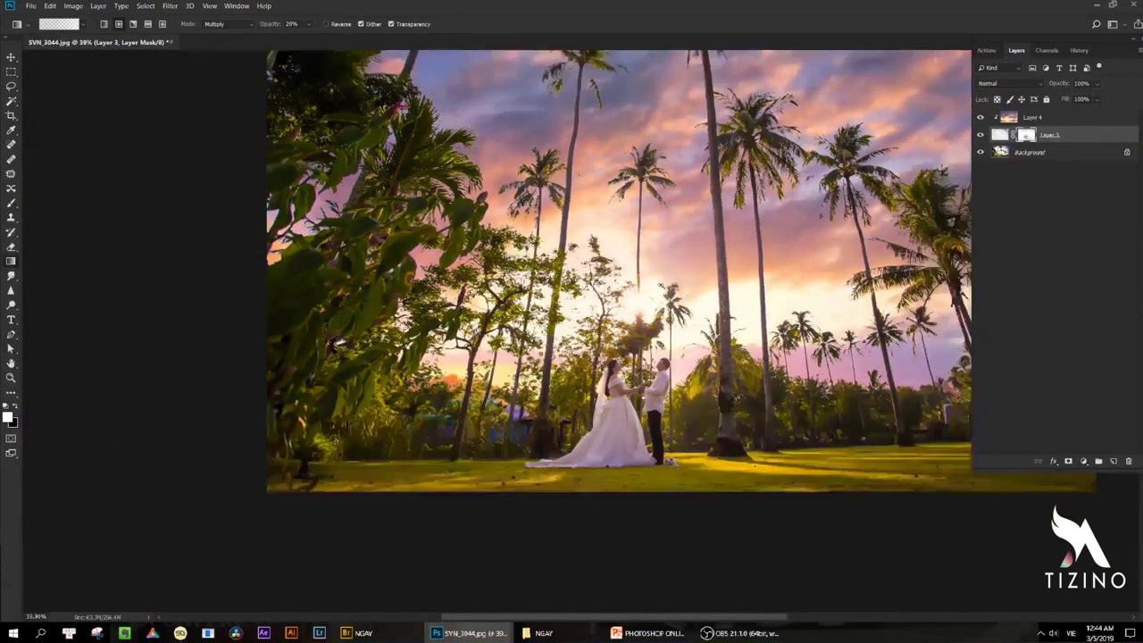
drag(619, 308, 617, 472)
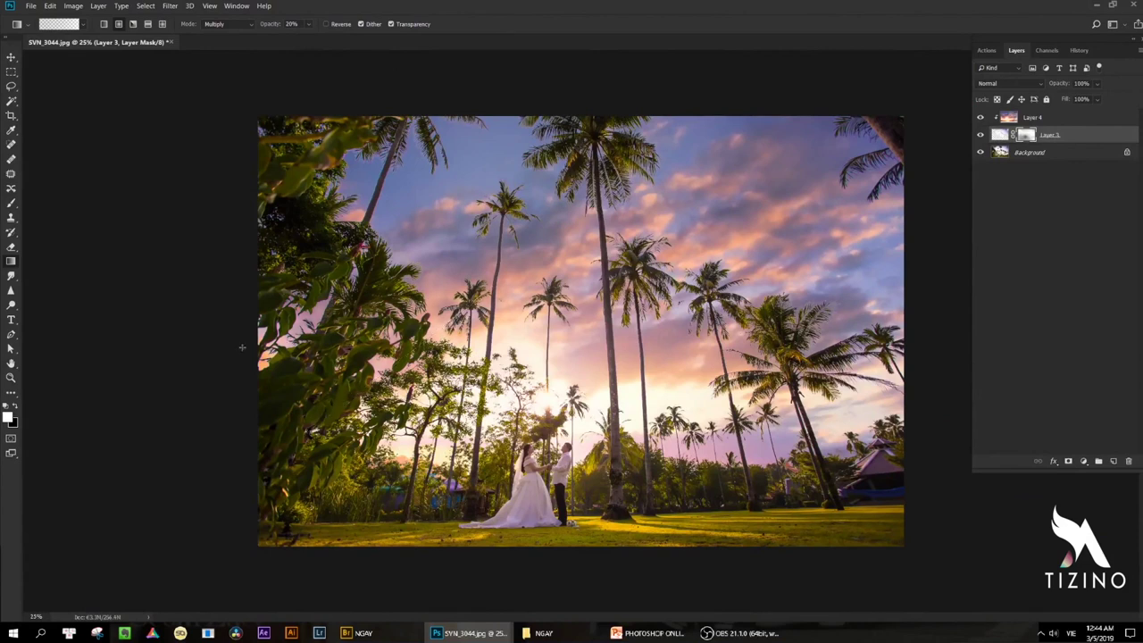
drag(209, 263, 295, 264)
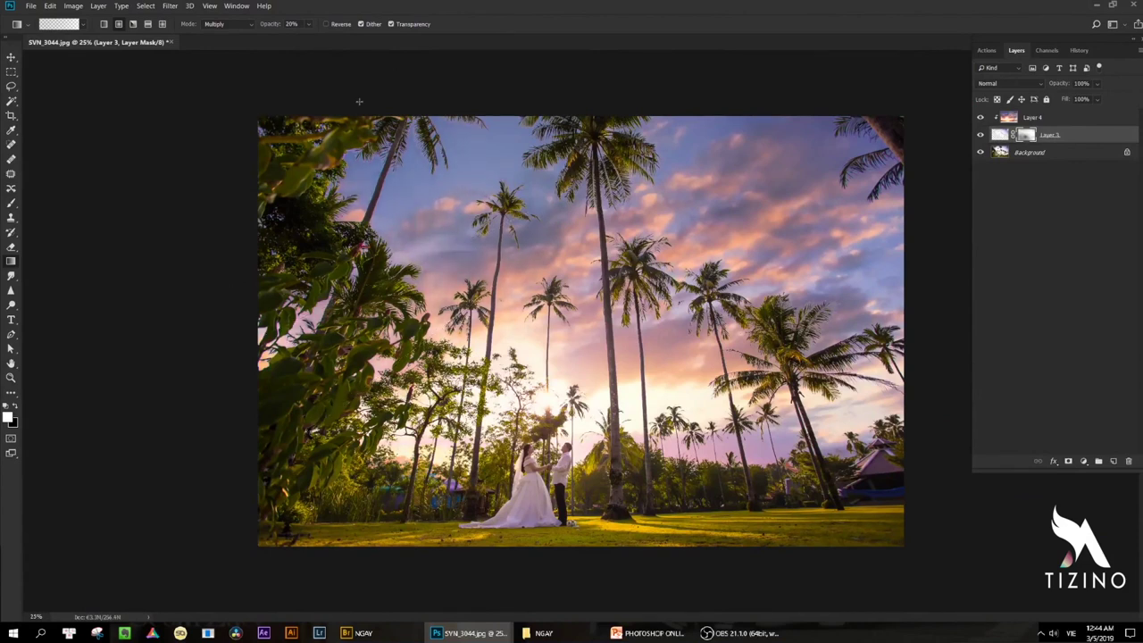
drag(572, 143, 604, 76)
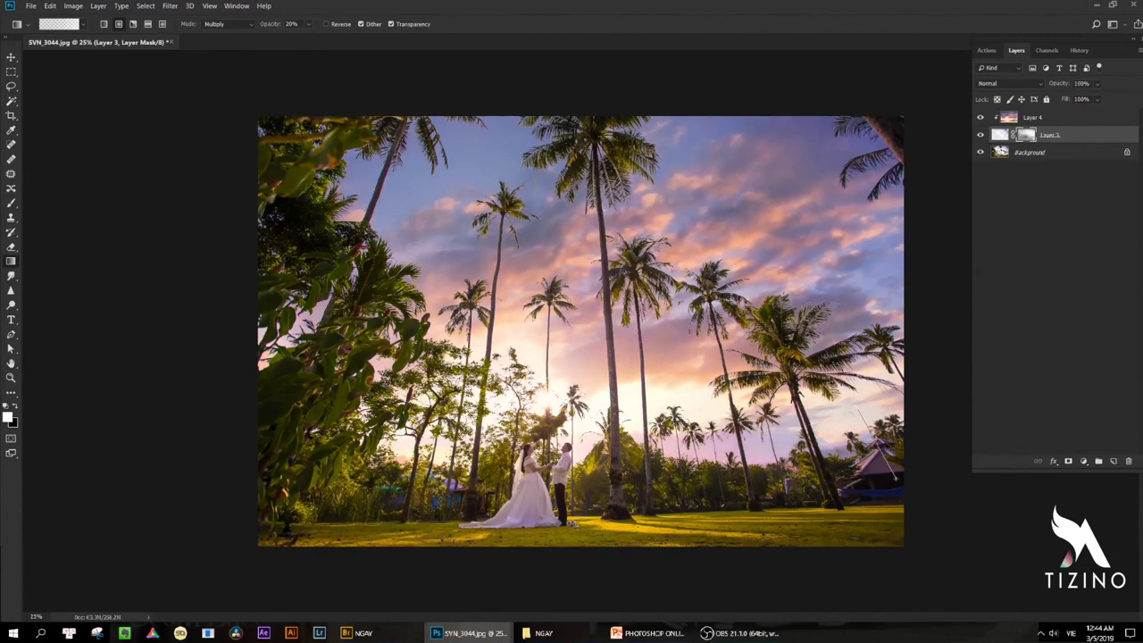
Compare the photo with and without the replacement sky by toggling the visibility of Layer 3.
click(980, 134)
click(981, 134)
click(982, 134)
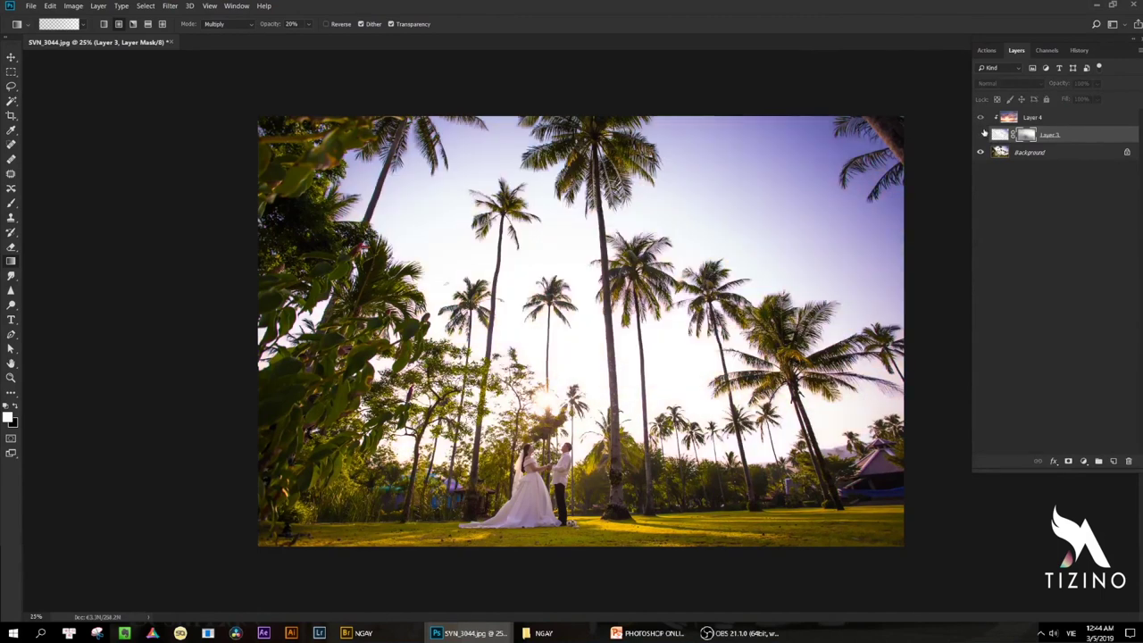
click(981, 133)
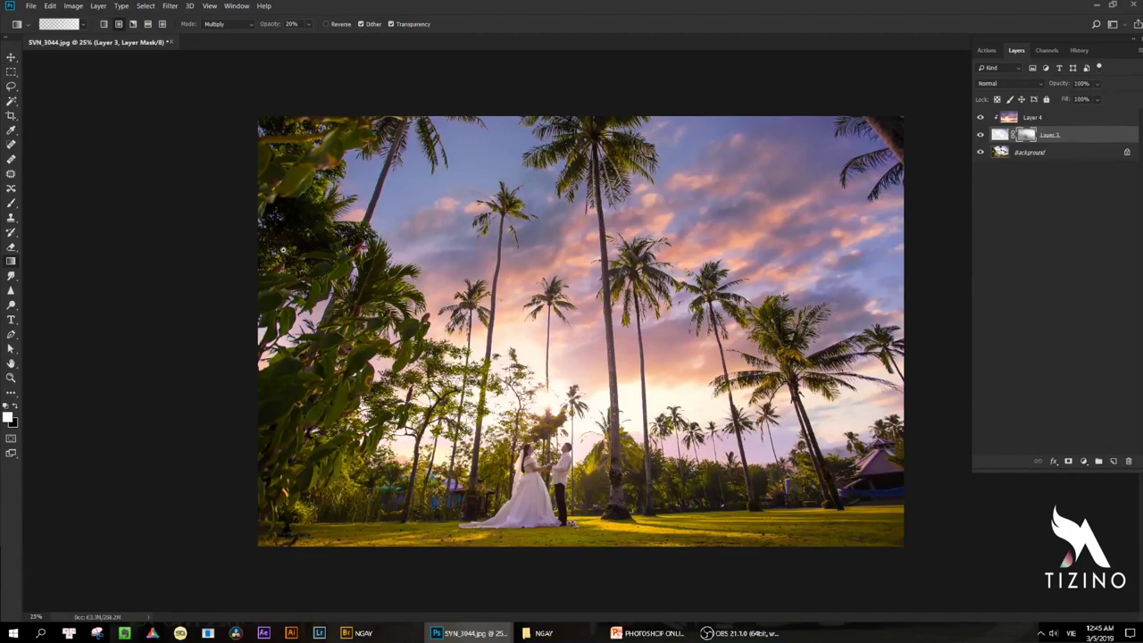
Examine the sky blend closely around the foliage and palm fronds beside the couple, and across the whole photo.
drag(285, 251, 570, 59)
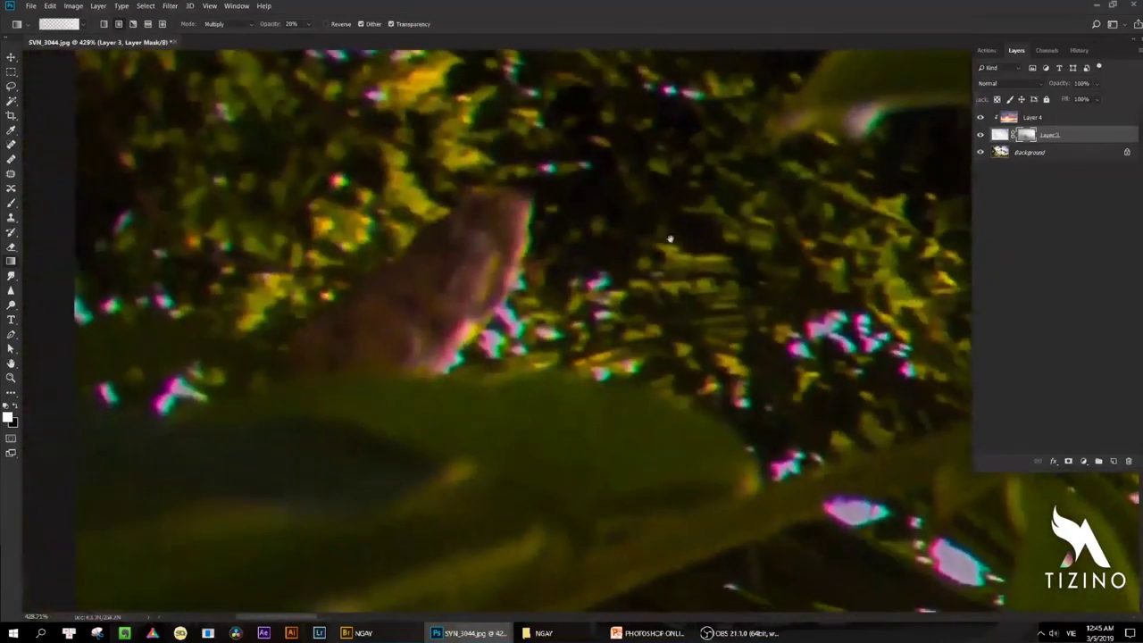
drag(671, 240, 464, 155)
drag(607, 393, 375, 93)
drag(424, 407, 405, 141)
scroll(403, 141, down, 10)
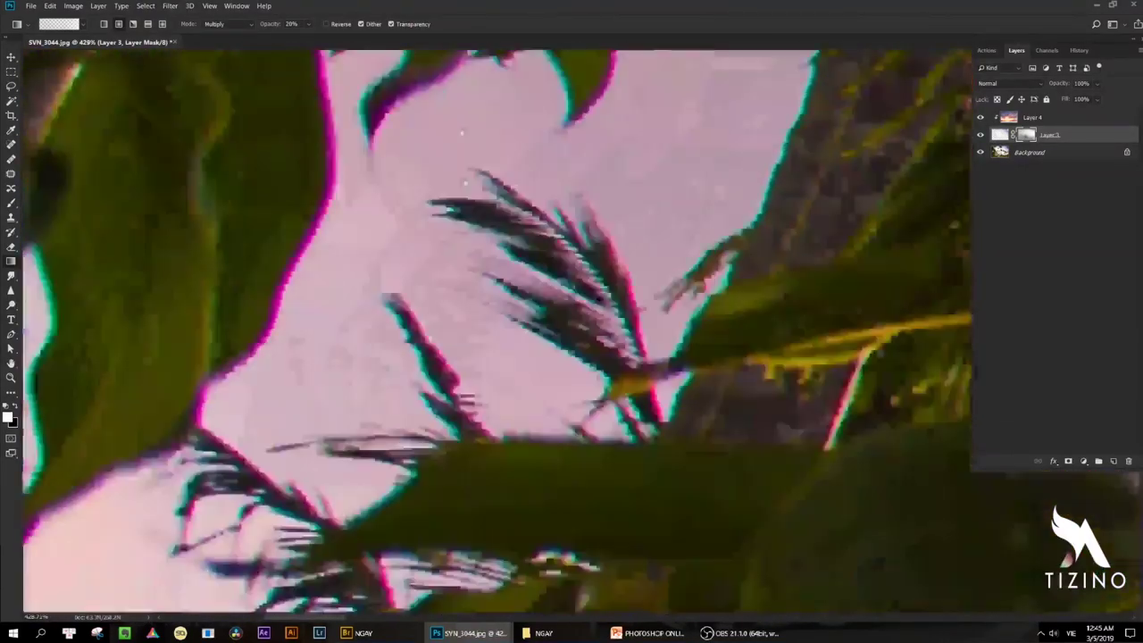
scroll(569, 330, down, 8)
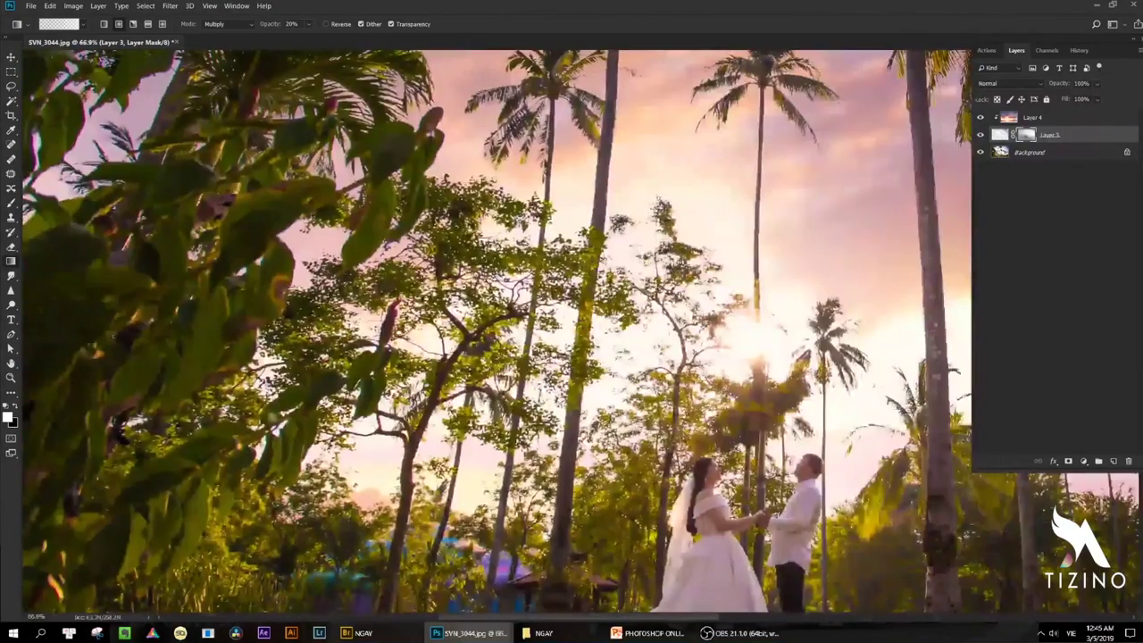
scroll(580, 330, up, 3)
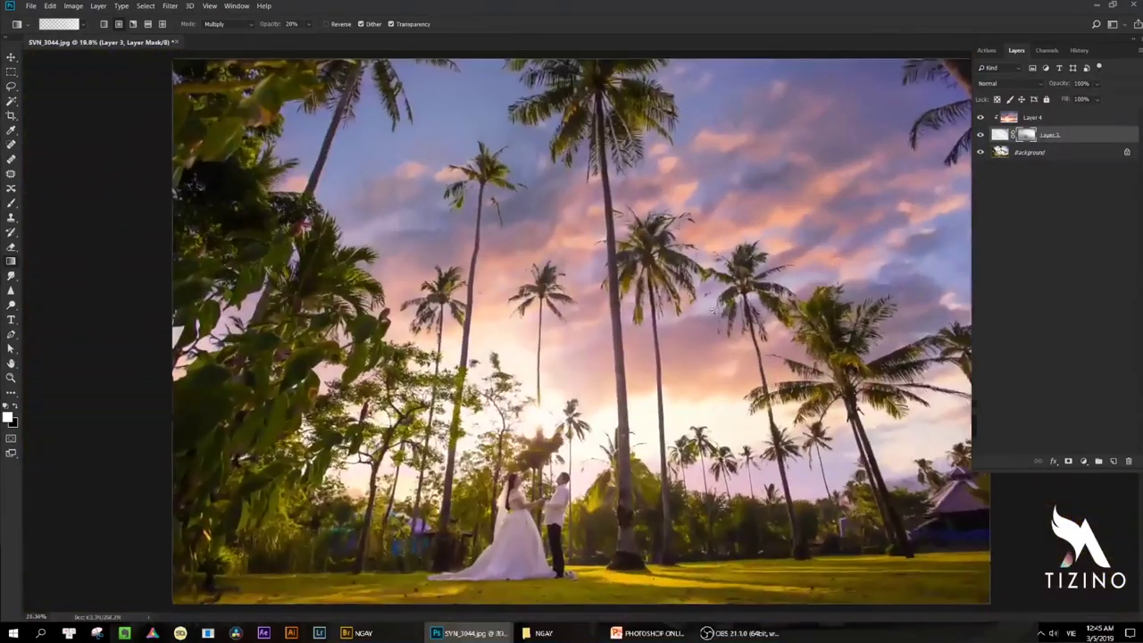
scroll(691, 328, up, 2)
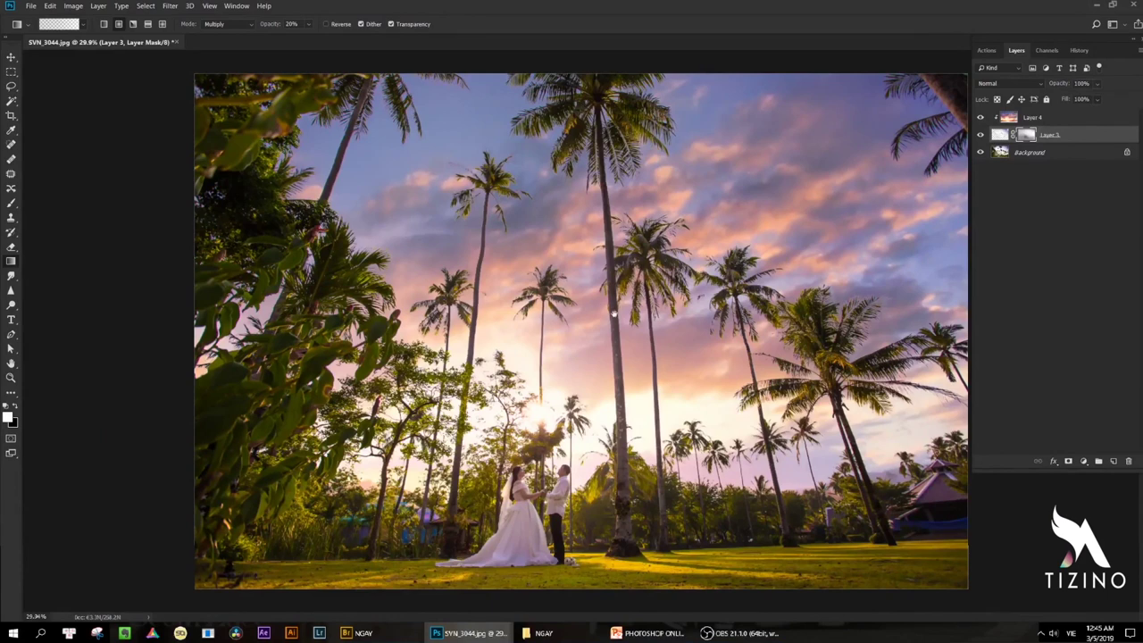
scroll(581, 330, down, 4)
scroll(580, 330, up, 3)
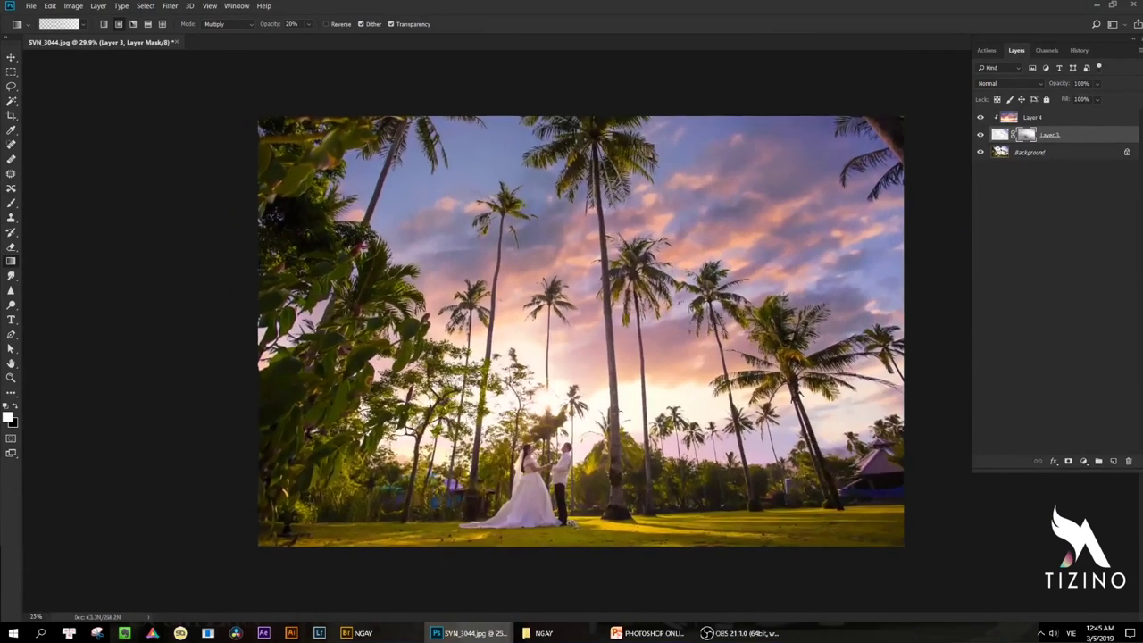
Close SVN_3044.jpg without saving and switch to the NGAY folder in File Explorer.
key(ctrl+w)
key(n)
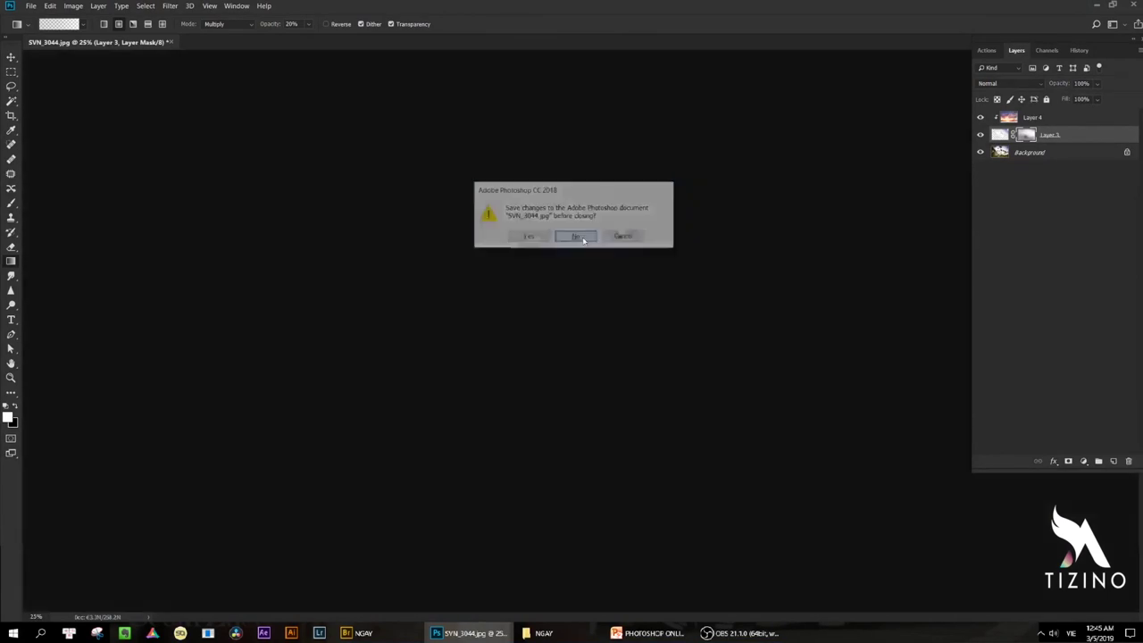
key(alt+Tab)
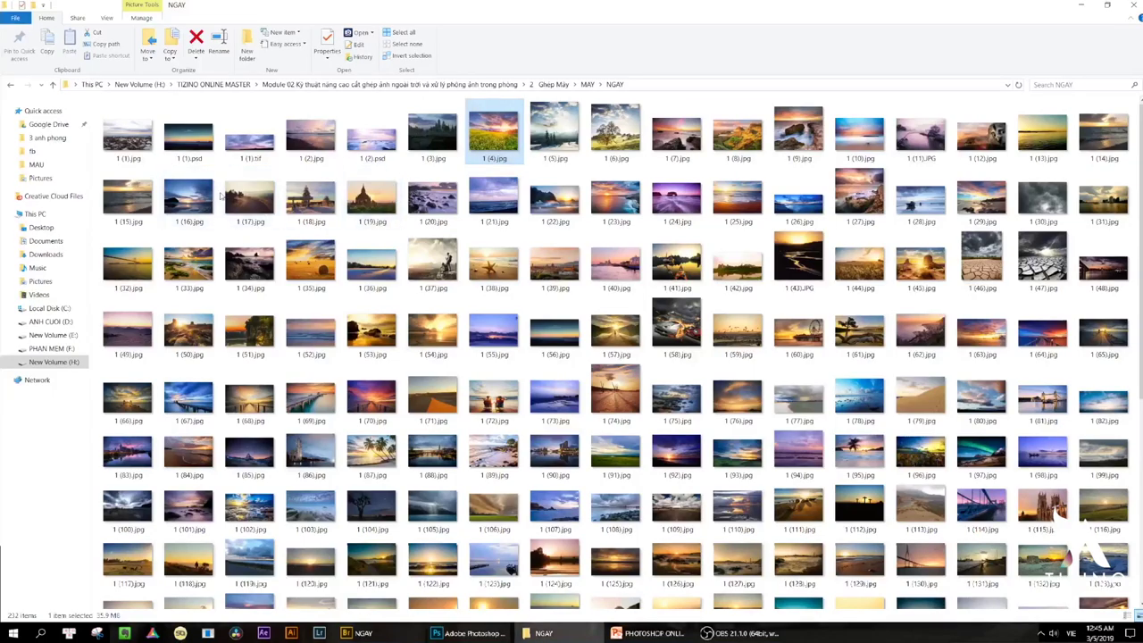
View the night-sky images in the DEM folder and return to the Ghép Mây folder.
key(alt+Up)
double_click(133, 120)
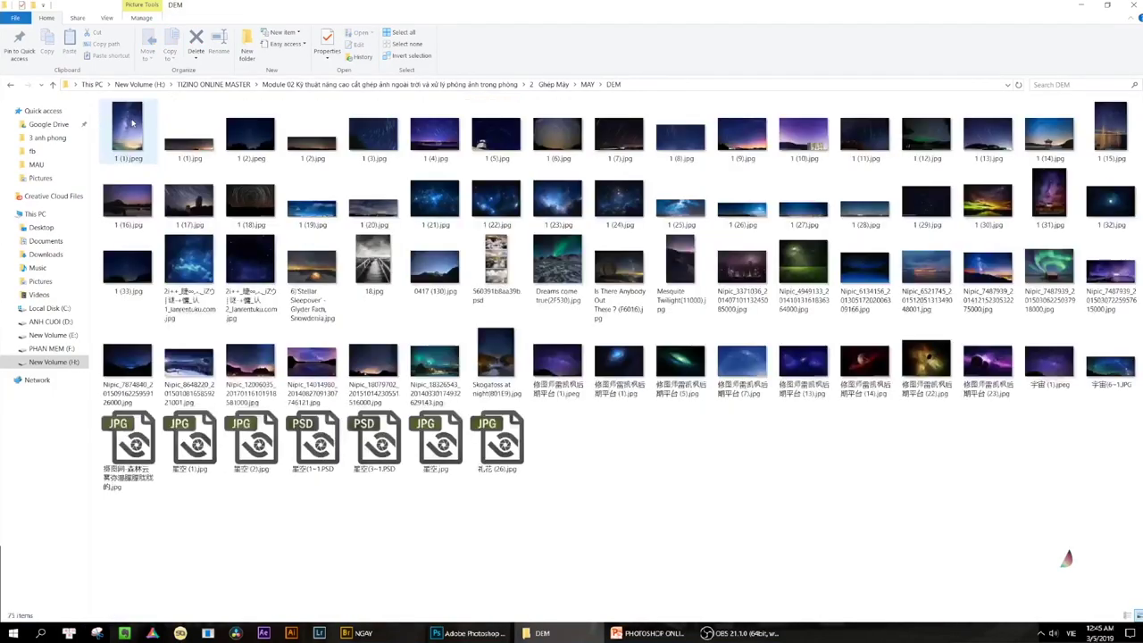
key(alt+Up)
key(alt+Up)
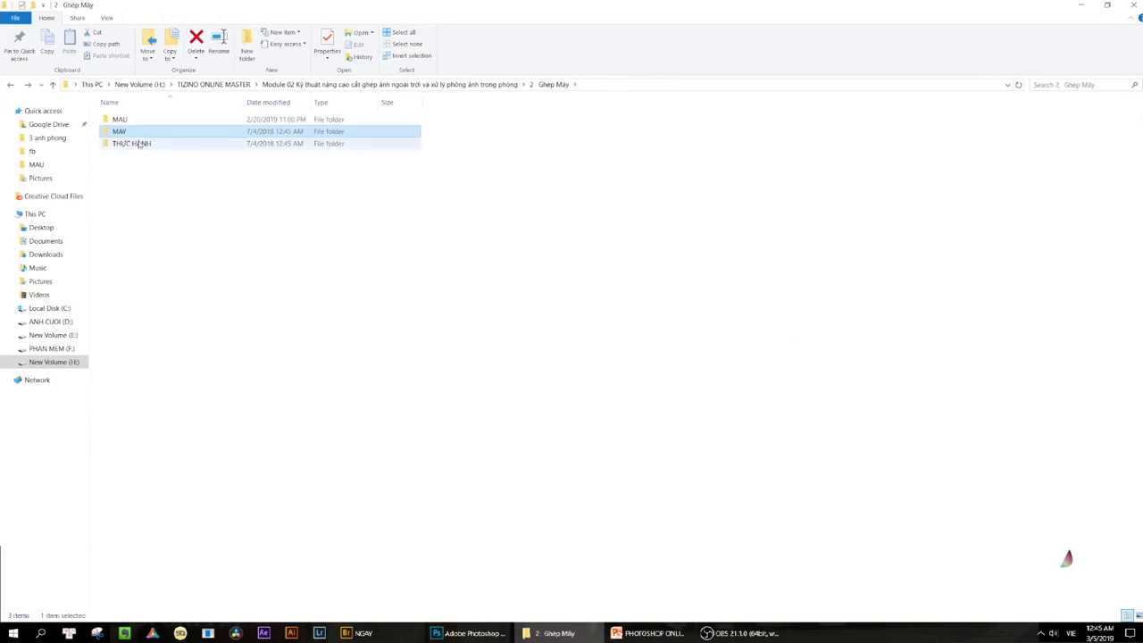
Open the night city photo A7ST4892.jpg from the THỰC HÀNH folder in Photoshop and duplicate its Background layer.
double_click(173, 147)
drag(253, 134, 514, 389)
key(alt+Tab)
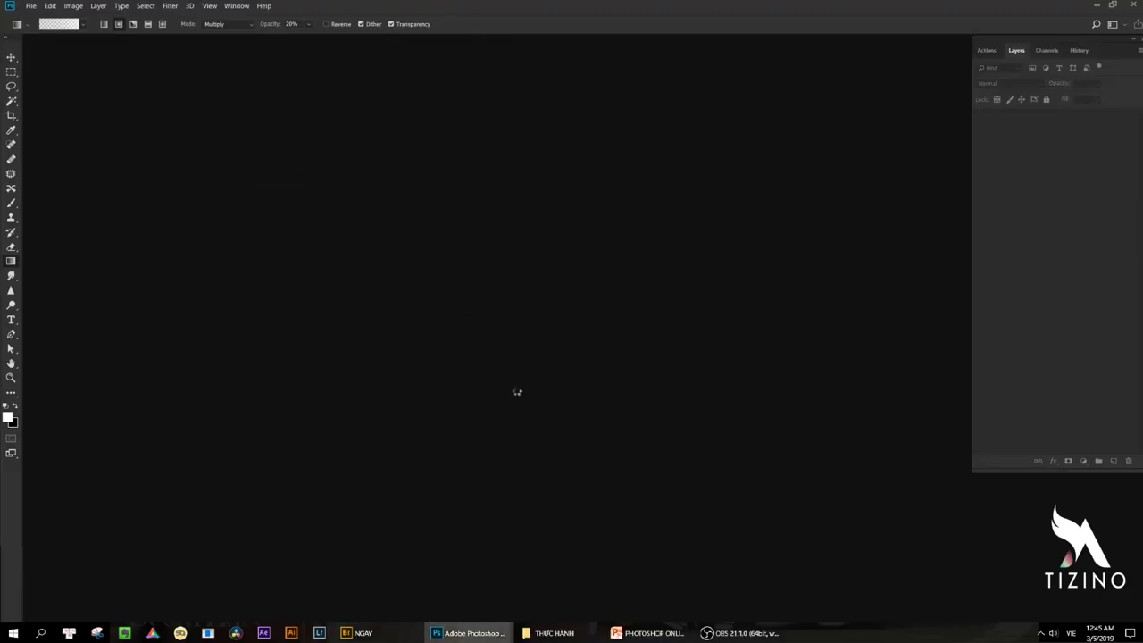
key(Tab)
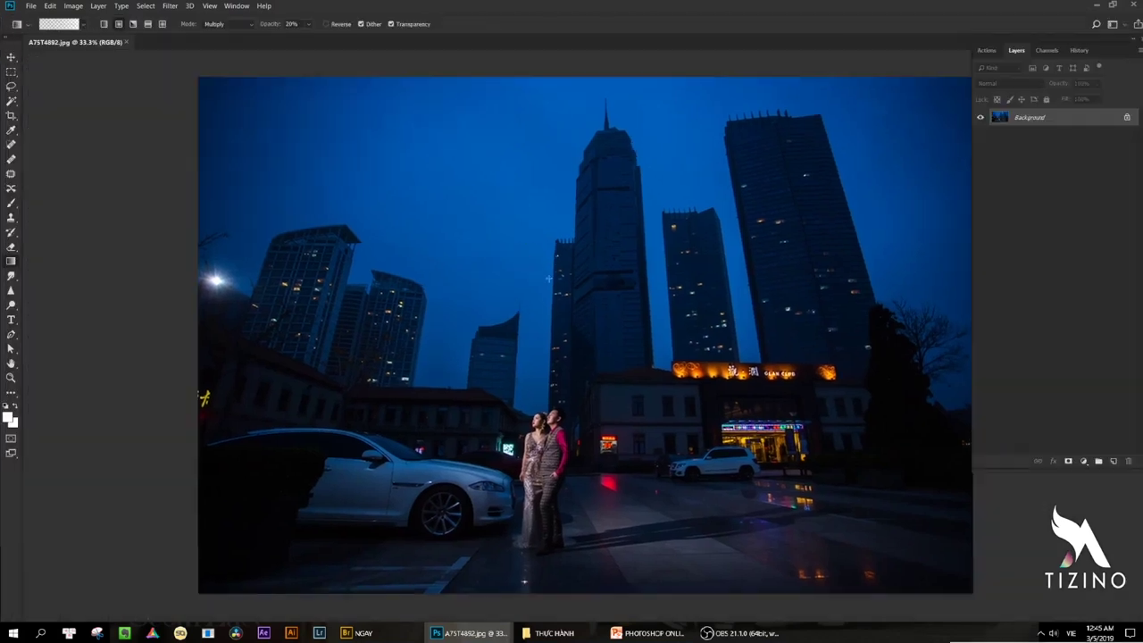
key(f)
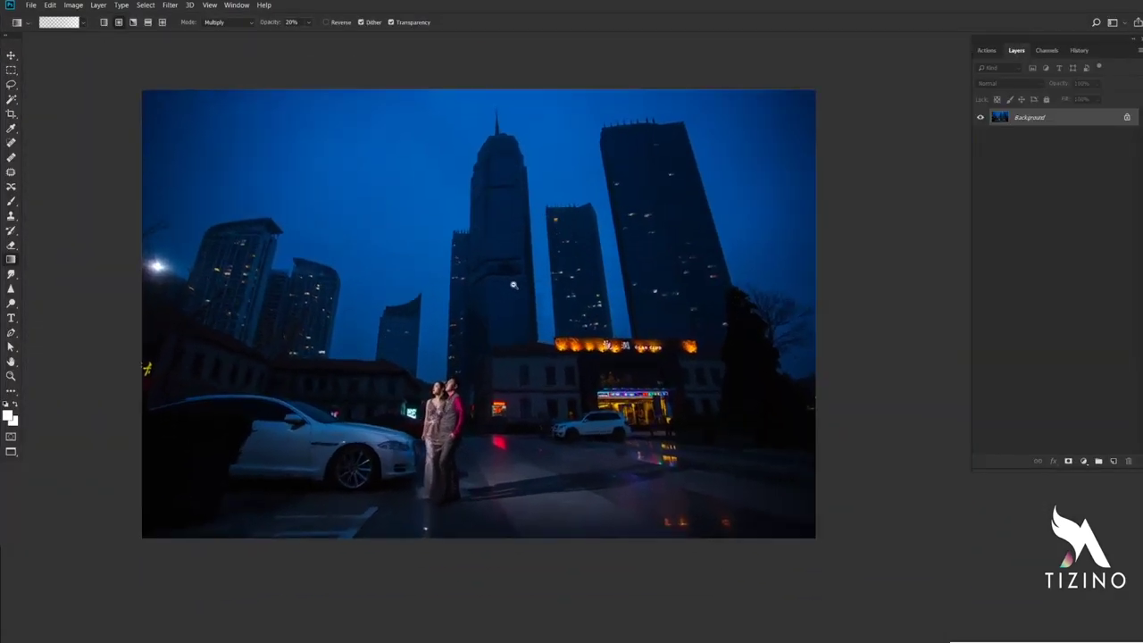
key(ctrl+j)
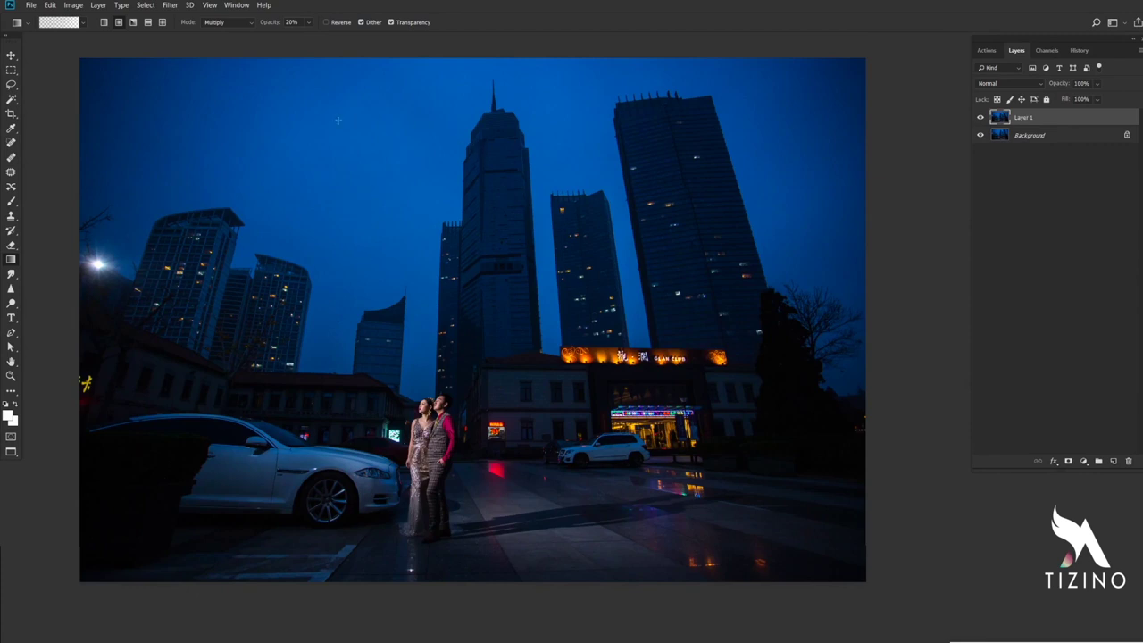
key(l)
drag(348, 144, 393, 228)
mouse_move(500, 184)
mouse_down()
mouse_move(488, 198)
mouse_move(534, 181)
mouse_move(477, 162)
mouse_up()
mouse_move(390, 154)
mouse_down()
mouse_move(463, 137)
mouse_move(425, 133)
mouse_up()
key(ctrl+d)
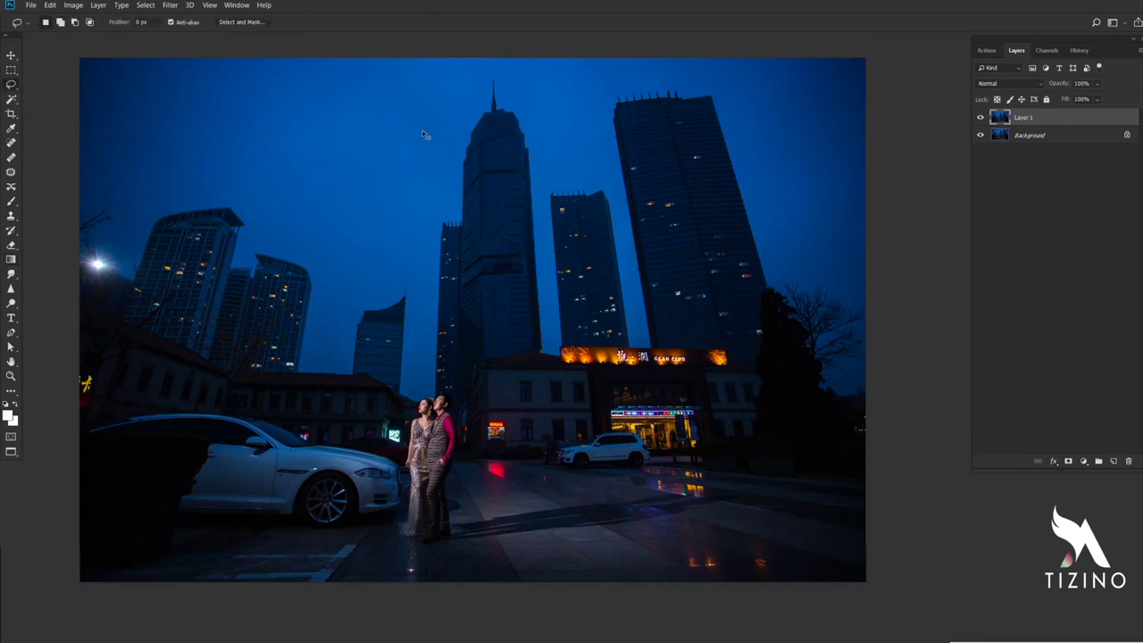
Try to select the blue sky of Layer 1 by sampling it with Color Range, and clear the selection.
key(alt+s)
key(c)
click(402, 162)
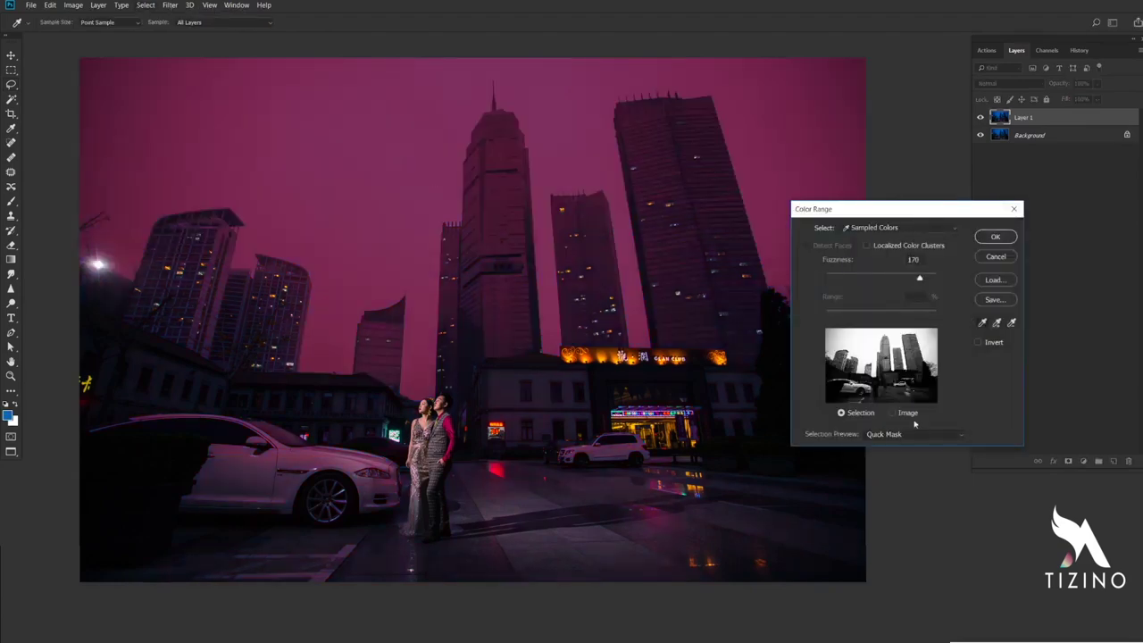
key(Return)
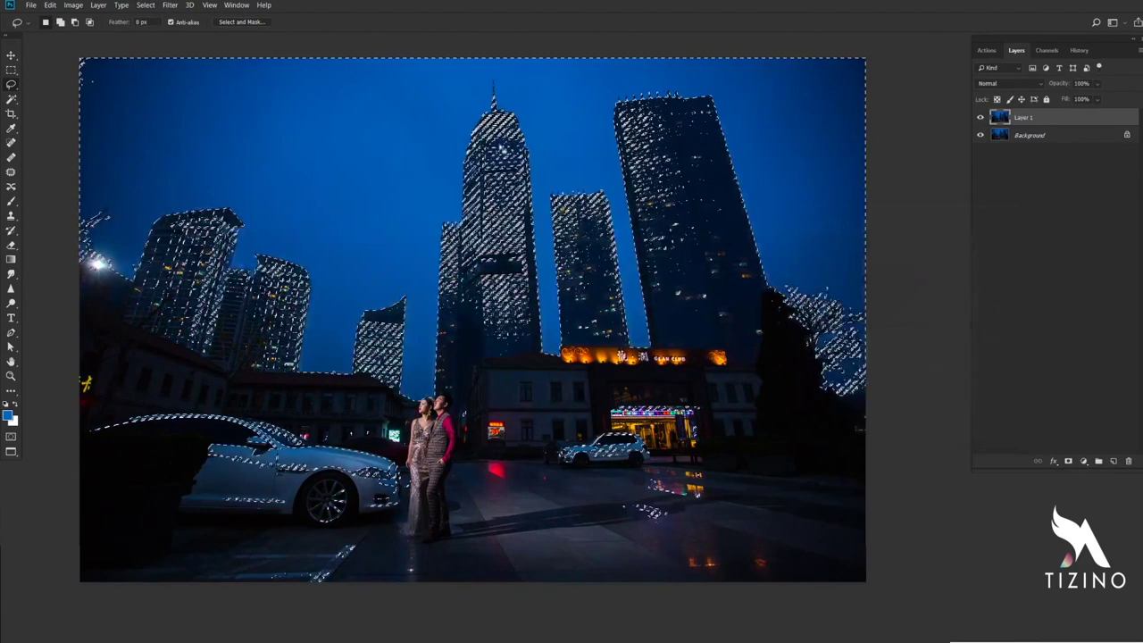
key(ctrl+d)
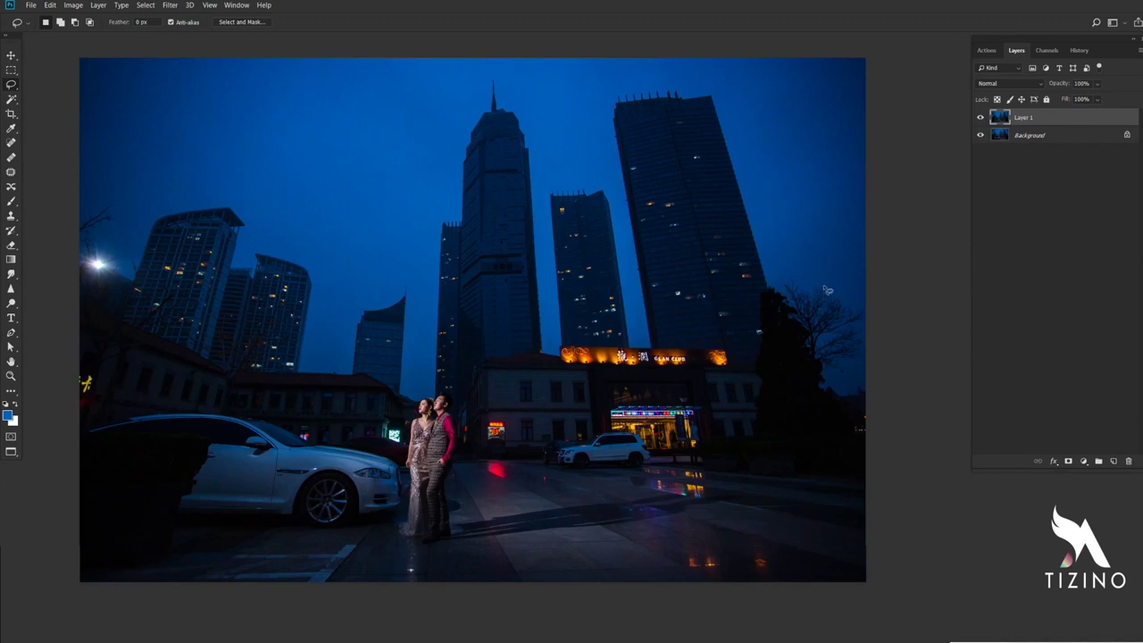
Open the Camera Raw Filter on Layer 1 and set Highlights, Whites and Temperature to +100.
mouse_move(825, 286)
mouse_down()
mouse_move(791, 308)
mouse_move(838, 391)
mouse_move(882, 346)
mouse_move(836, 267)
mouse_move(801, 323)
mouse_up()
click(313, 192)
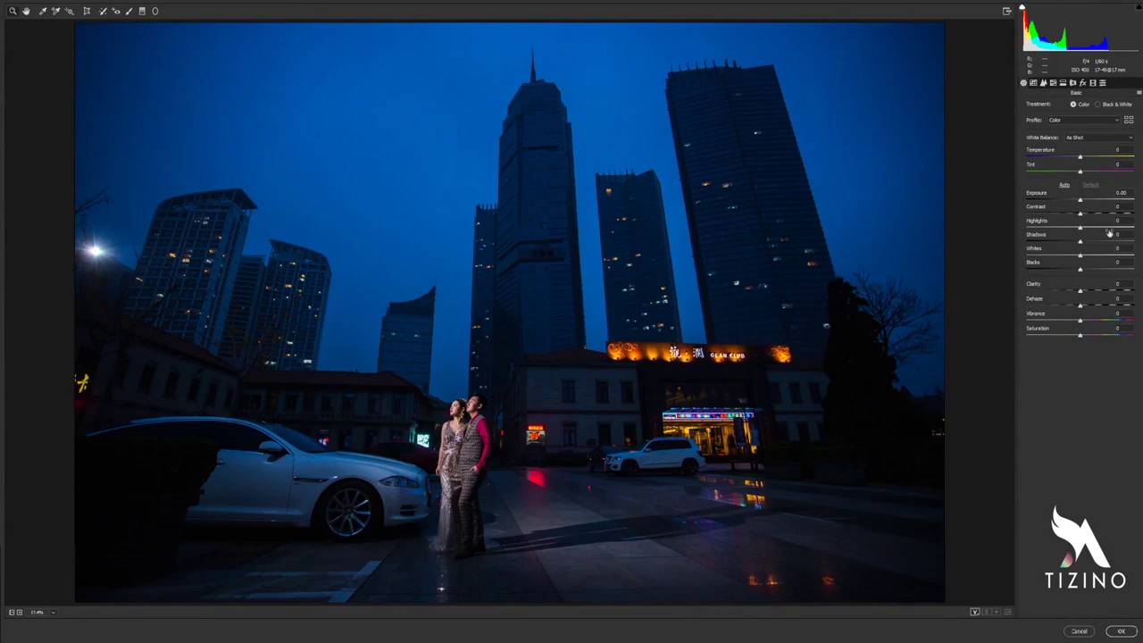
drag(1081, 228, 1136, 229)
drag(1080, 256, 1137, 257)
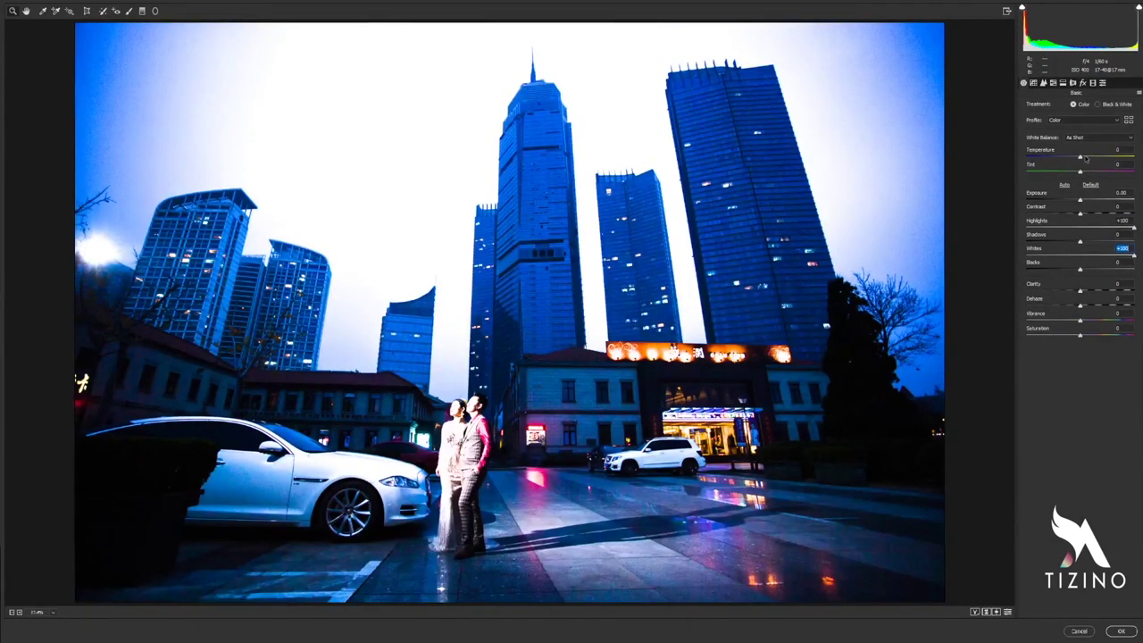
drag(1083, 158, 1136, 158)
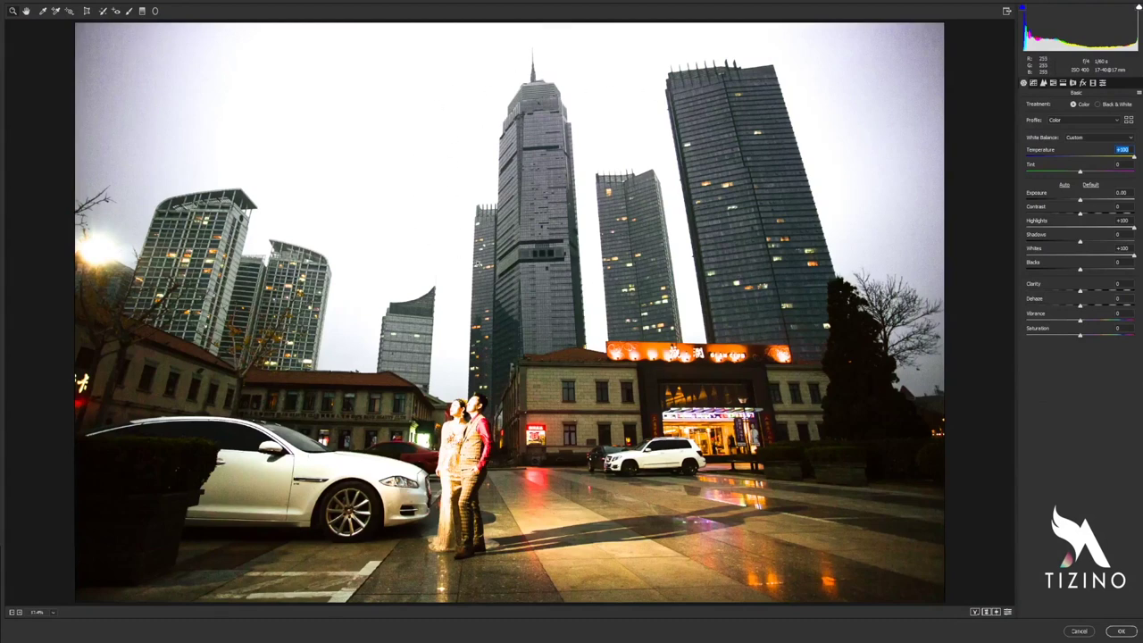
Set Shadows to -100 and Blacks to -48, and lower the Exposure slightly.
drag(1081, 242, 1011, 275)
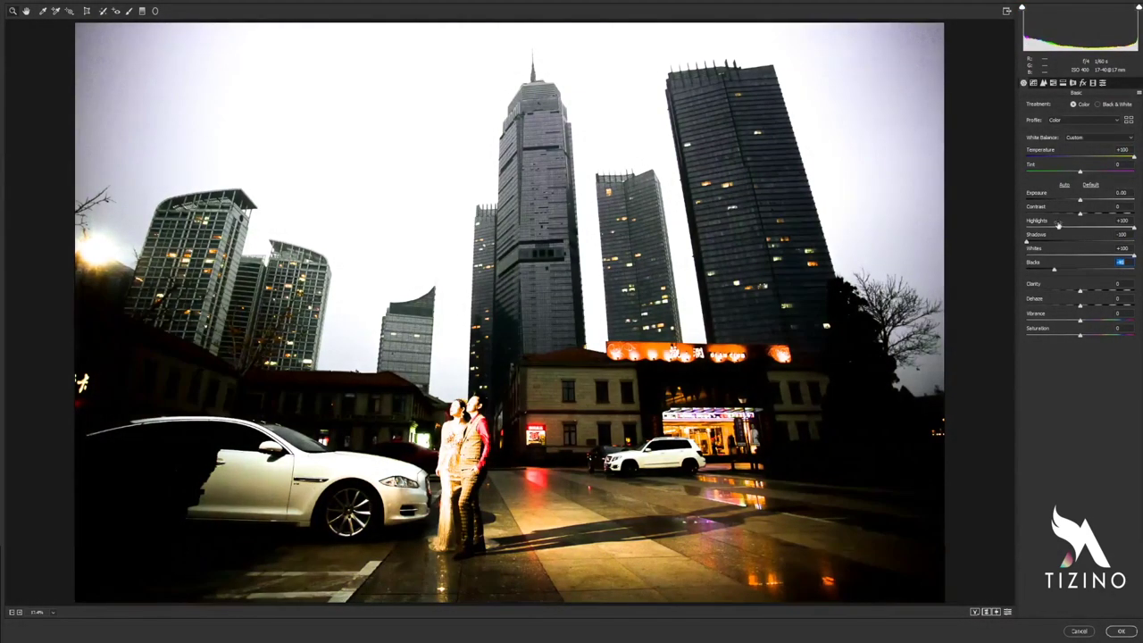
mouse_move(1081, 201)
mouse_down()
mouse_move(1062, 201)
mouse_move(1074, 201)
mouse_up()
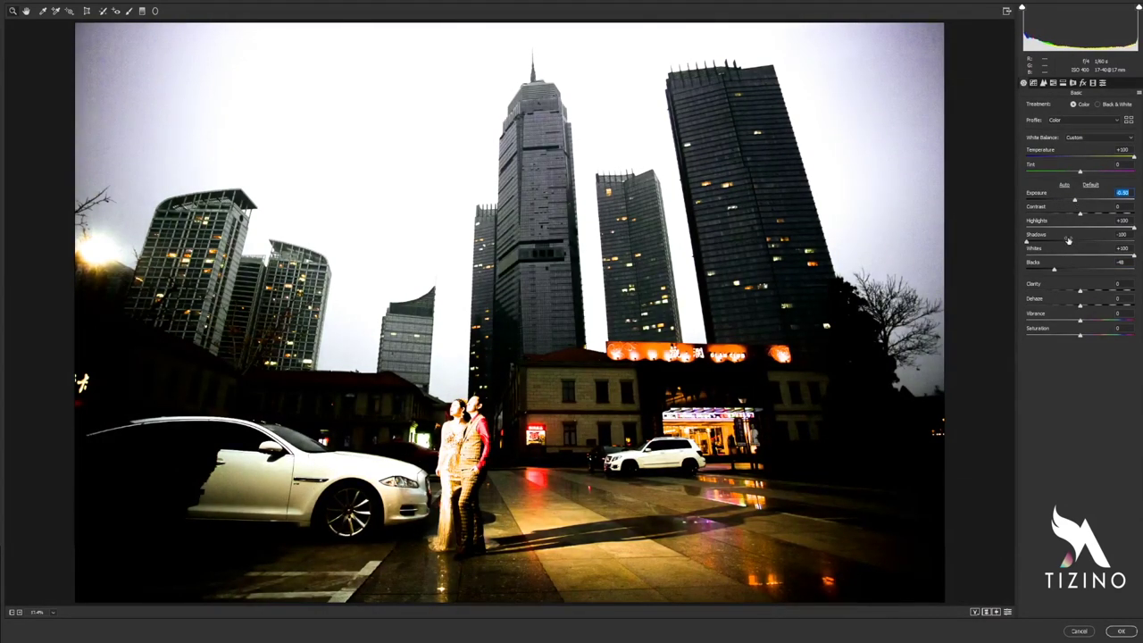
Shape the Tone Curve into a steep S, lifting the highlights and lowering the shadows, and apply the Camera Raw Filter to Layer 1.
click(1033, 83)
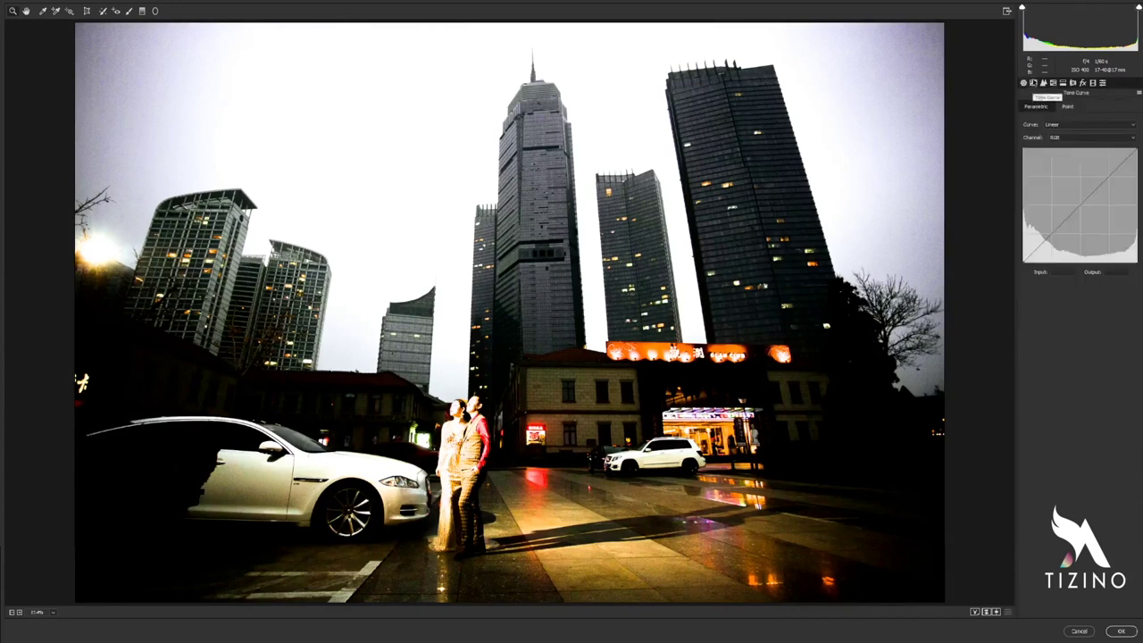
click(1101, 174)
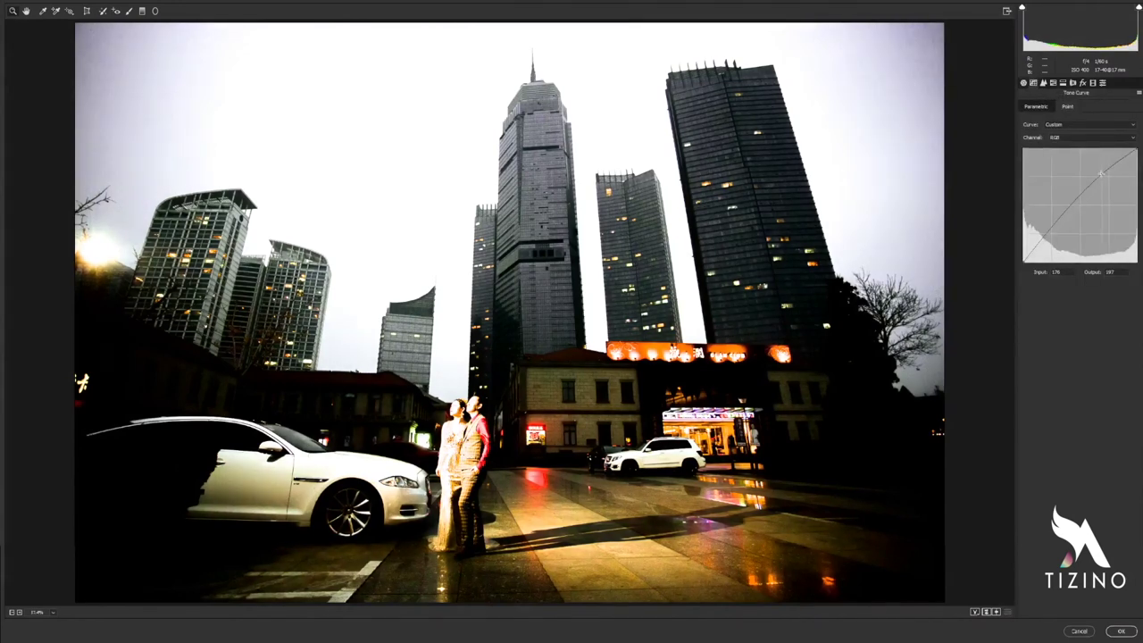
click(1054, 240)
drag(1054, 241, 1053, 242)
drag(1103, 174, 1094, 172)
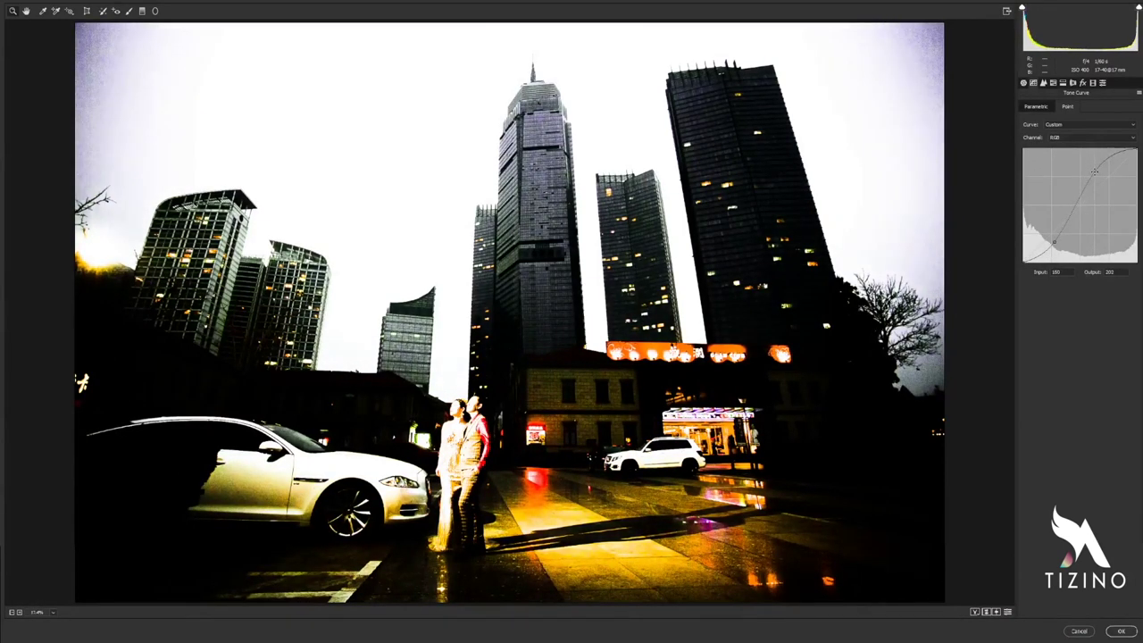
drag(1054, 242, 1054, 245)
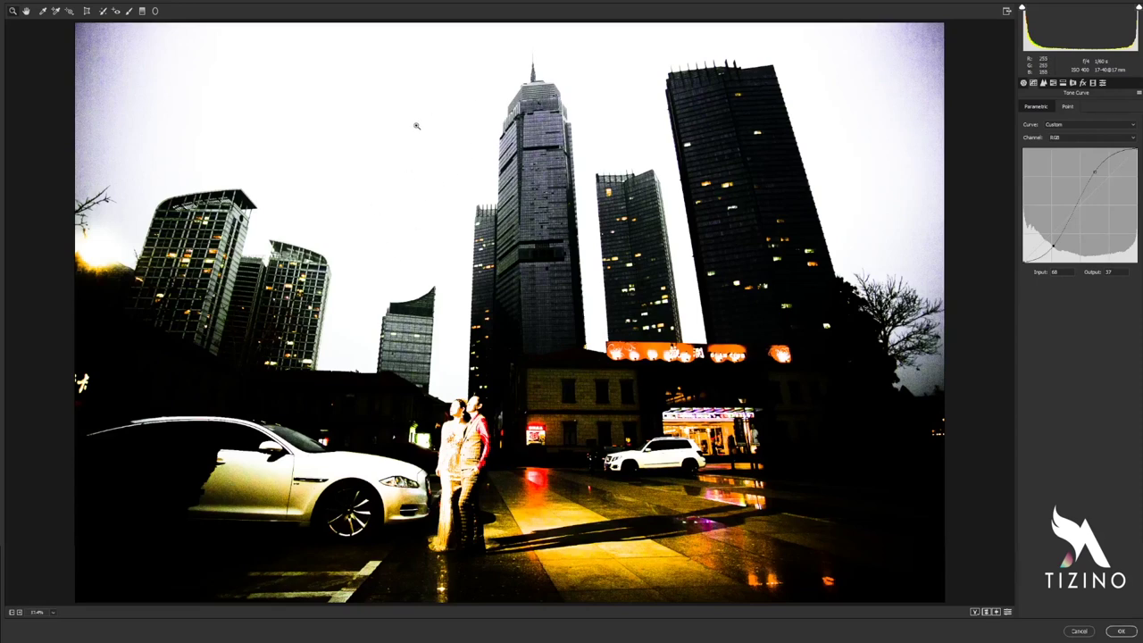
click(1121, 631)
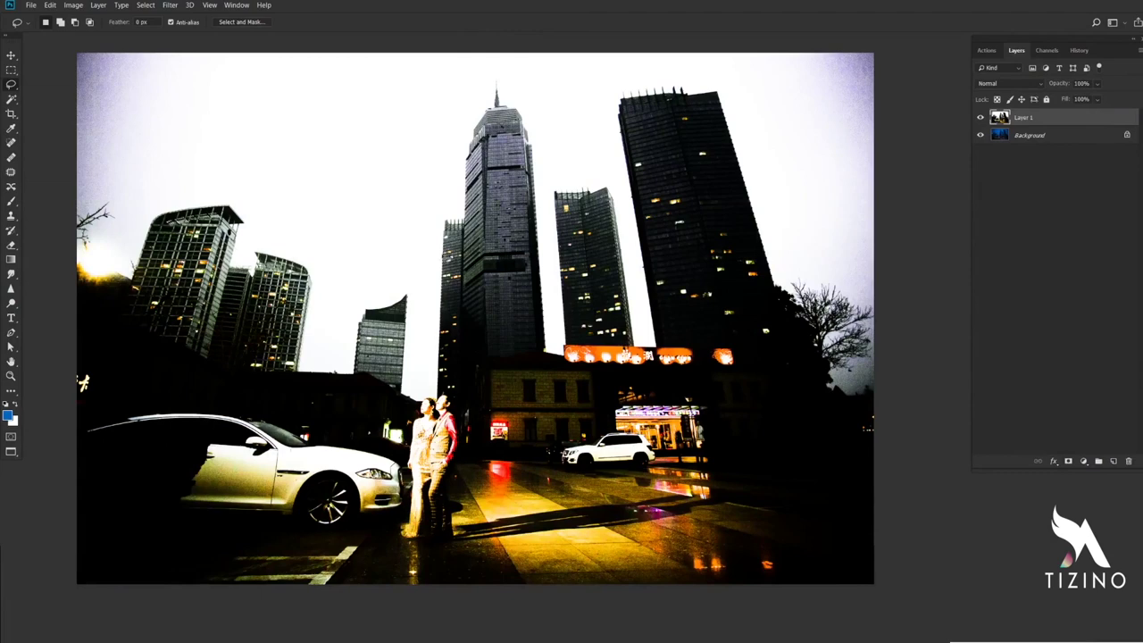
Select the white sky of Layer 1 by sampling it with Color Range at a Fuzziness of 112.
click(145, 6)
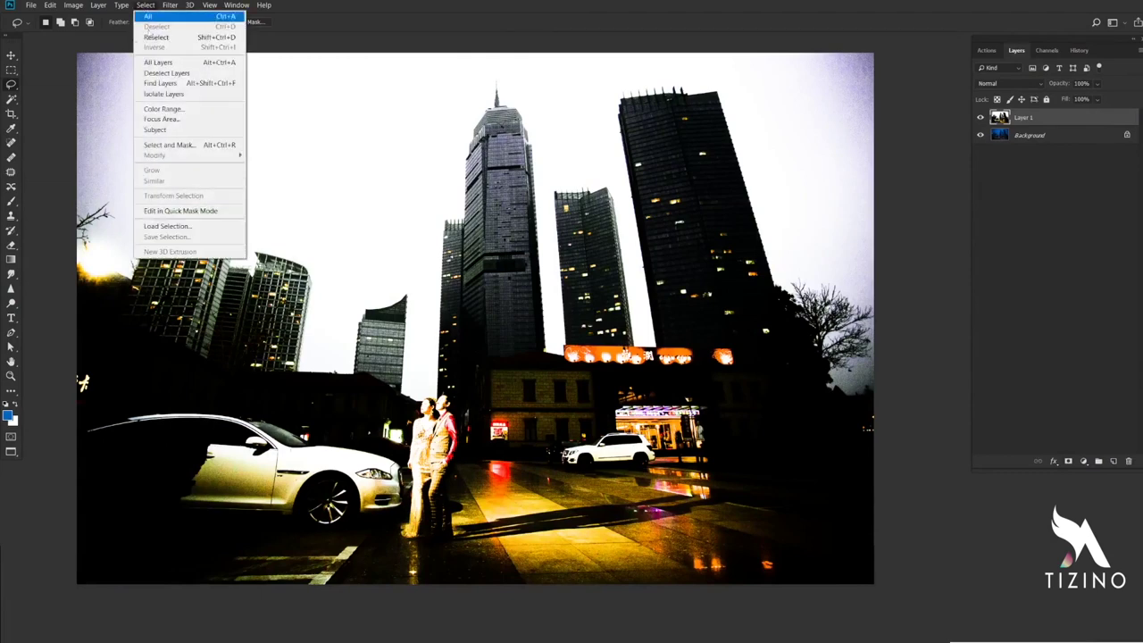
click(165, 110)
click(410, 250)
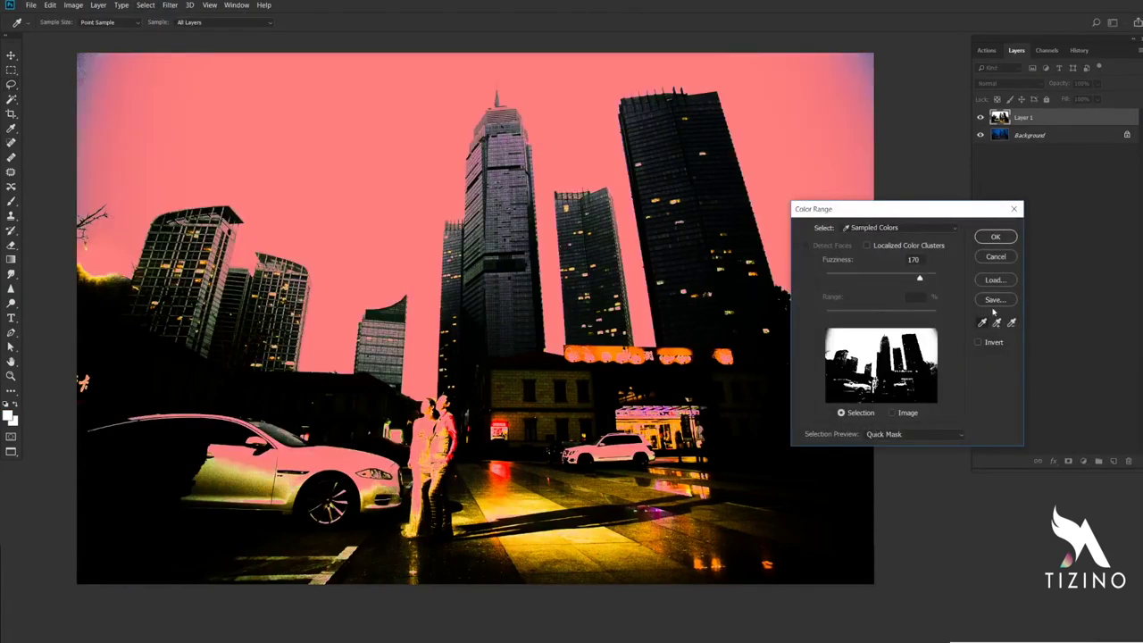
drag(923, 281, 889, 288)
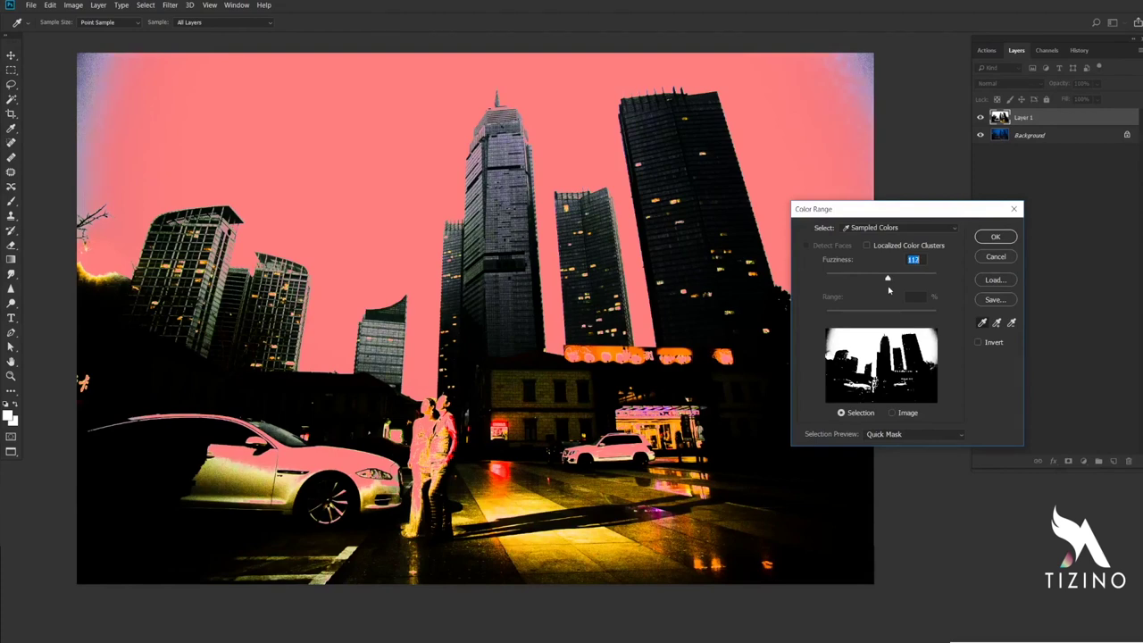
click(995, 238)
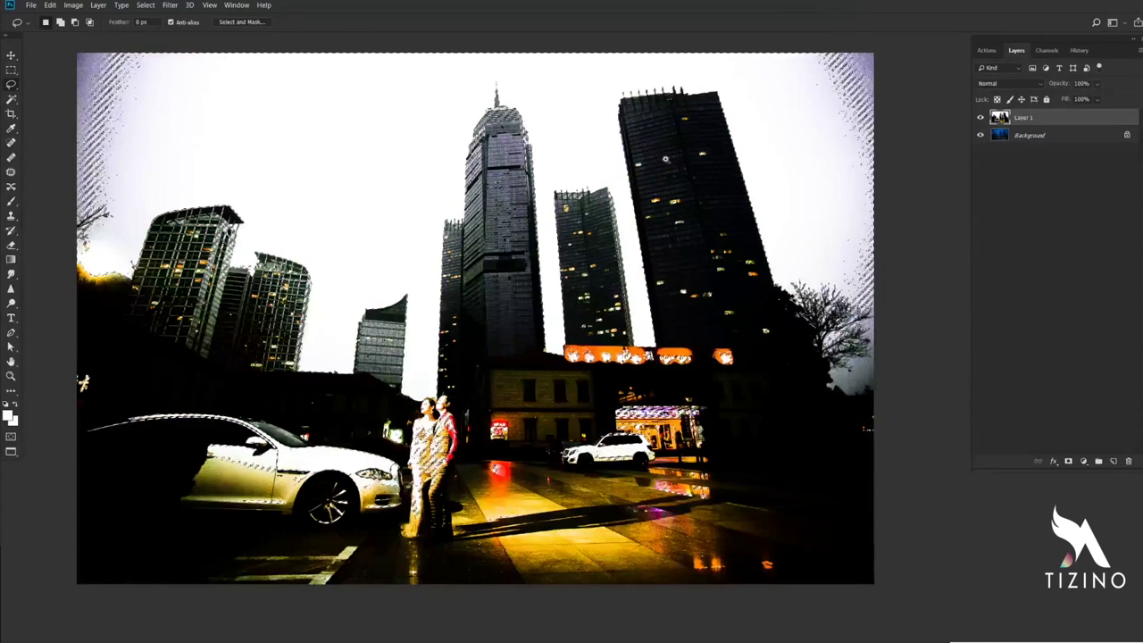
Copy the selected sky area from the Background layer to a new layer.
drag(596, 122, 648, 191)
mouse_move(695, 251)
mouse_down()
mouse_move(497, 234)
mouse_move(970, 288)
mouse_up()
drag(308, 303, 692, 259)
mouse_move(366, 269)
mouse_down()
mouse_move(713, 270)
mouse_move(706, 283)
mouse_up()
drag(774, 329, 398, 262)
mouse_move(676, 227)
mouse_down()
mouse_move(619, 245)
mouse_move(687, 229)
mouse_move(663, 250)
mouse_up()
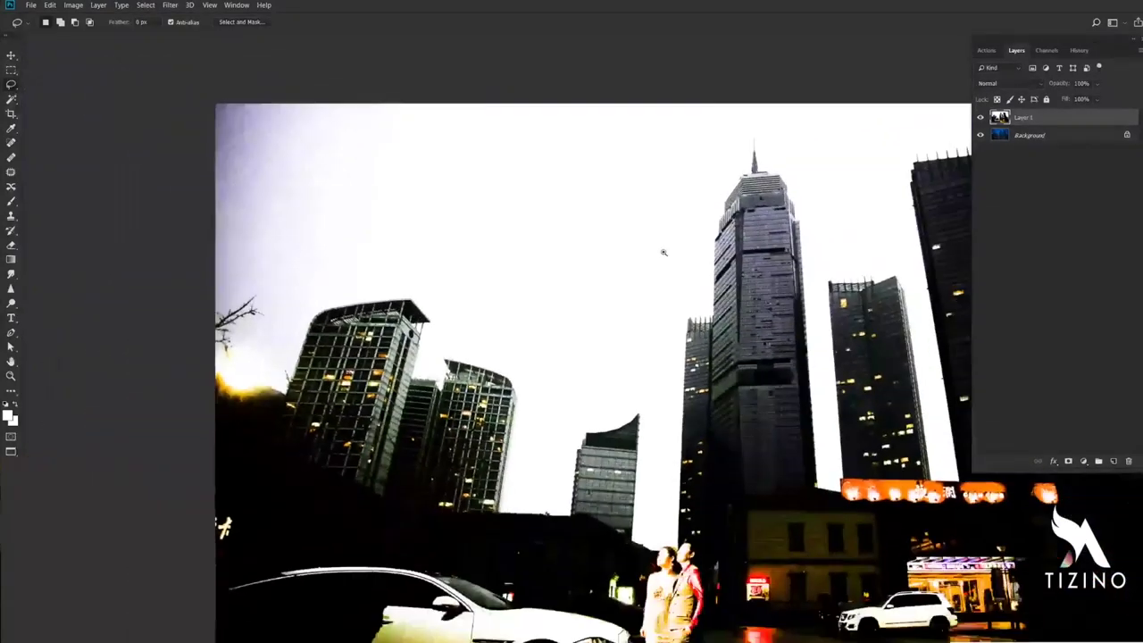
drag(779, 308, 653, 285)
drag(671, 246, 689, 248)
click(1047, 138)
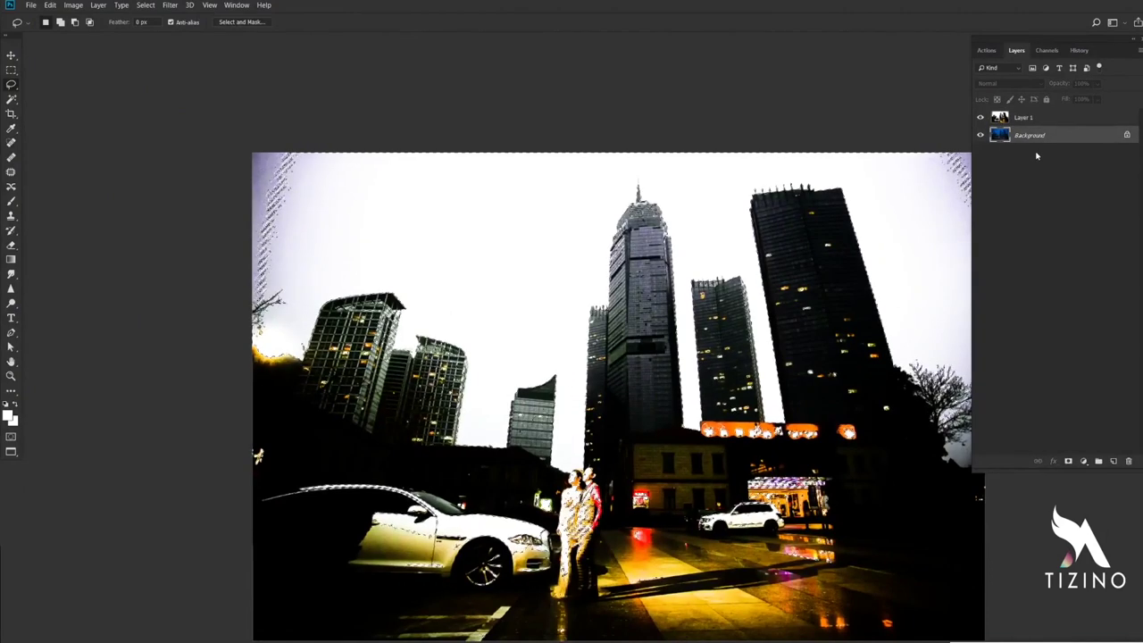
drag(751, 304, 572, 310)
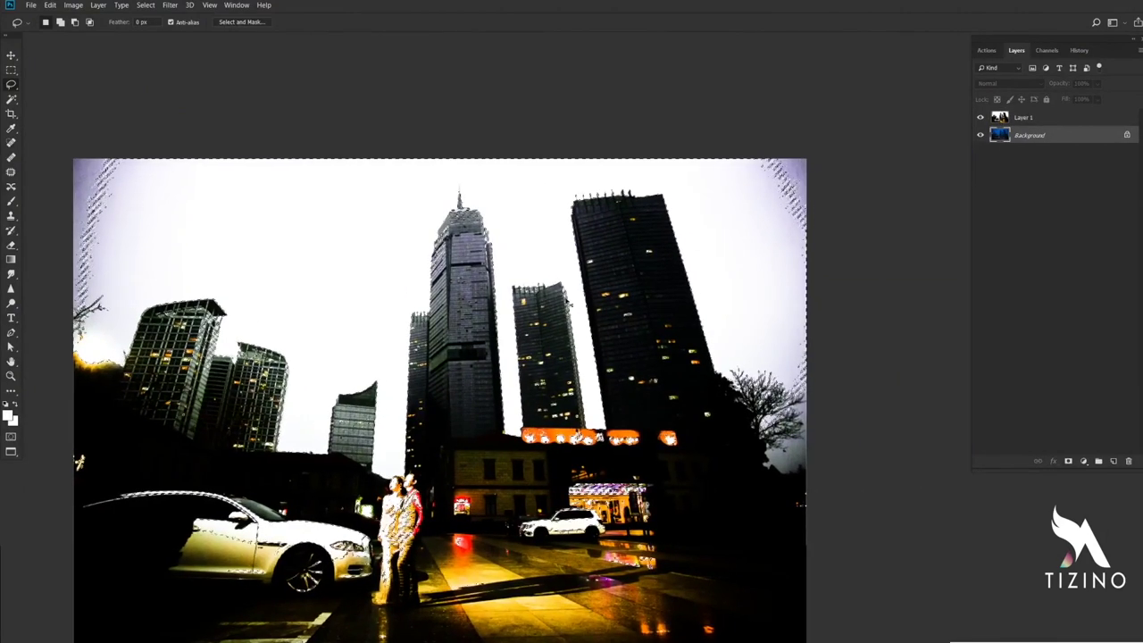
key(ctrl+j)
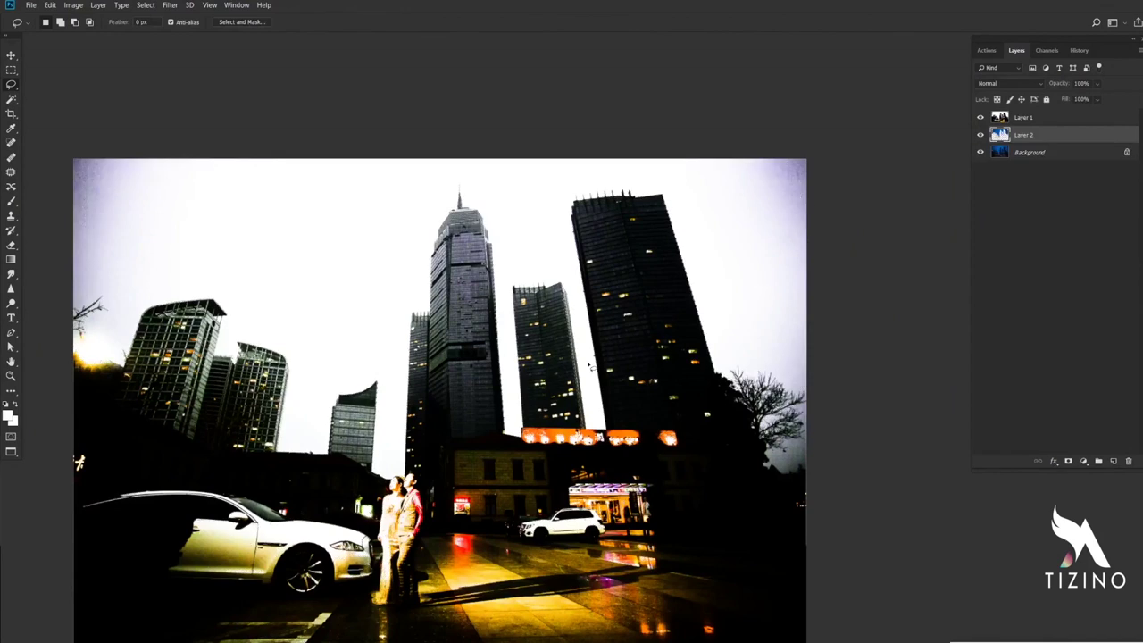
Brighten Layer 1 strongly with a steeply raised RGB curve in Curves, with no selection active.
click(1039, 122)
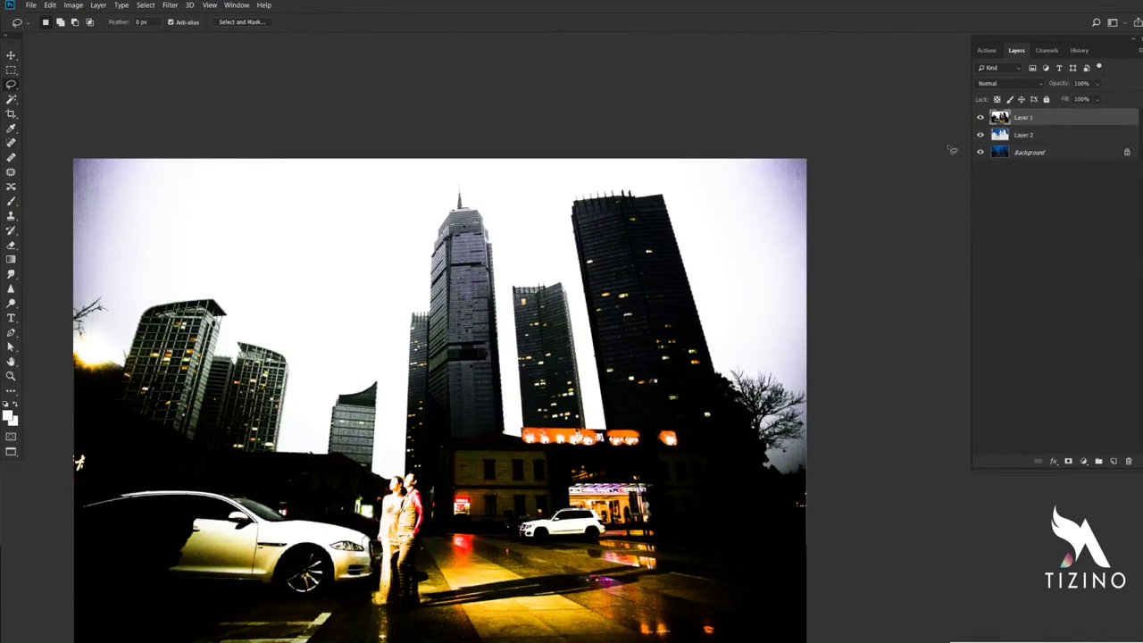
drag(821, 471, 824, 470)
ctrl+click(1006, 137)
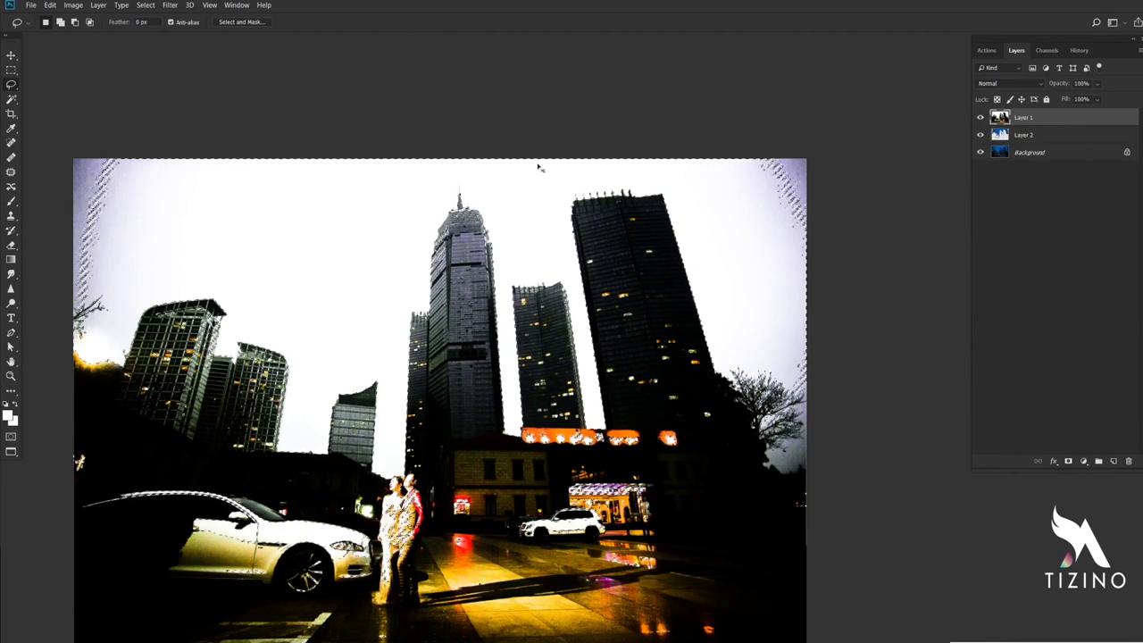
key(ctrl+d)
key(ctrl+m)
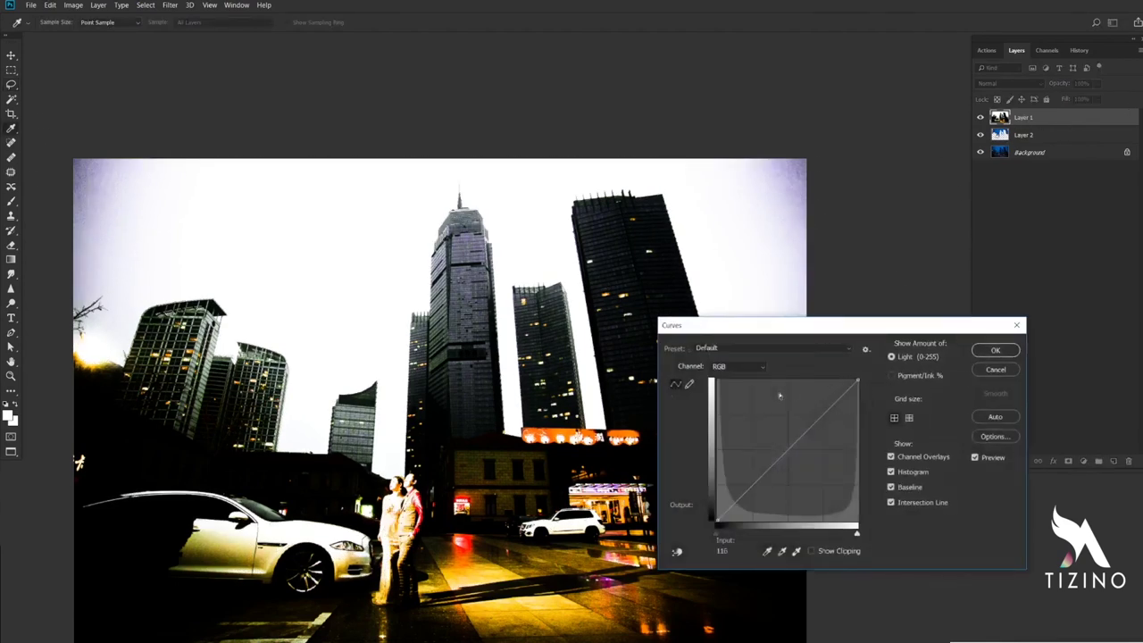
drag(785, 322, 436, 365)
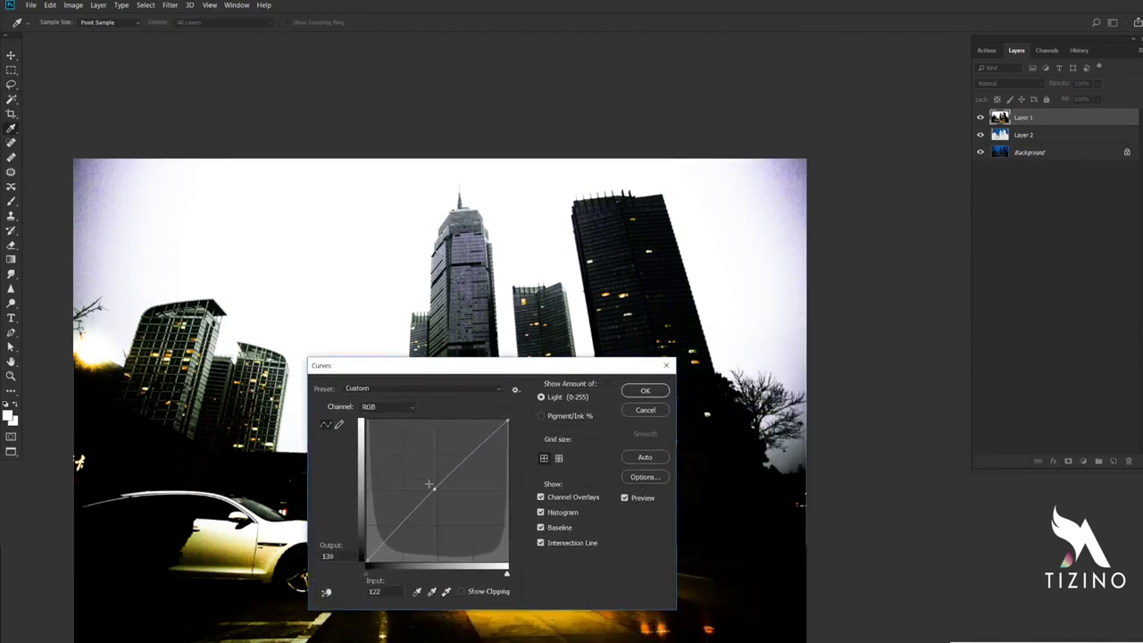
drag(413, 505, 389, 453)
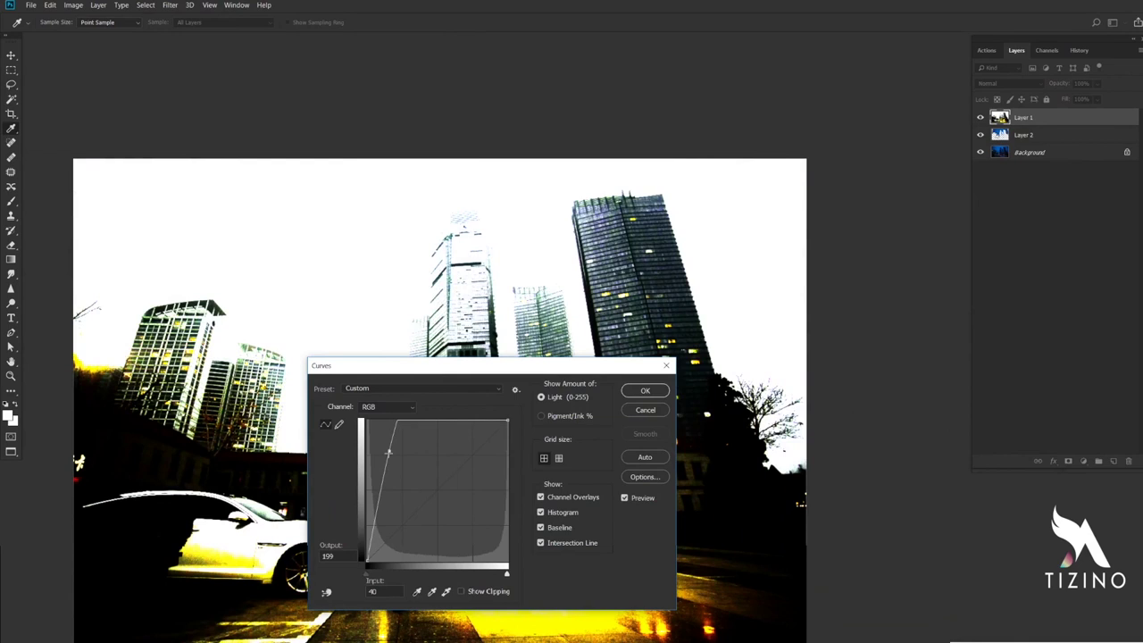
key(Return)
Select the brightened sky of Layer 1 with Color Range, and subtract everything below the skyline with the Lasso tool.
key(l)
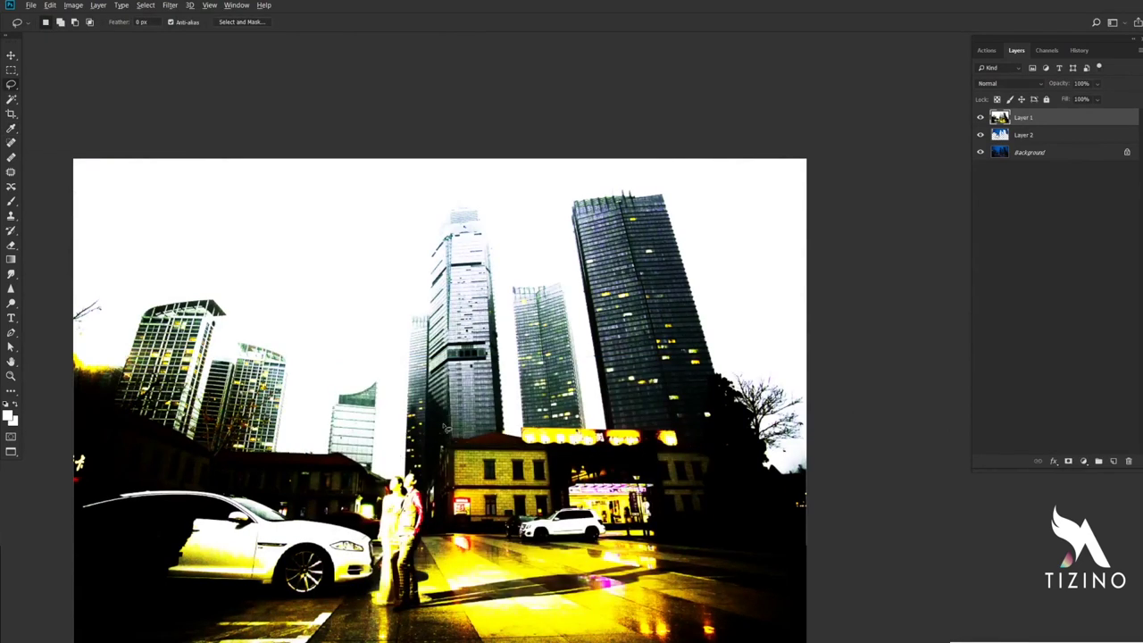
click(144, 4)
click(157, 107)
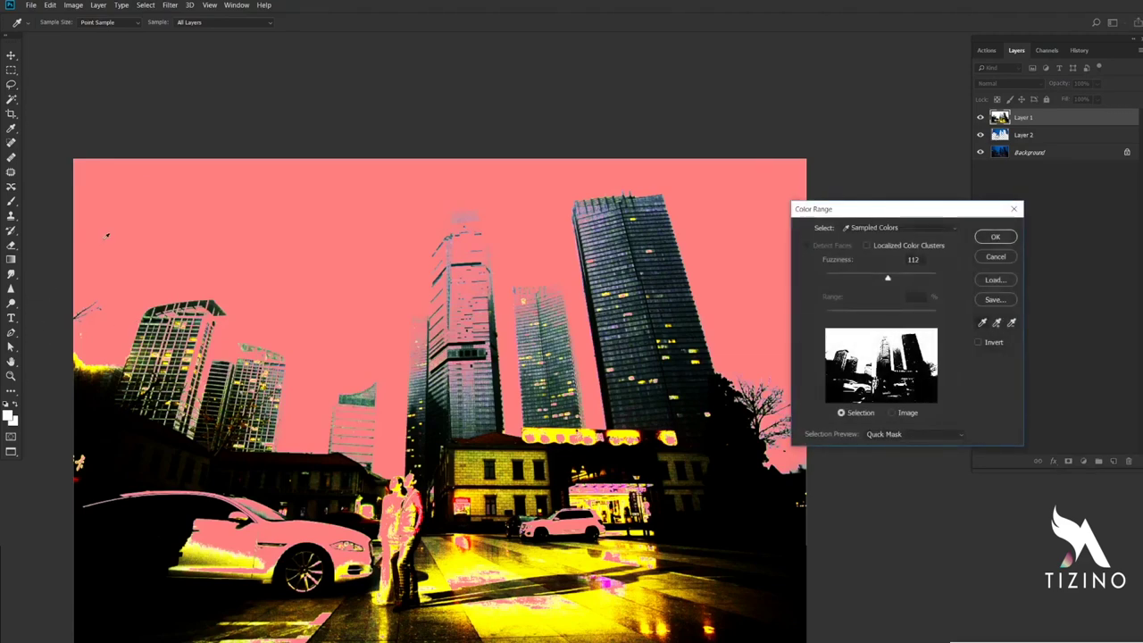
key(Return)
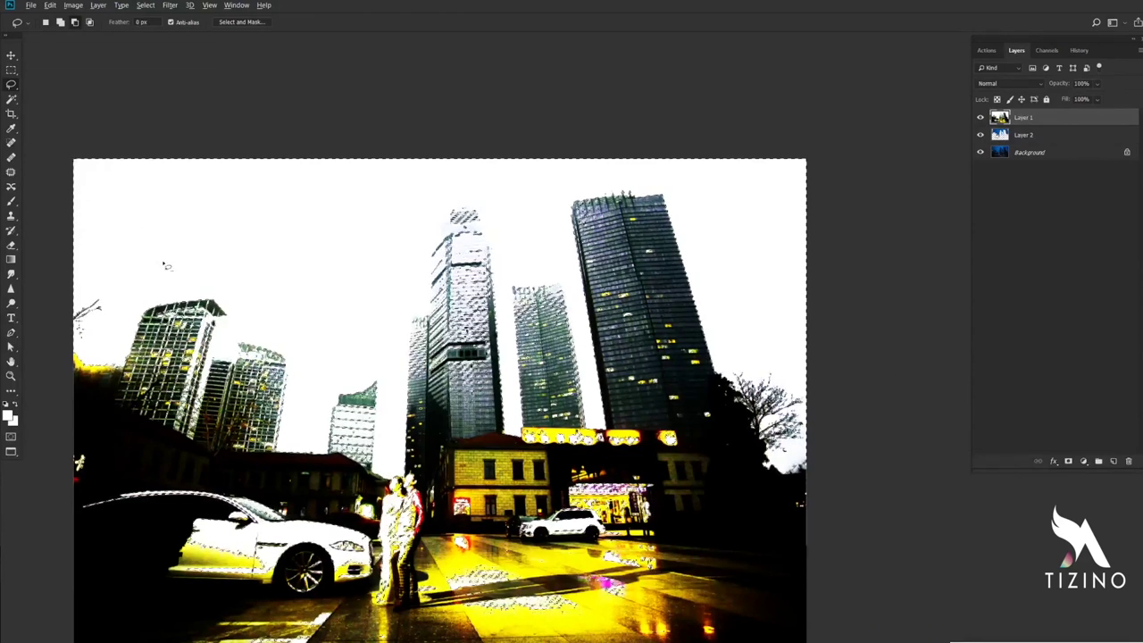
mouse_move(248, 286)
mouse_down()
mouse_move(144, 306)
mouse_move(112, 404)
mouse_move(114, 573)
mouse_move(149, 639)
mouse_move(699, 637)
mouse_move(764, 530)
mouse_move(725, 447)
mouse_move(659, 217)
mouse_move(631, 191)
mouse_move(432, 207)
mouse_move(363, 264)
mouse_move(193, 292)
mouse_up()
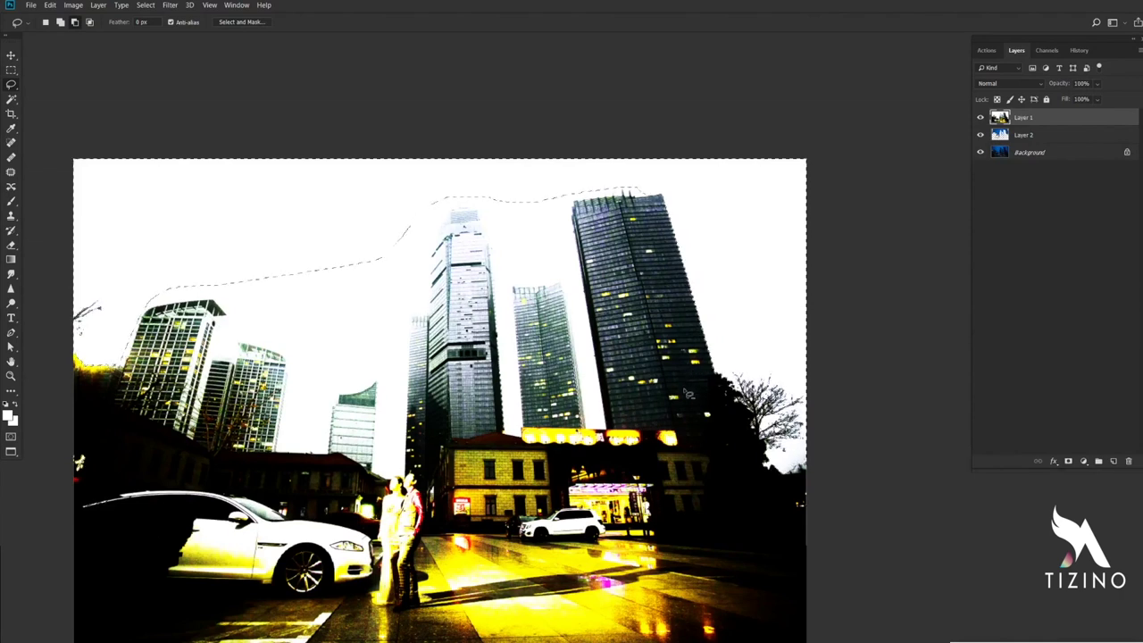
mouse_move(653, 365)
mouse_down()
mouse_move(311, 449)
mouse_move(357, 392)
mouse_up()
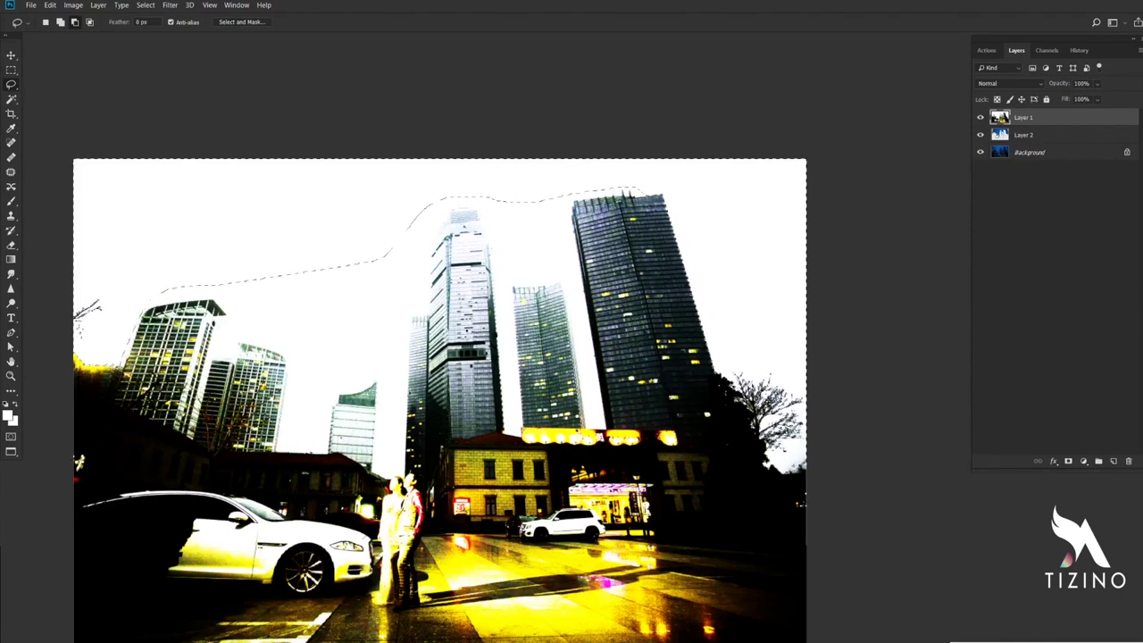
Copy the selected upper sky from the Background to a new layer, and delete the high-contrast Layer 1.
click(1041, 151)
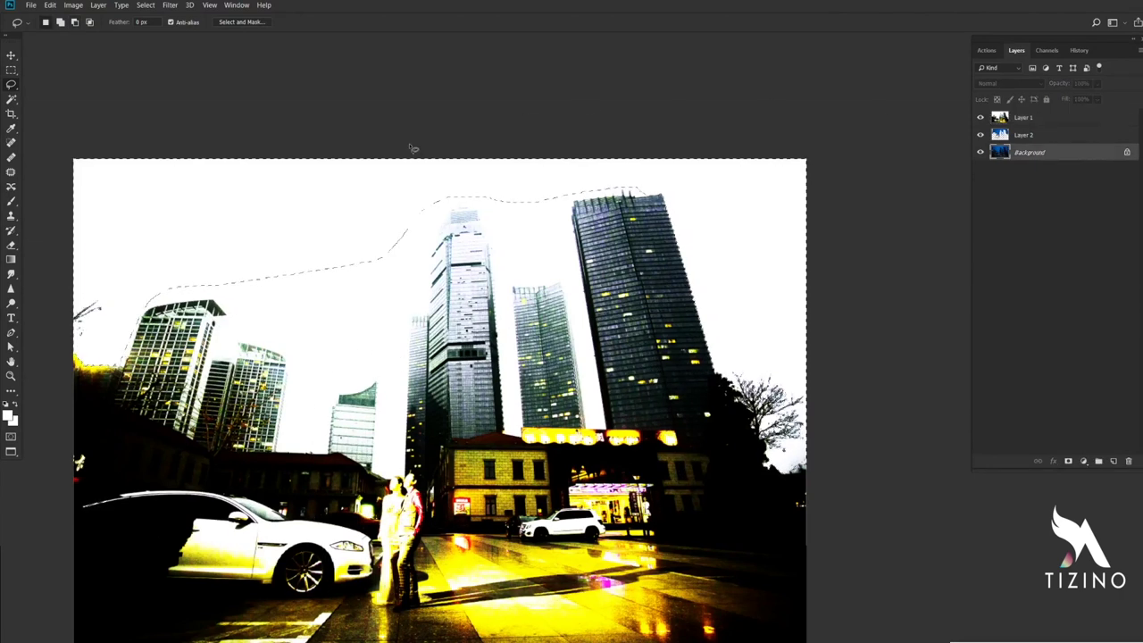
key(ctrl+j)
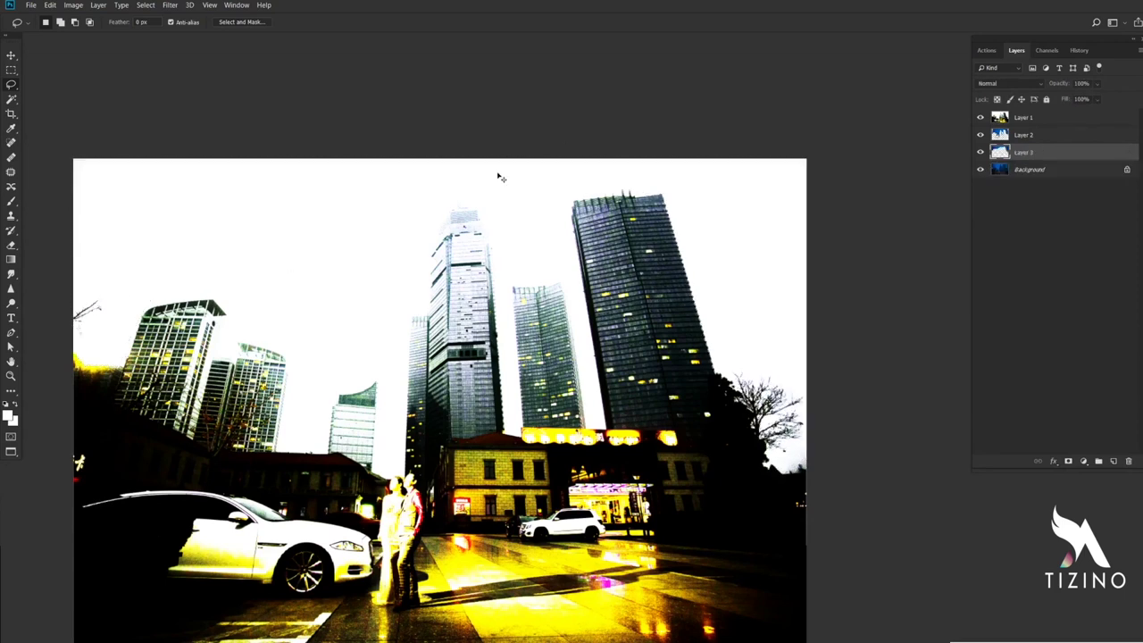
click(1040, 120)
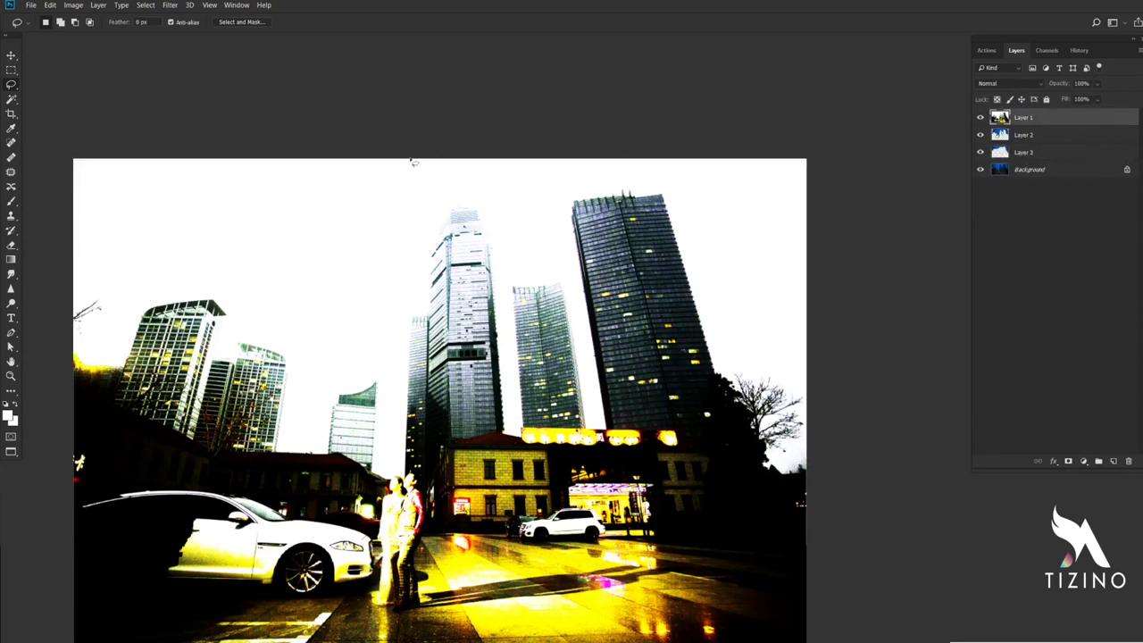
click(1130, 460)
key(Return)
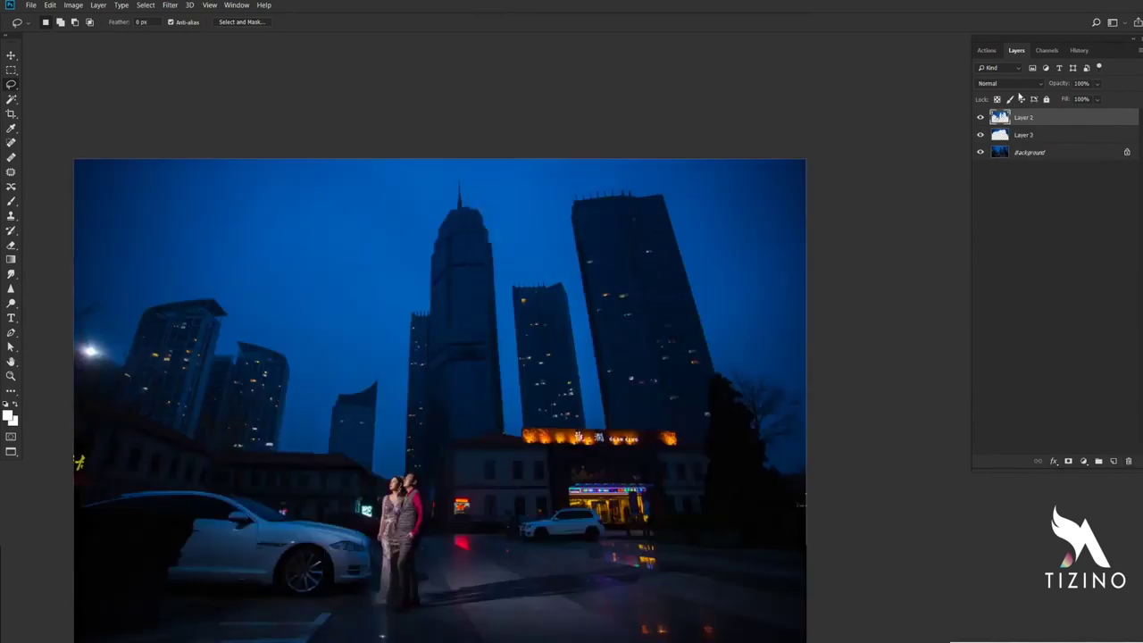
Merge Layer 2 and Layer 3 into one sky layer, and load its outline as a selection.
click(1041, 133)
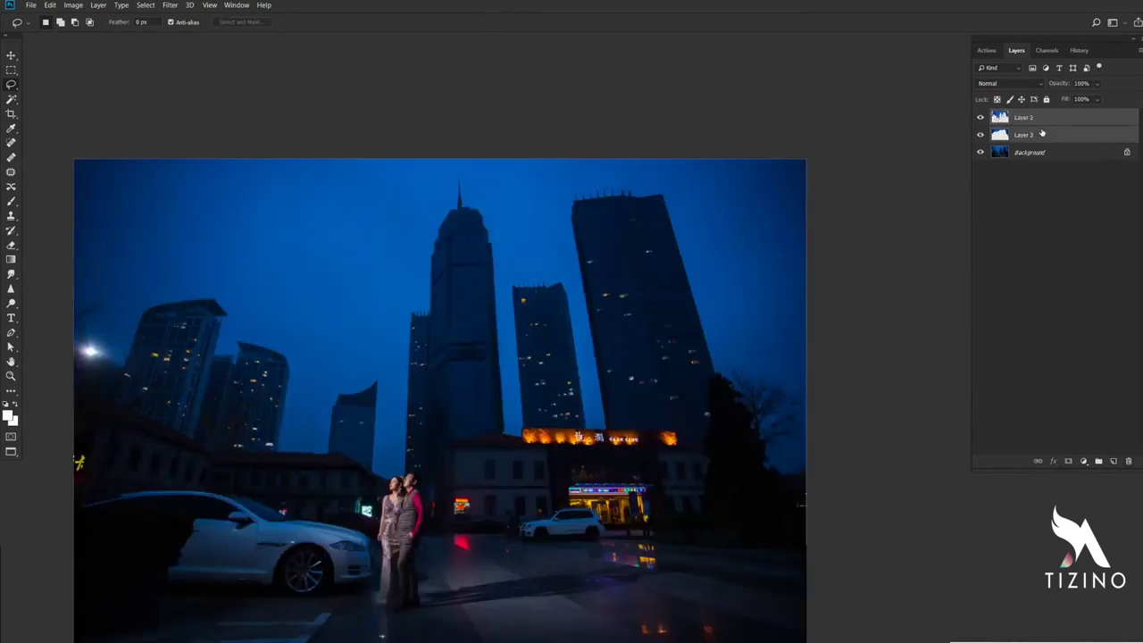
key(Delete)
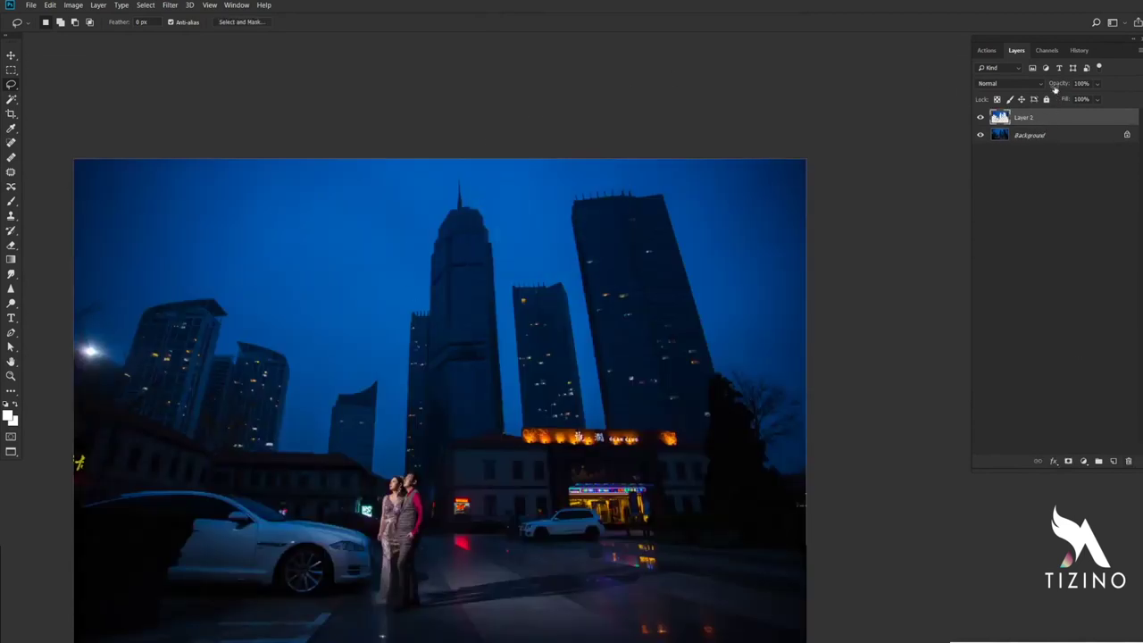
ctrl+click(1000, 119)
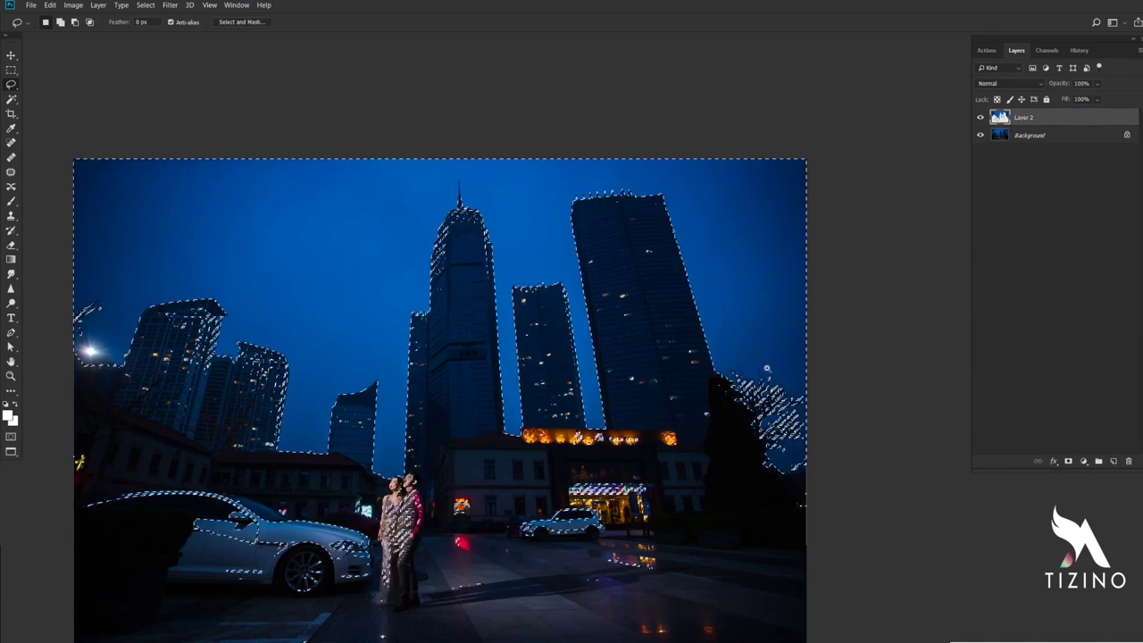
Examine the sky selection's edges closely around the bare tree branches and the building rooftops.
drag(767, 368, 816, 423)
drag(773, 487, 734, 277)
scroll(732, 275, up, 3)
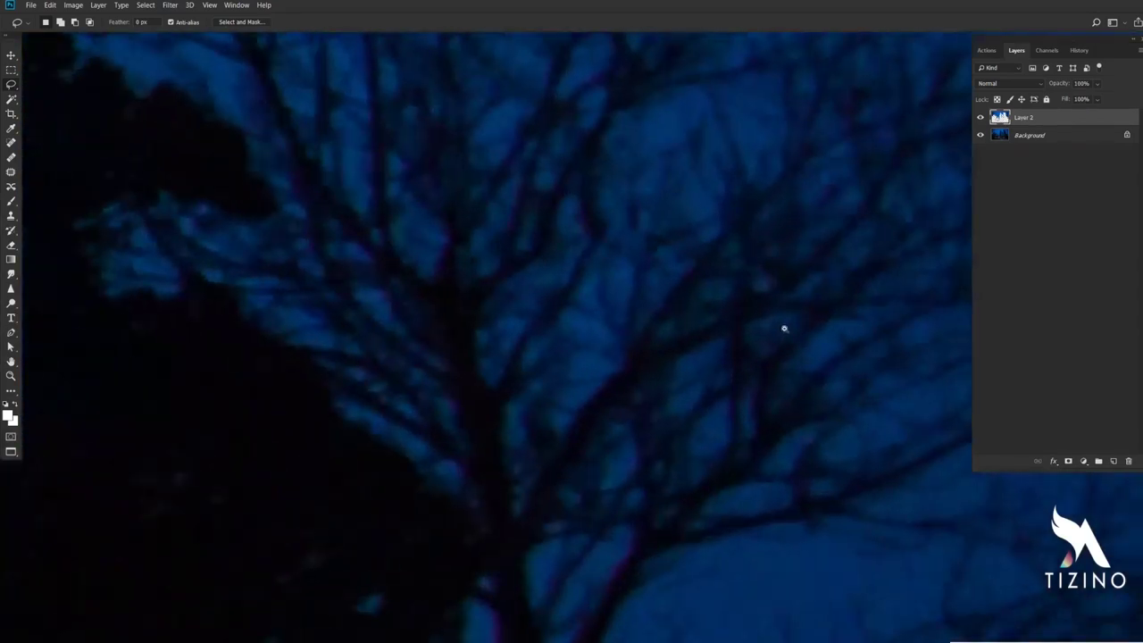
scroll(771, 247, up, 2)
scroll(646, 265, down, 6)
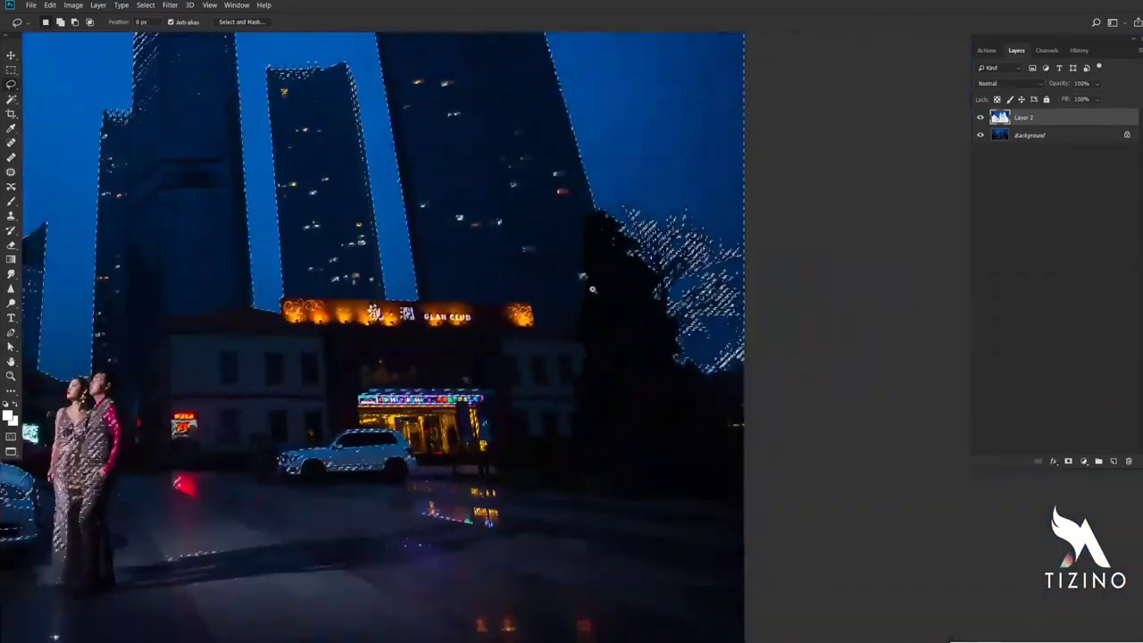
scroll(725, 374, up, 3)
drag(725, 372, 760, 366)
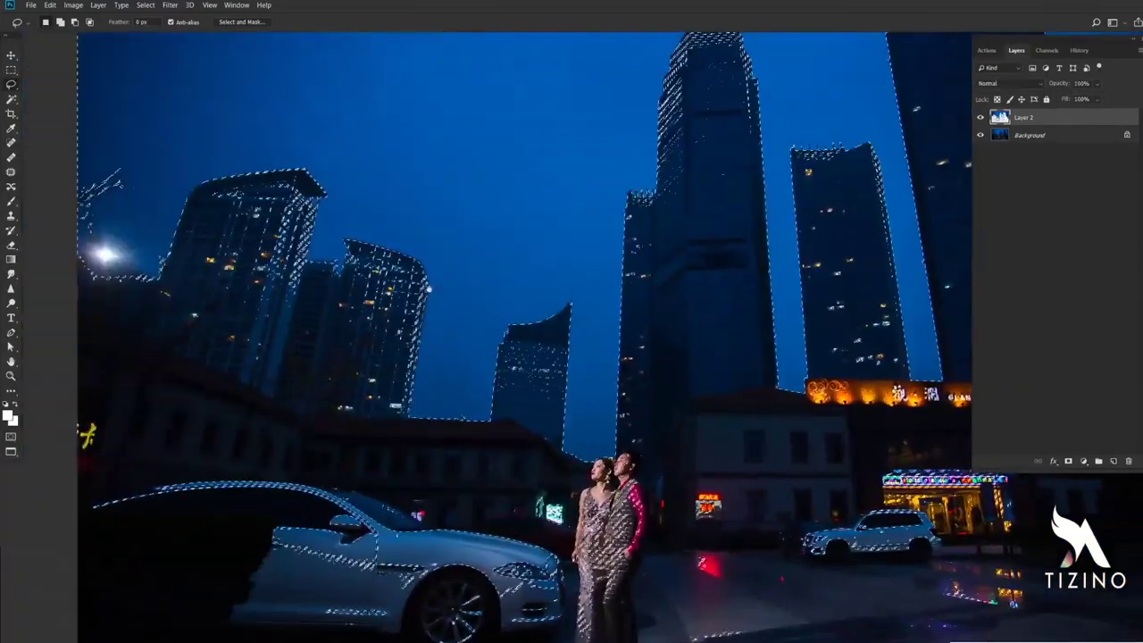
drag(270, 189, 527, 261)
scroll(478, 216, up, 4)
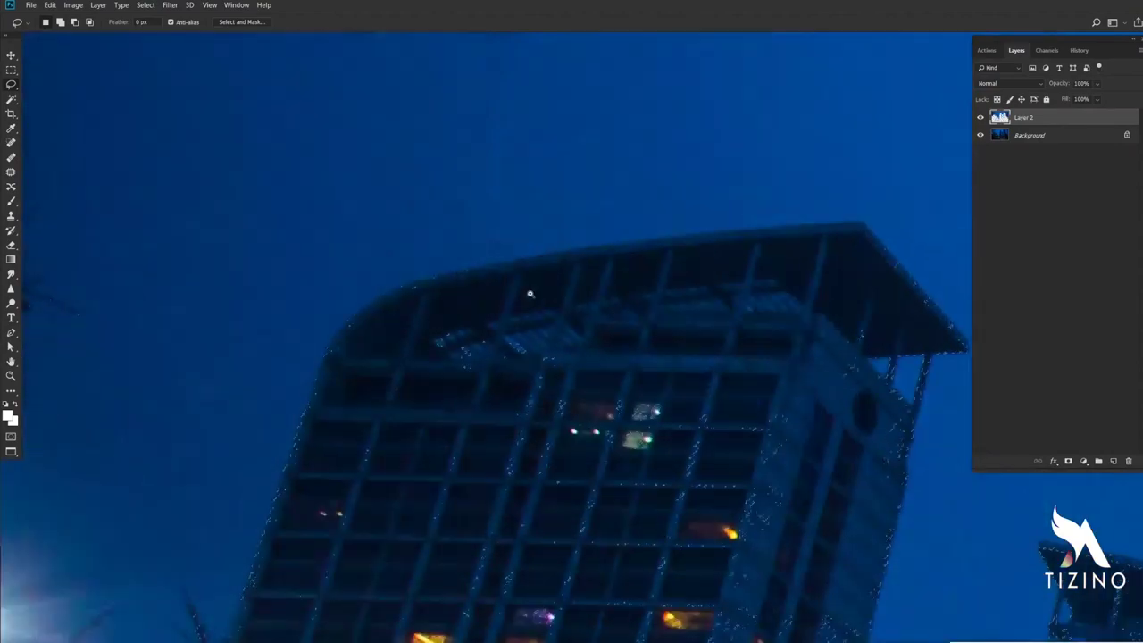
scroll(485, 325, down, 3)
scroll(485, 325, up, 3)
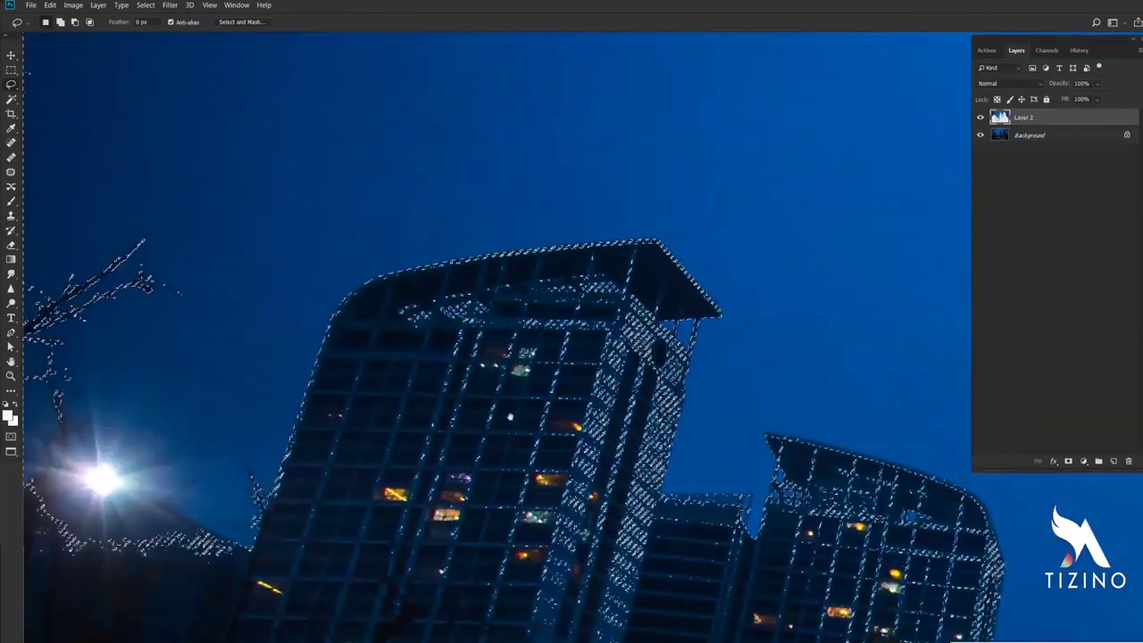
Begin a Pen tool path just inside the leftmost tower, following its curved roof and the overhanging roof corner.
drag(638, 312, 510, 408)
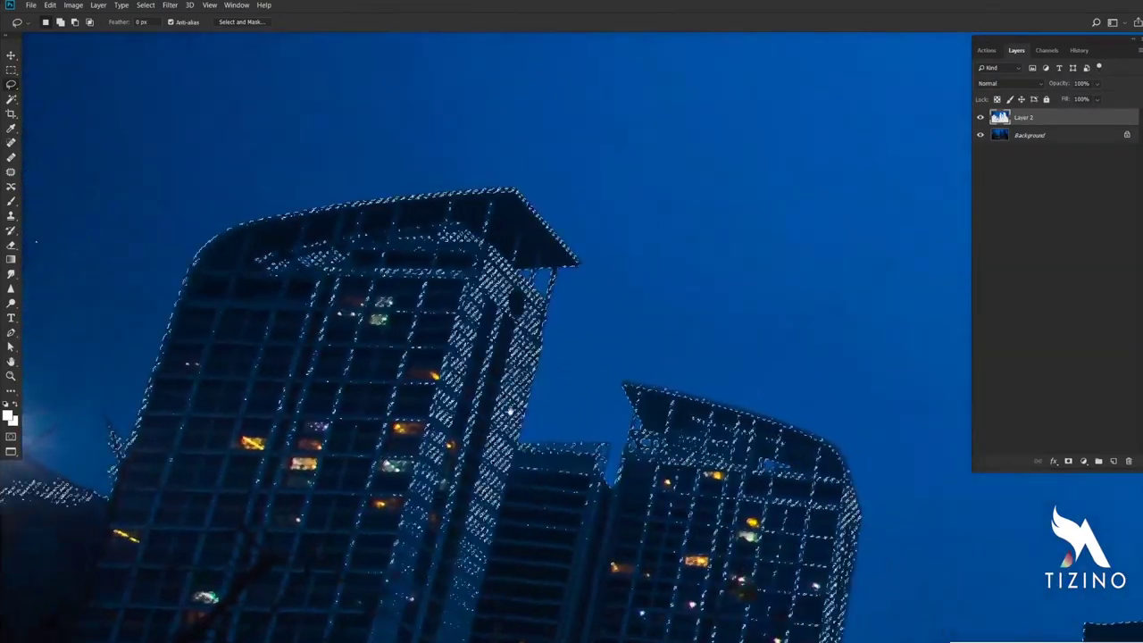
key(ctrl+d)
scroll(625, 235, up, 3)
scroll(612, 236, down, 4)
key(ctrl+shift+d)
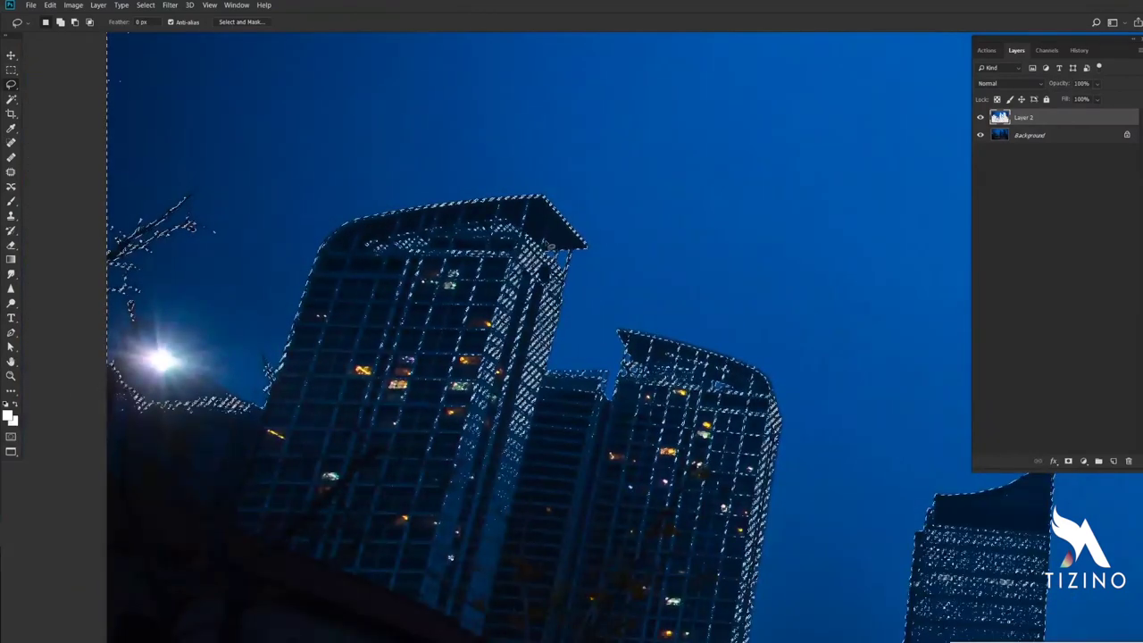
key(p)
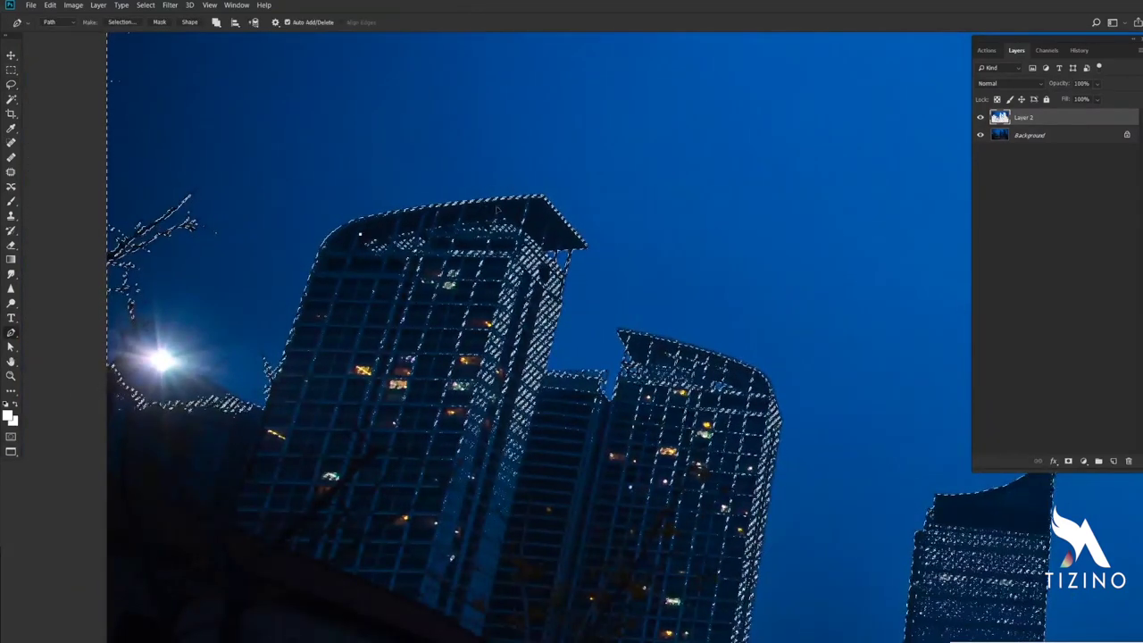
scroll(551, 218, up, 3)
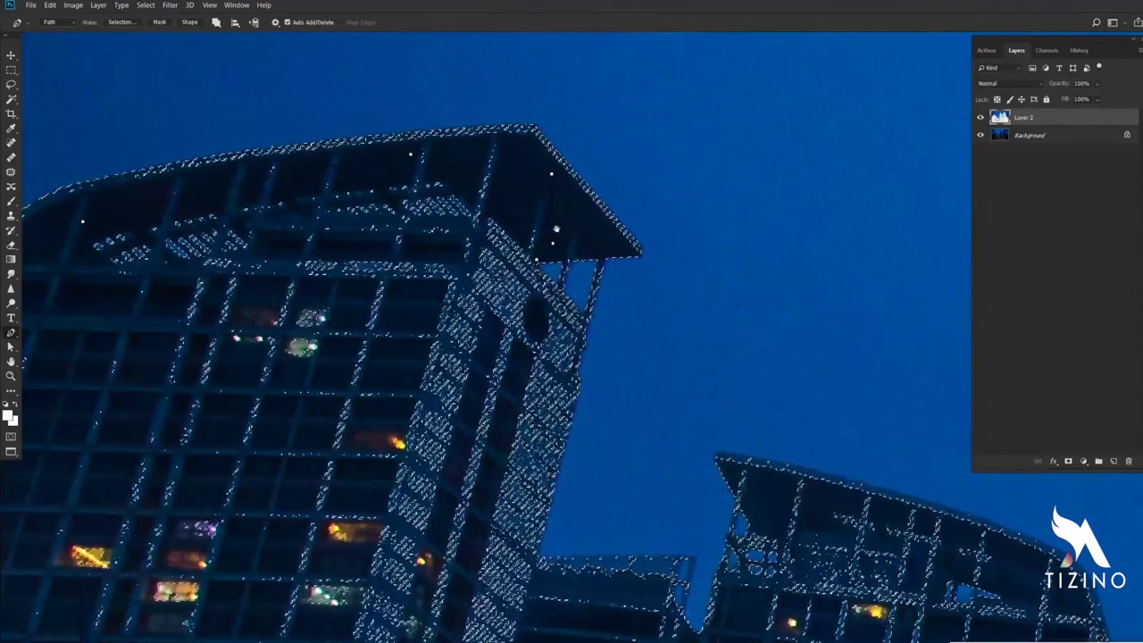
drag(556, 230, 526, 178)
scroll(552, 288, down, 3)
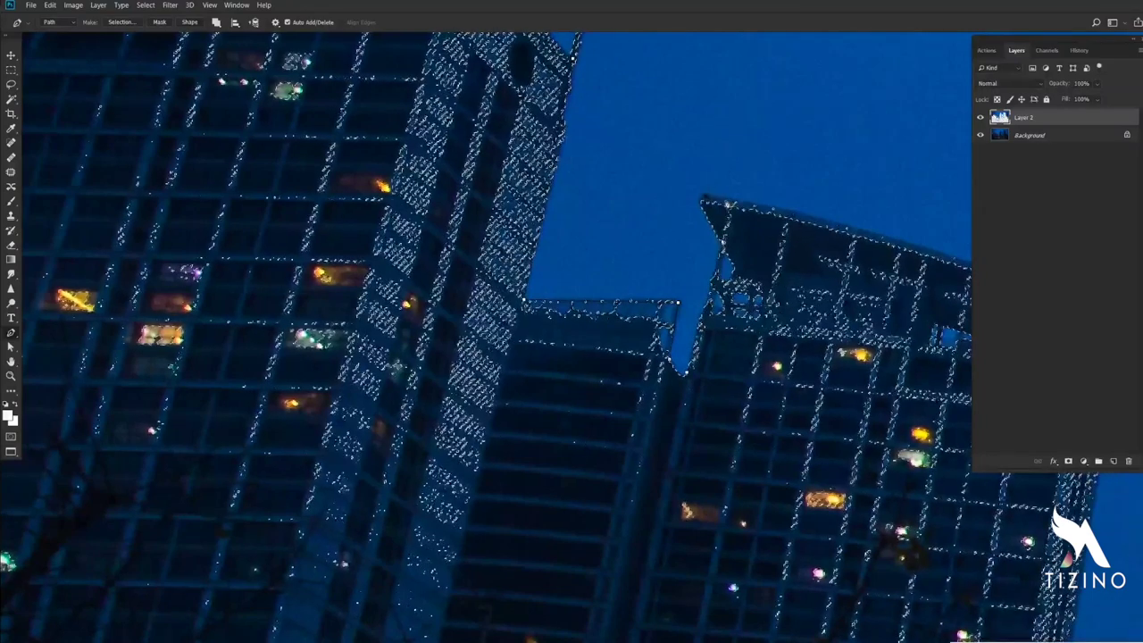
Continue the path through the notch between the twin towers and along the second tower's curved roof to its outer corner.
drag(750, 255, 342, 163)
drag(665, 236, 704, 313)
alt+click(665, 237)
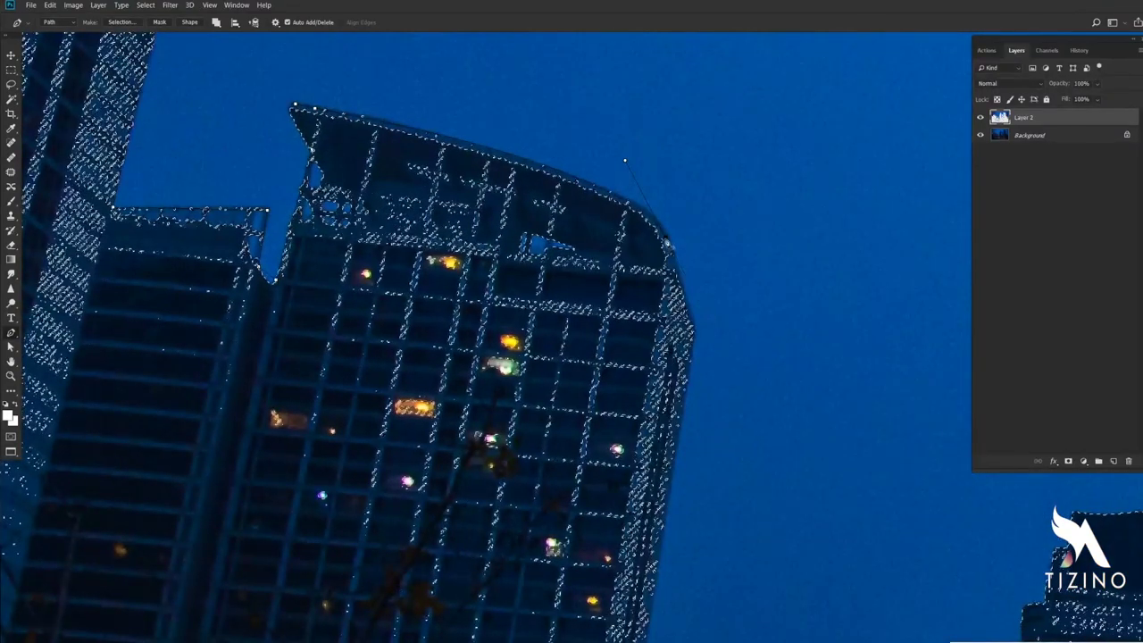
click(696, 328)
scroll(696, 328, down, 4)
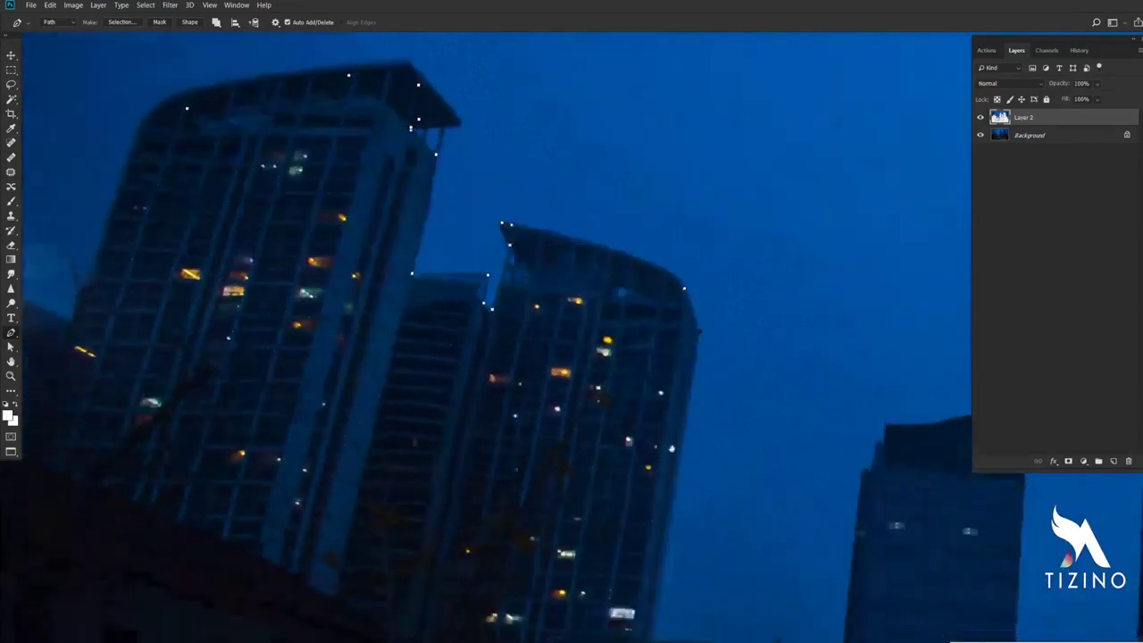
Extend the path along the low rooftops, around the small concave-roofed building, and down toward the couple's heads.
drag(679, 531, 600, 273)
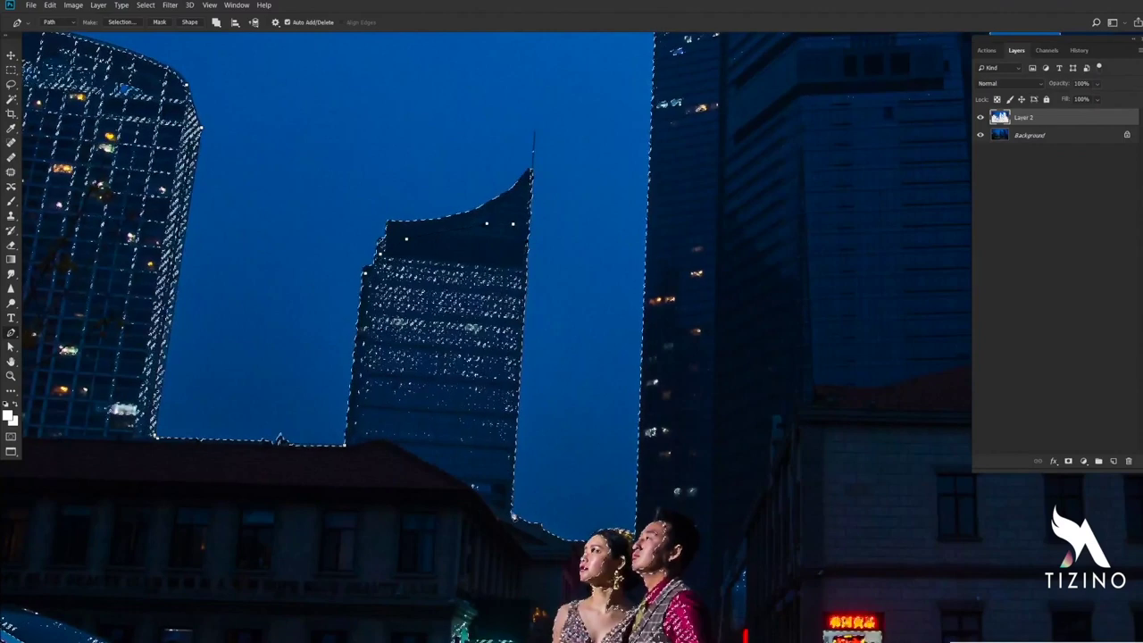
scroll(594, 544, up, 4)
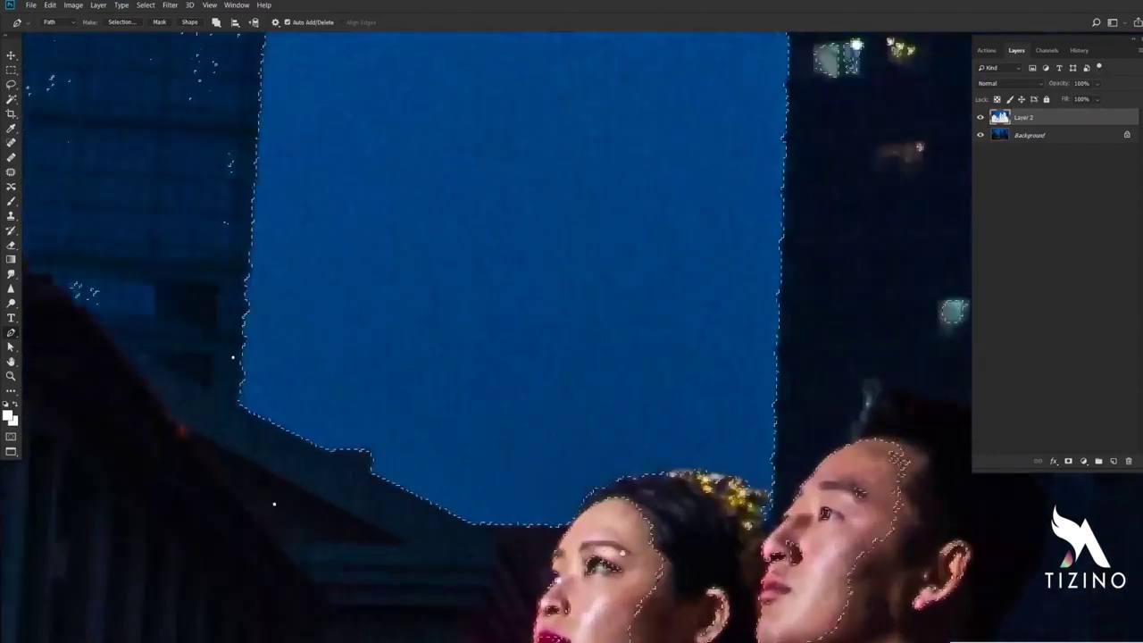
click(469, 556)
scroll(801, 419, down, 6)
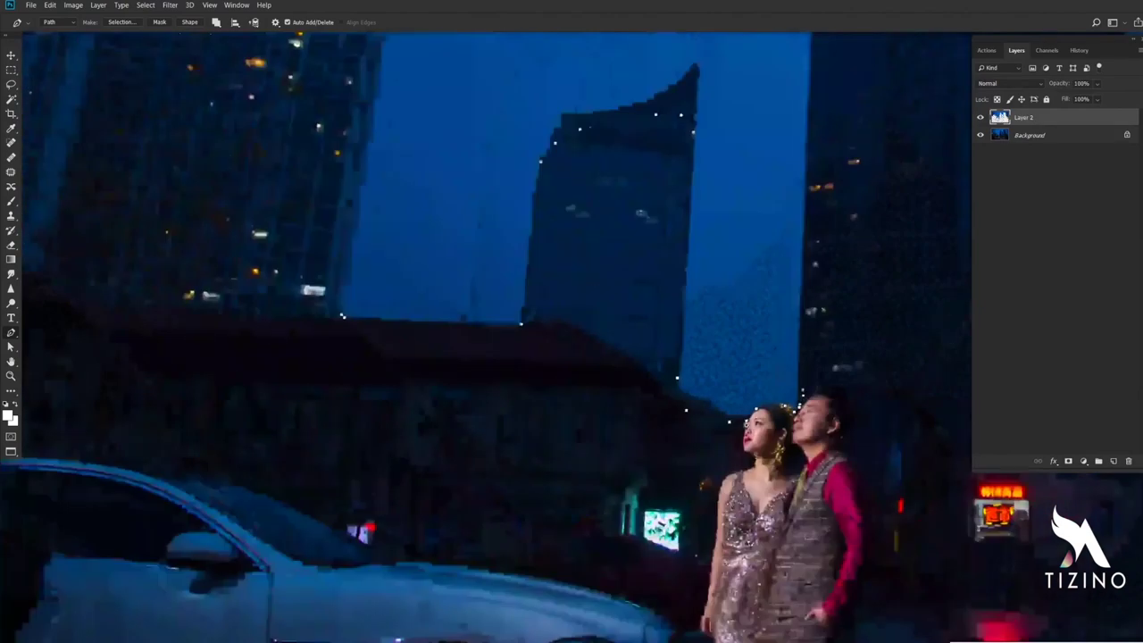
Trace the path up from the couple and along the spiked parapet of the narrow block beside the tallest tower.
drag(755, 343, 446, 497)
scroll(496, 337, up, 4)
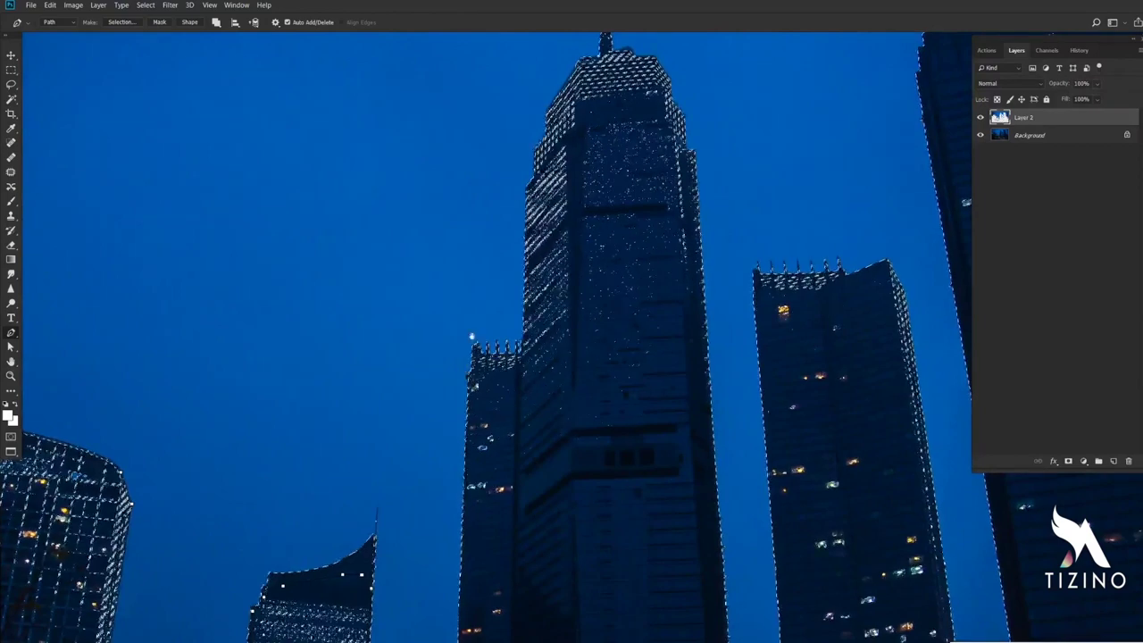
scroll(472, 384, up, 4)
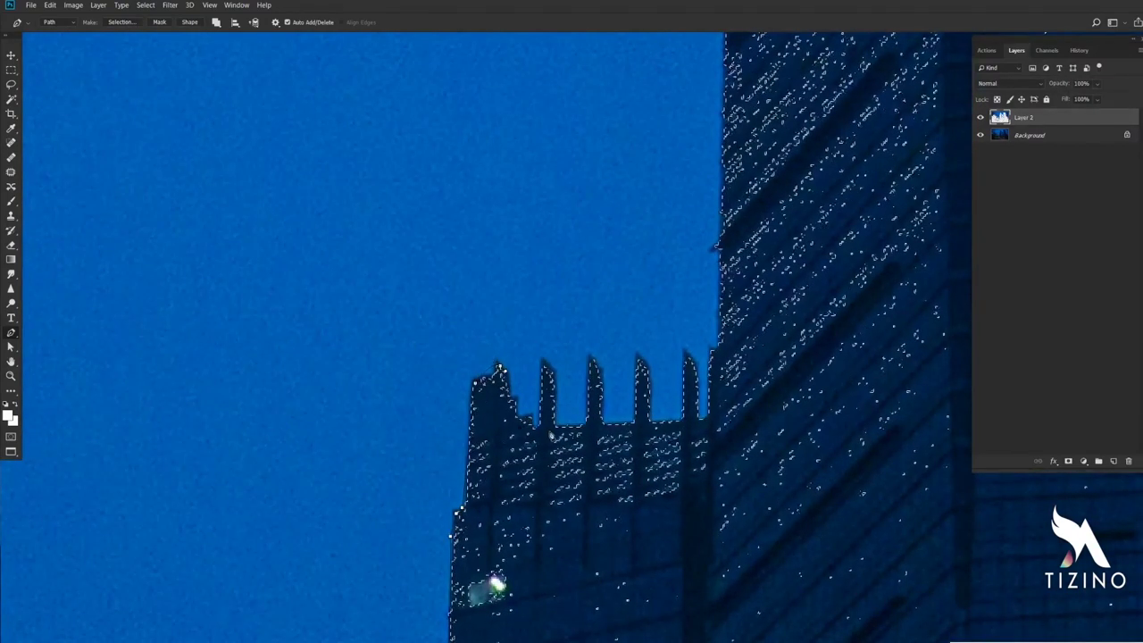
click(718, 423)
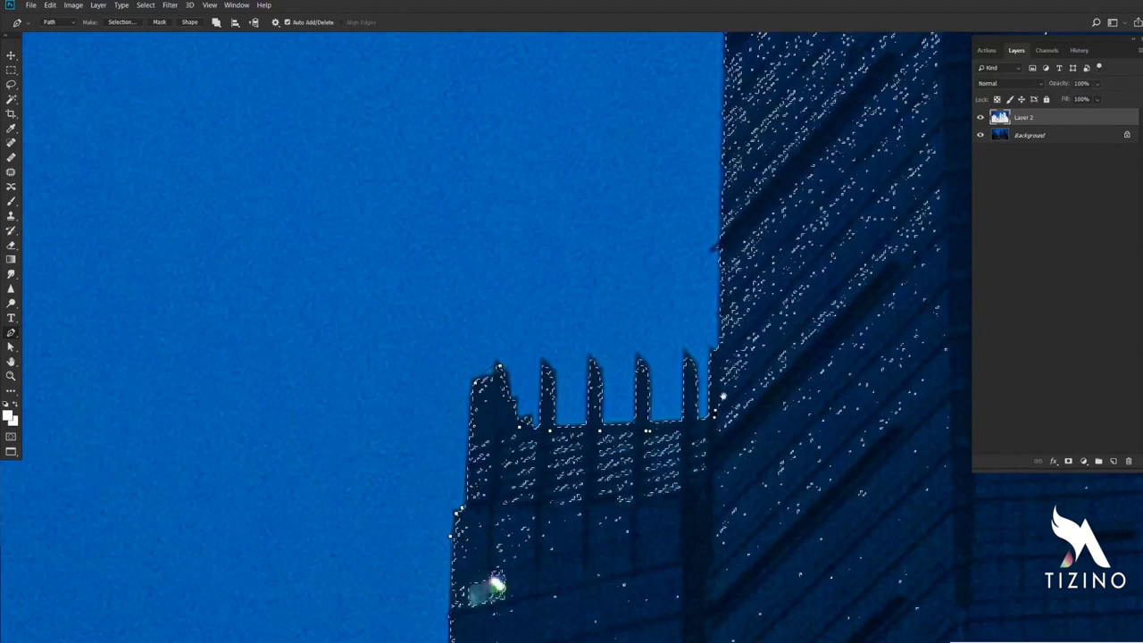
Trace the path around the tallest tower's stepped side, spire base and crown, and down its other side.
drag(715, 211, 620, 574)
scroll(630, 234, down, 2)
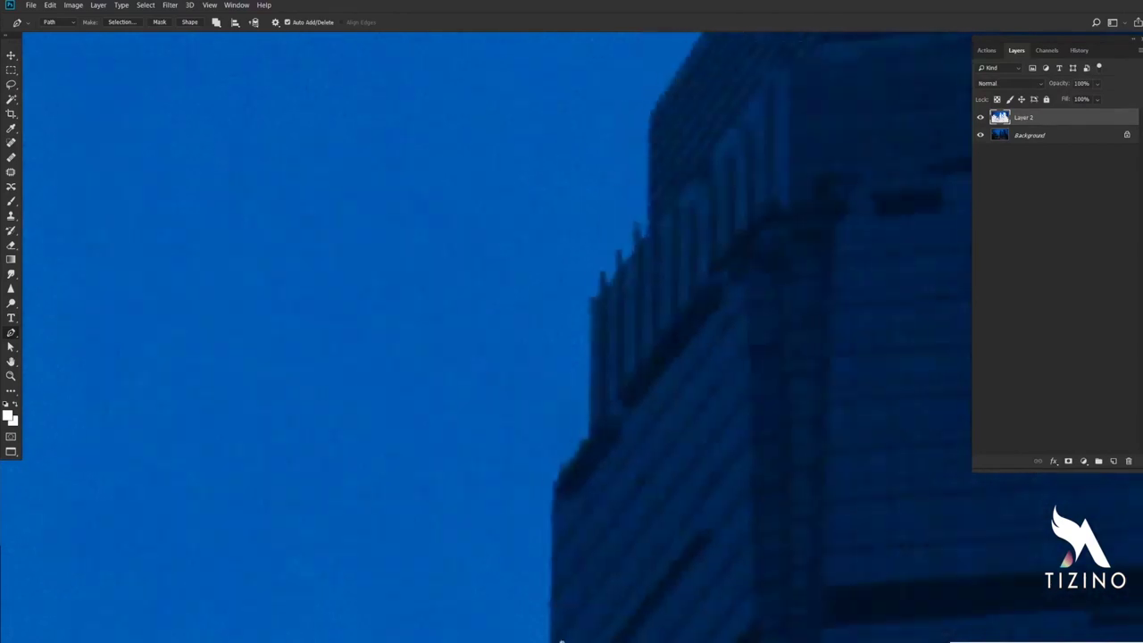
scroll(588, 435, down, 2)
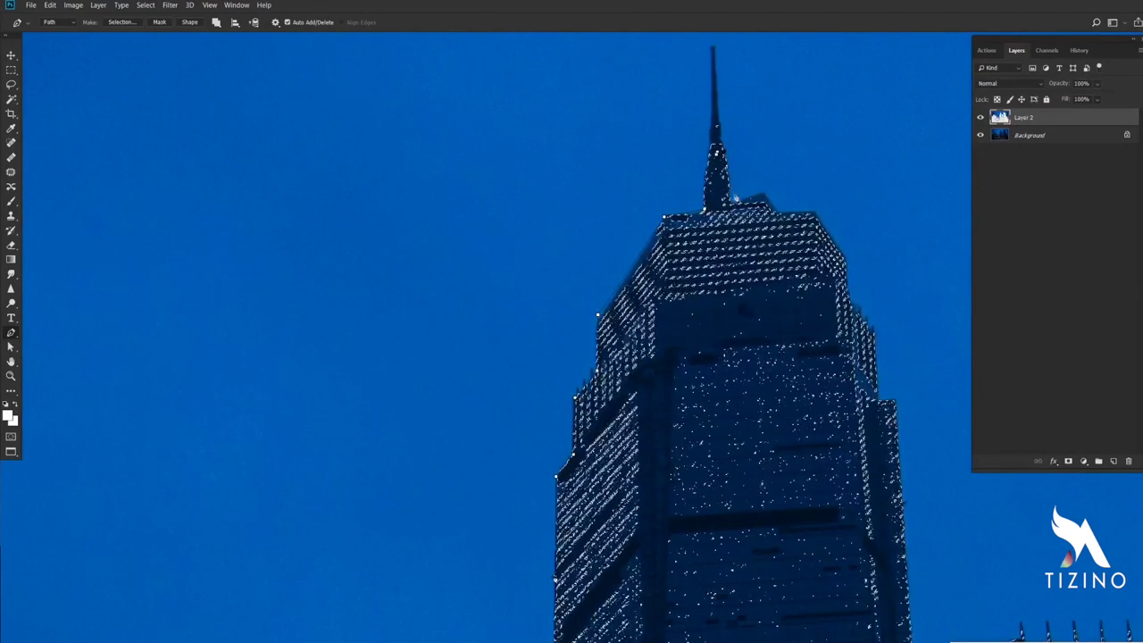
drag(780, 226, 413, 131)
click(479, 167)
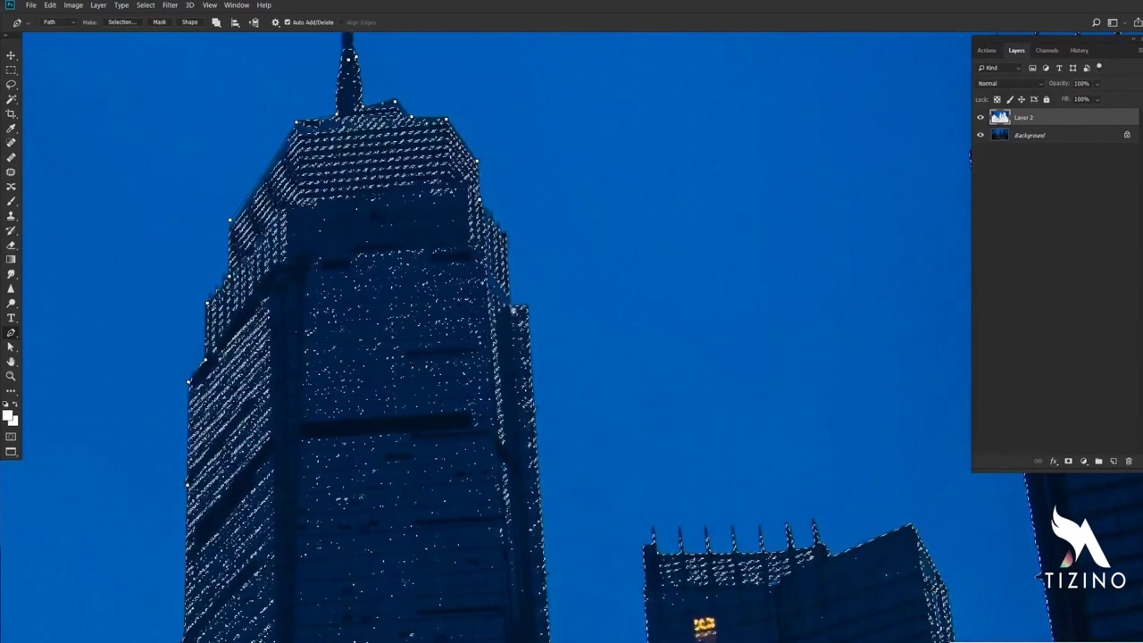
drag(622, 370, 584, 395)
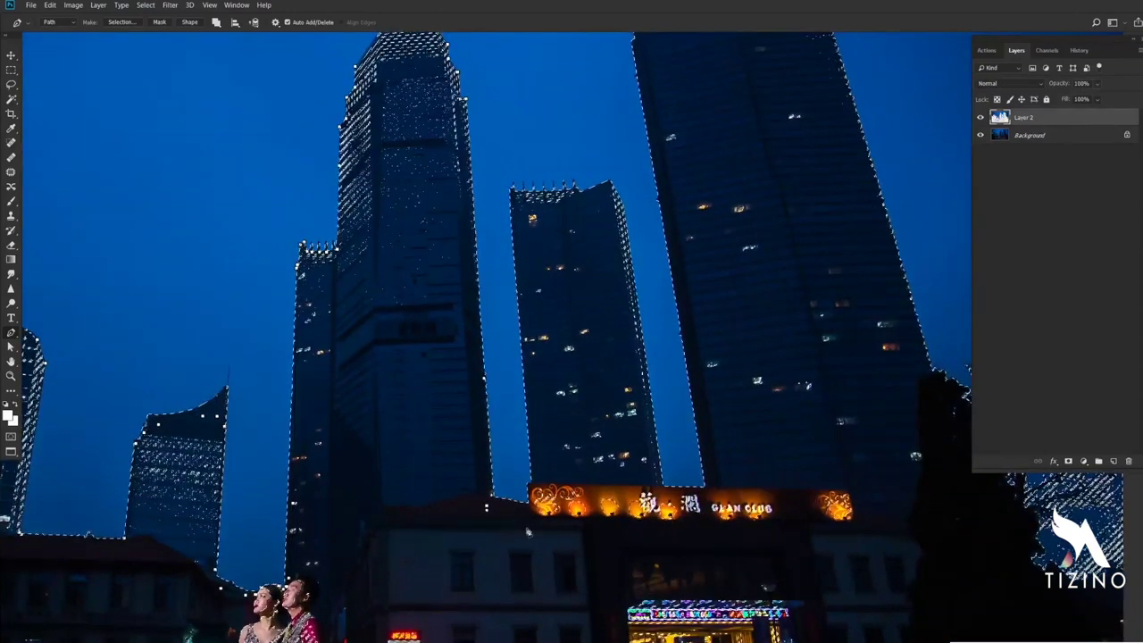
Trace the path around the middle tower below its rooftop spikes, over the sloping roof and past its upper corner.
drag(534, 251, 576, 290)
click(725, 150)
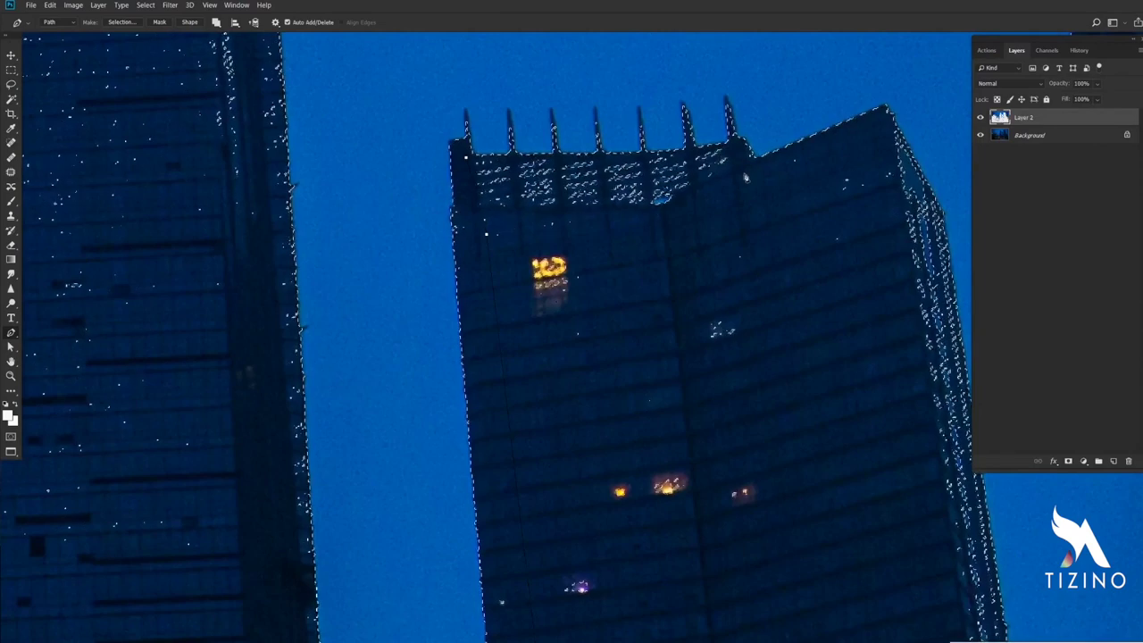
click(742, 174)
drag(682, 235, 251, 259)
drag(426, 174, 432, 167)
click(459, 138)
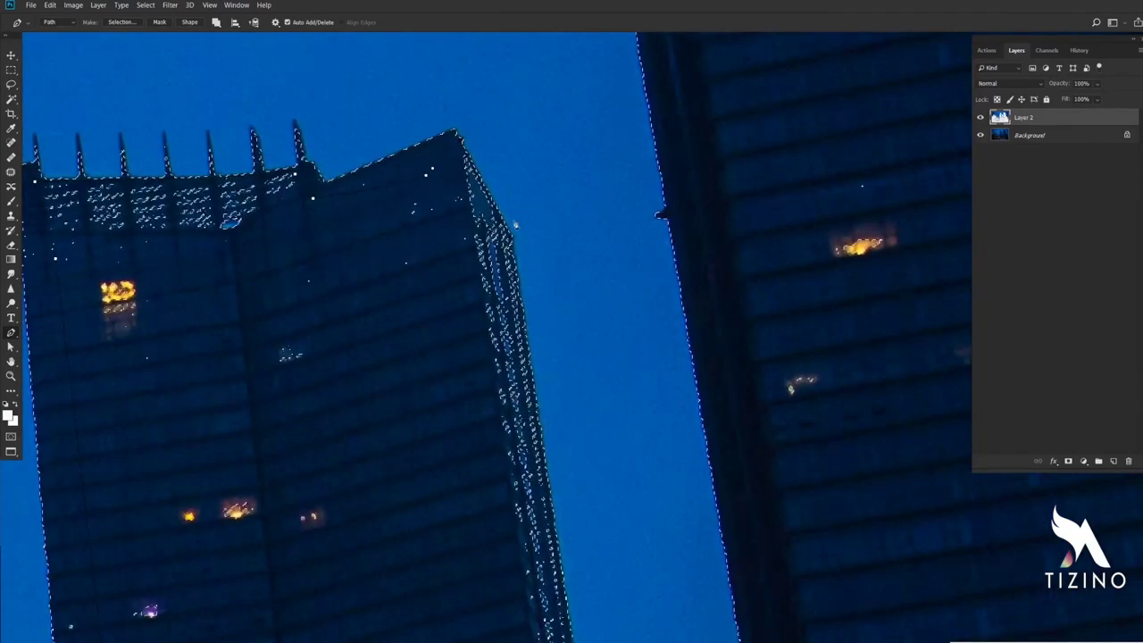
click(513, 234)
drag(582, 357, 541, 376)
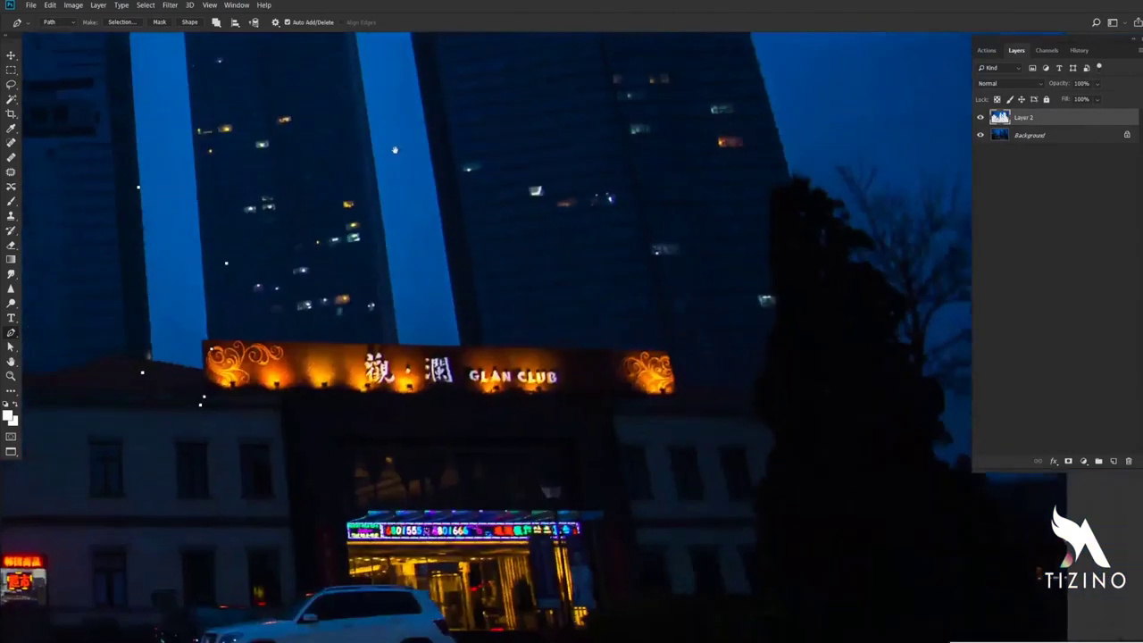
Finish the path past the GLAN CLUB sign and around the large tower, and subtract the enclosed buildings from the sky selection.
click(396, 338)
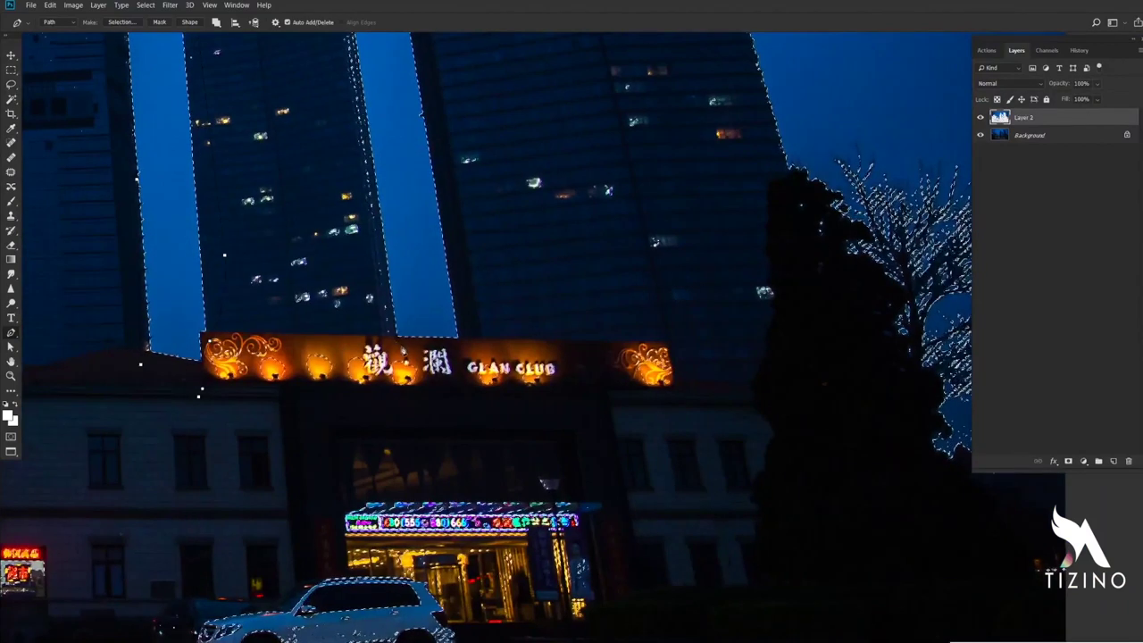
click(462, 351)
click(481, 343)
drag(509, 278, 483, 270)
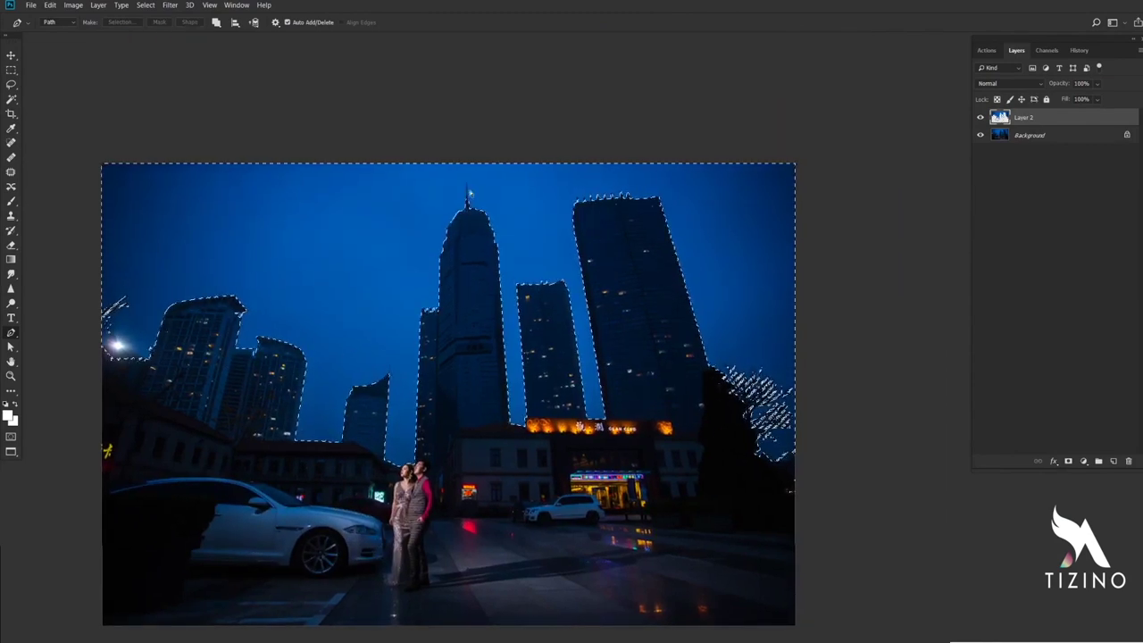
Feather the sky selection by 1 pixel, and copy that area of the Background to a new layer.
key(shift+F6)
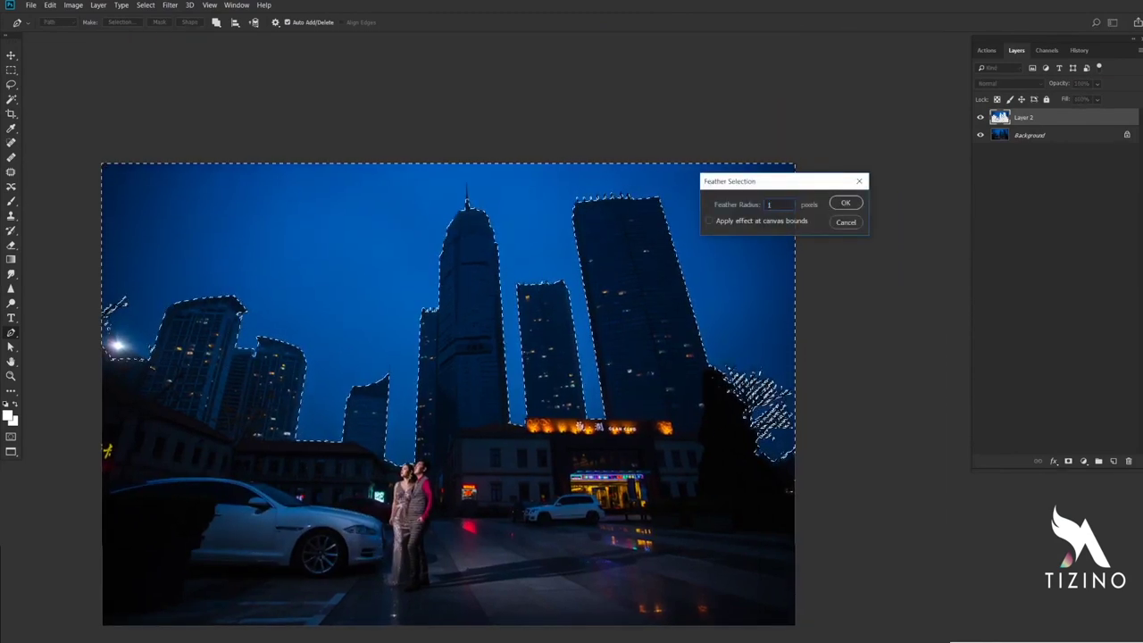
key(Return)
click(1043, 134)
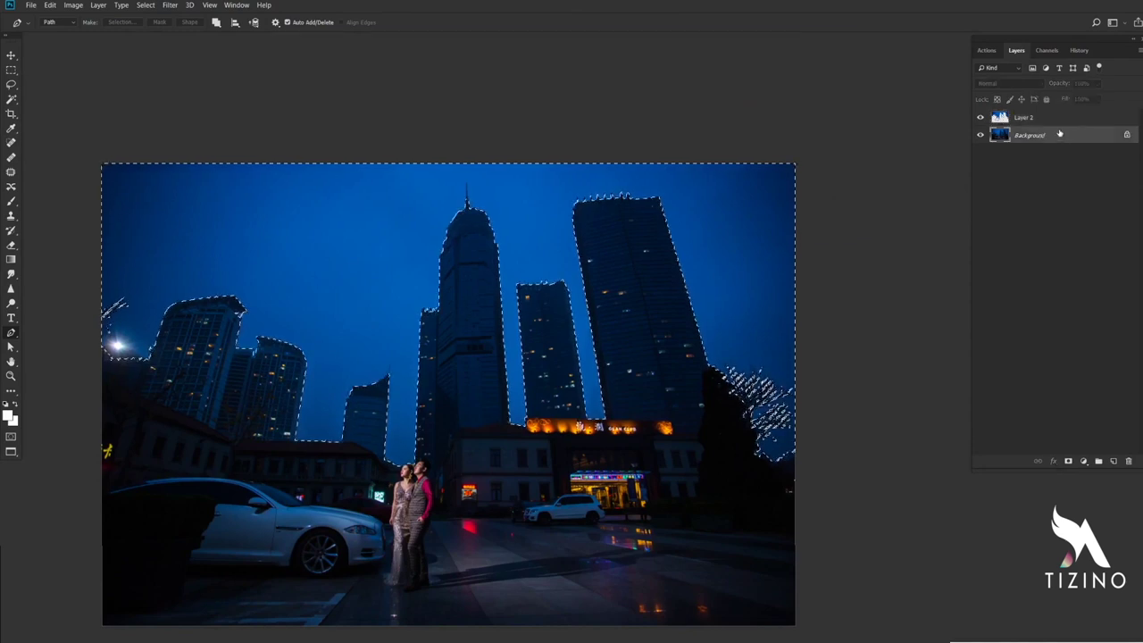
key(ctrl+j)
Delete the old merged sky layer, Layer 2.
click(1052, 120)
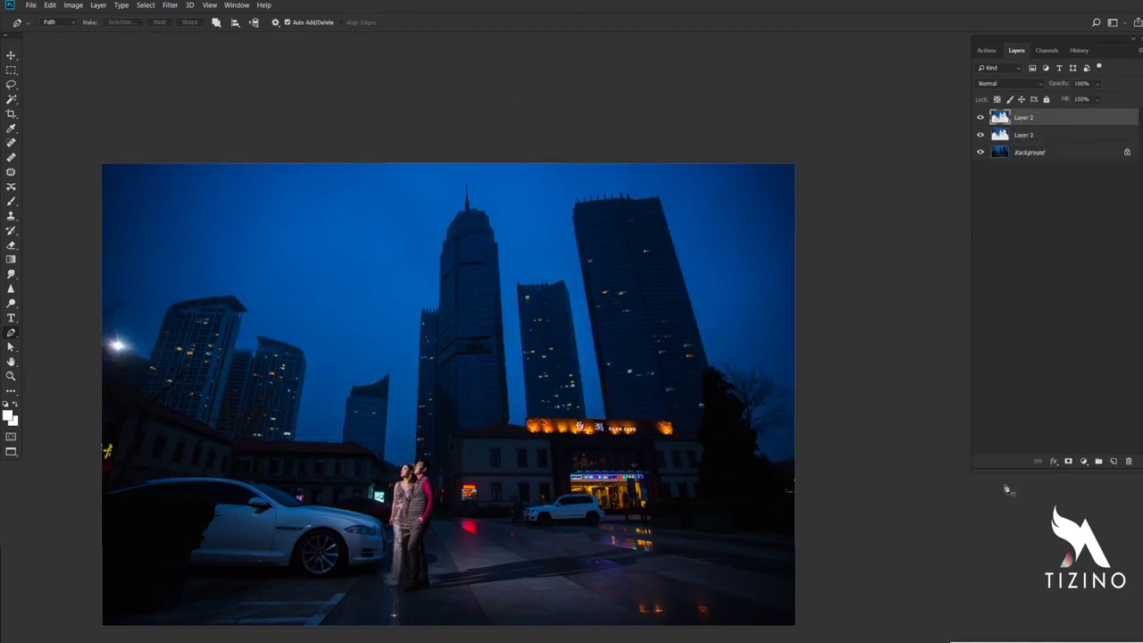
click(1132, 463)
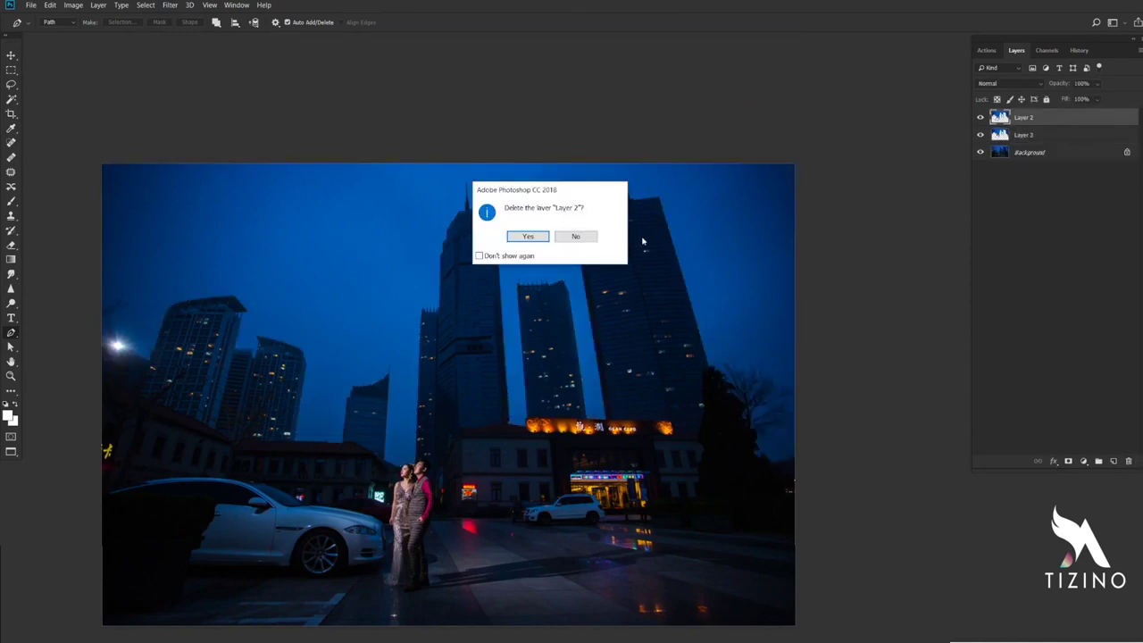
key(Return)
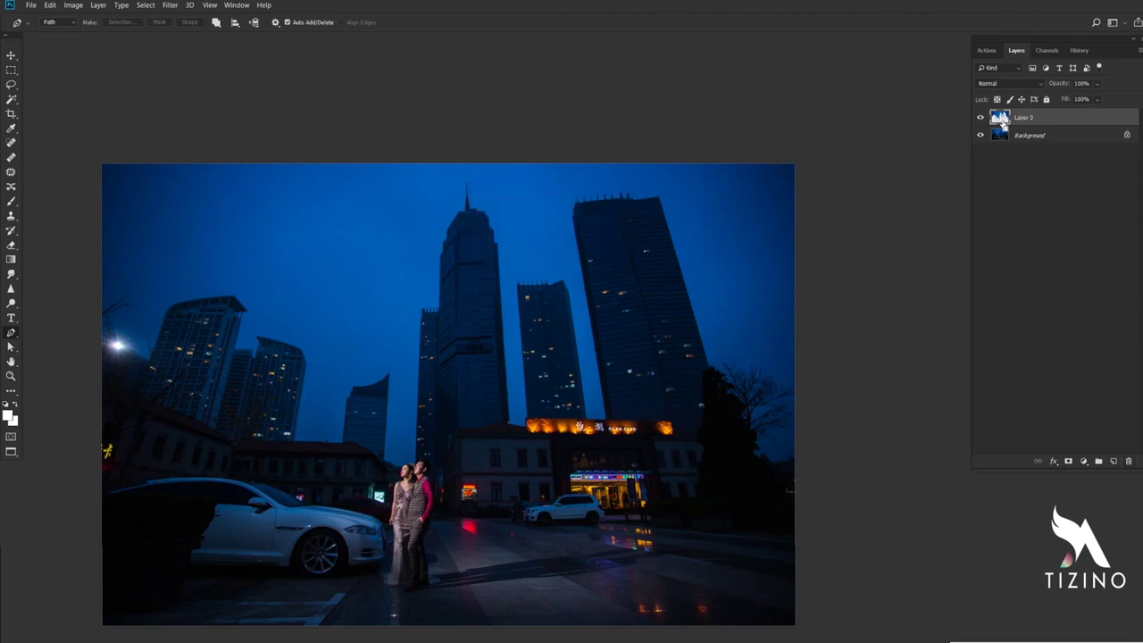
Load the outline of Layer 3 as a selection, examine its edges along the skyline, and deselect.
ctrl+click(1001, 119)
scroll(465, 264, up, 3)
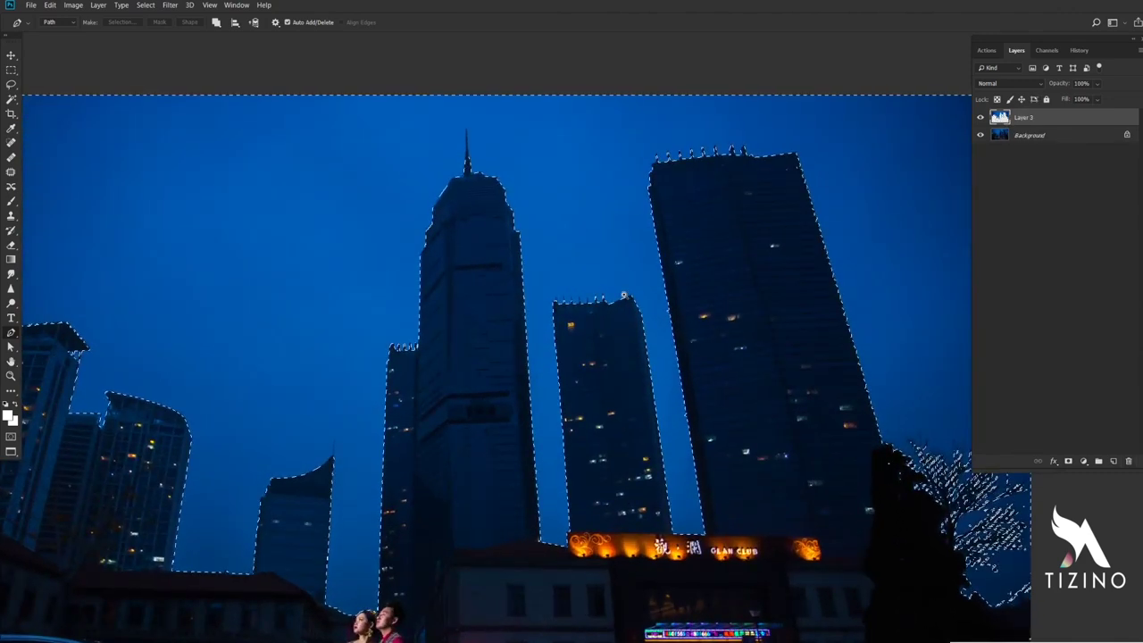
scroll(624, 294, down, 3)
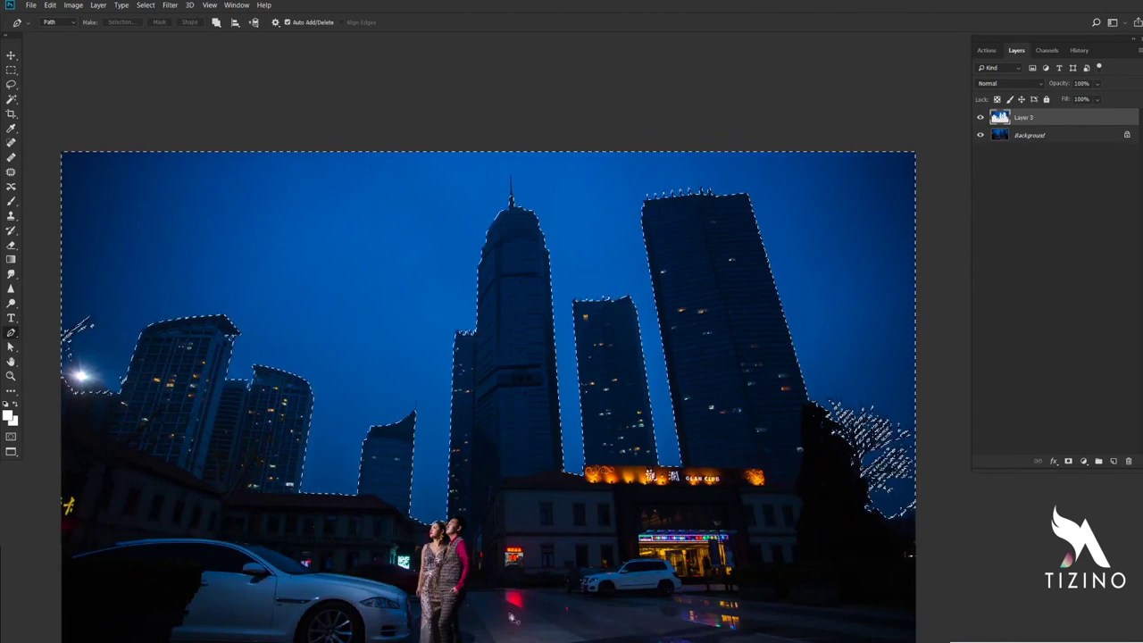
key(ctrl+d)
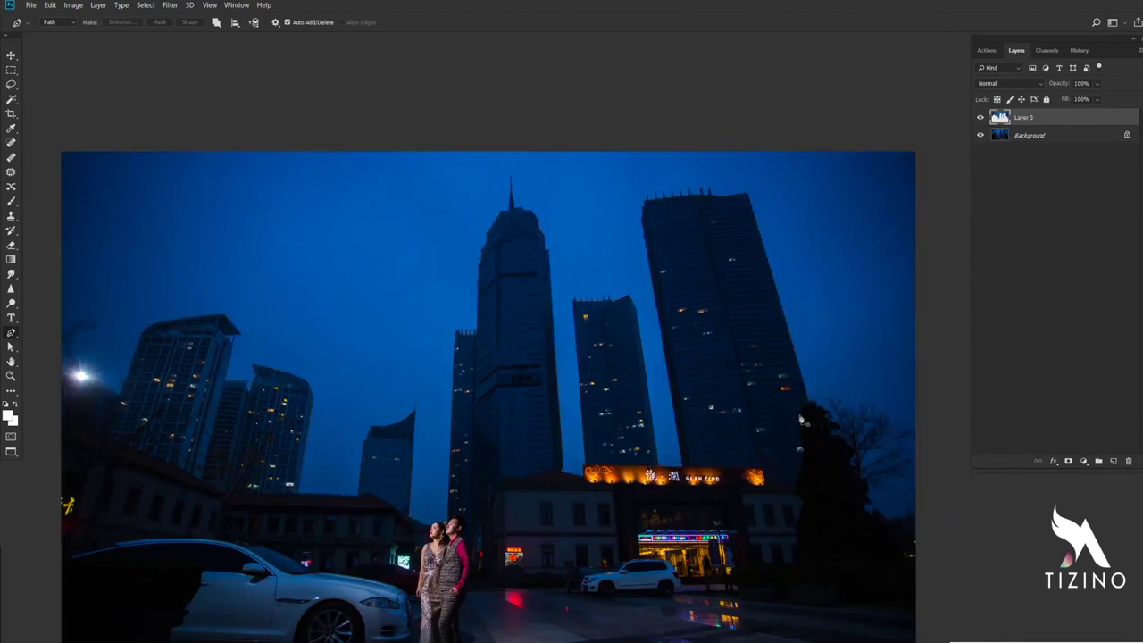
Switch to Bridge, leave the NGAY folder, and open the DEM folder of night sky images.
key(alt+Tab)
key(alt+Tab)
key(alt+Tab)
key(alt+Tab)
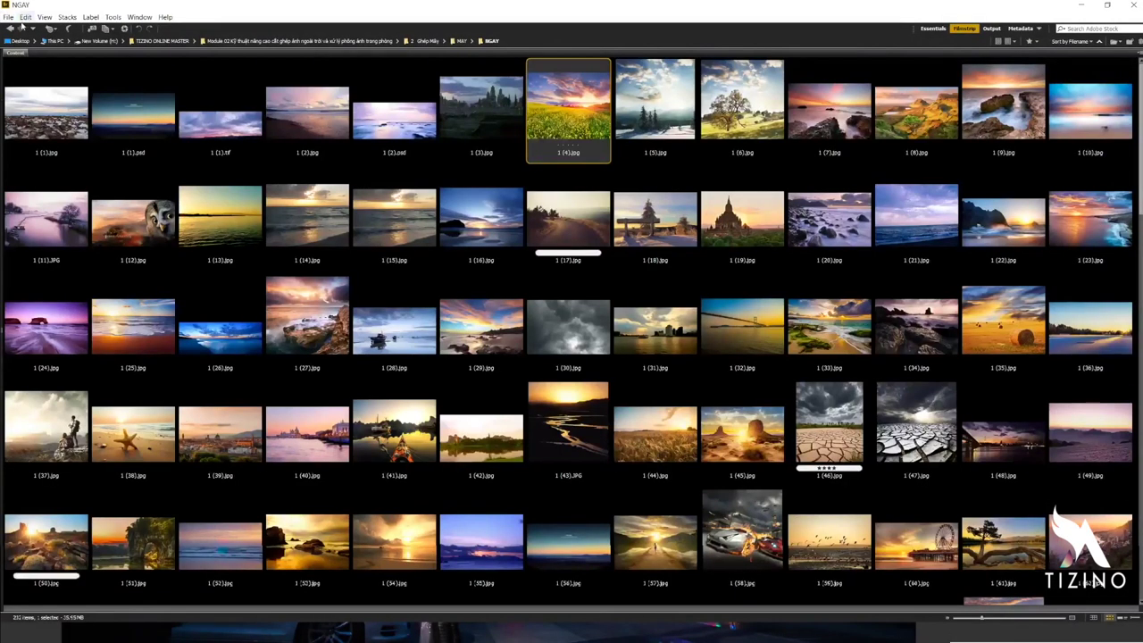
click(12, 28)
double_click(46, 100)
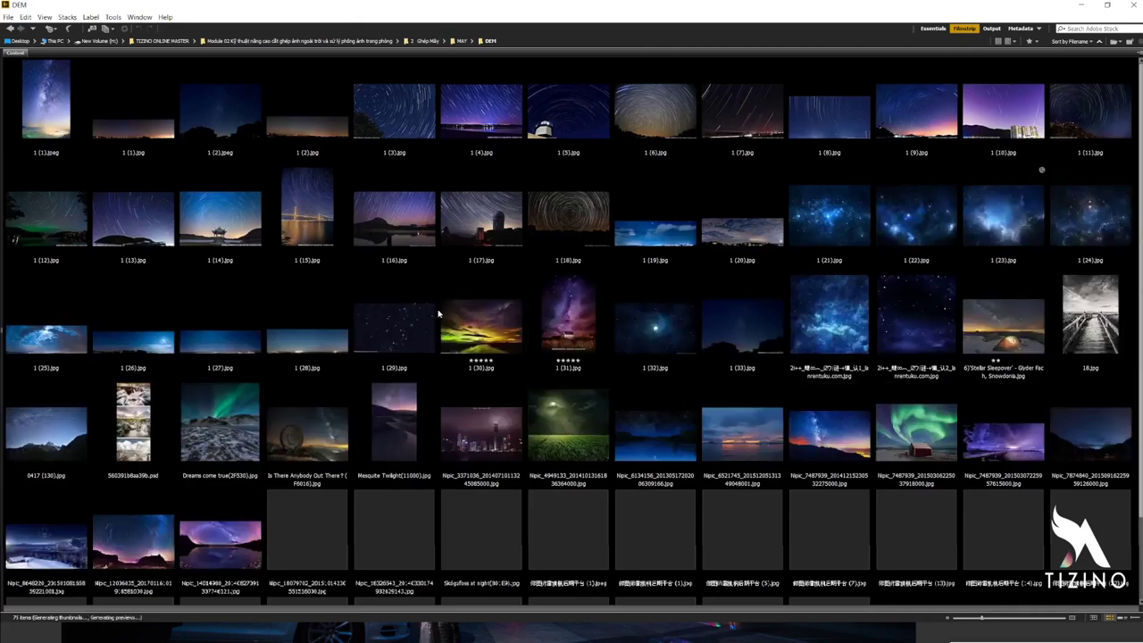
Find the green aurora photo with the snowy cabin, Nipic_18326543_20140330174932629143.jpg, and open it in Photoshop.
scroll(470, 309, down, 1)
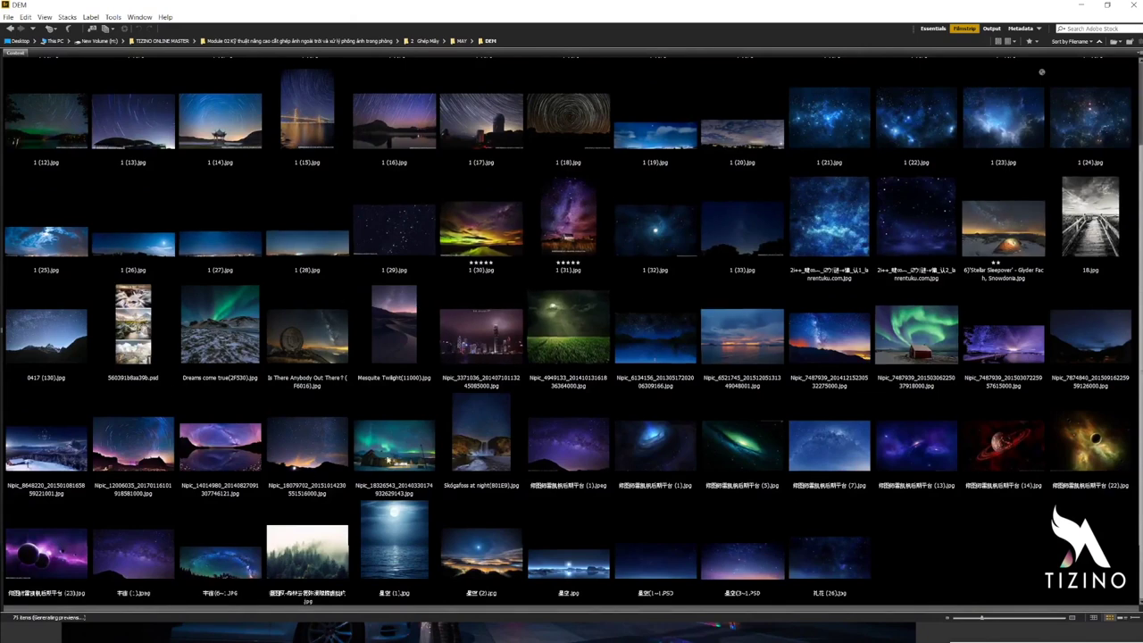
drag(394, 446, 562, 4)
key(alt+Tab)
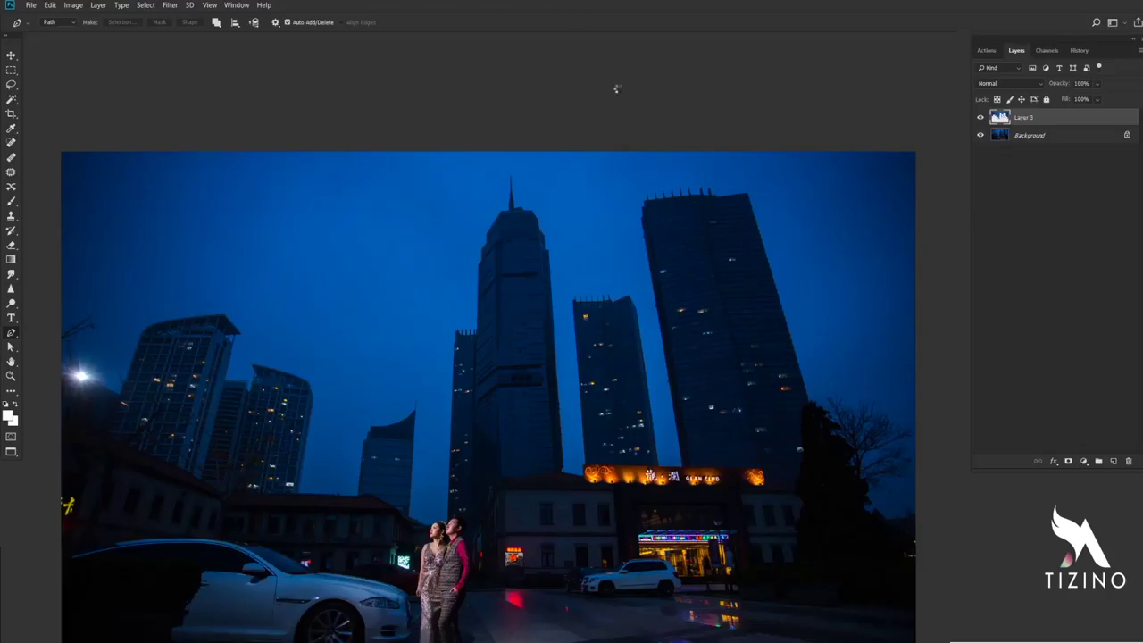
drag(616, 89, 502, 409)
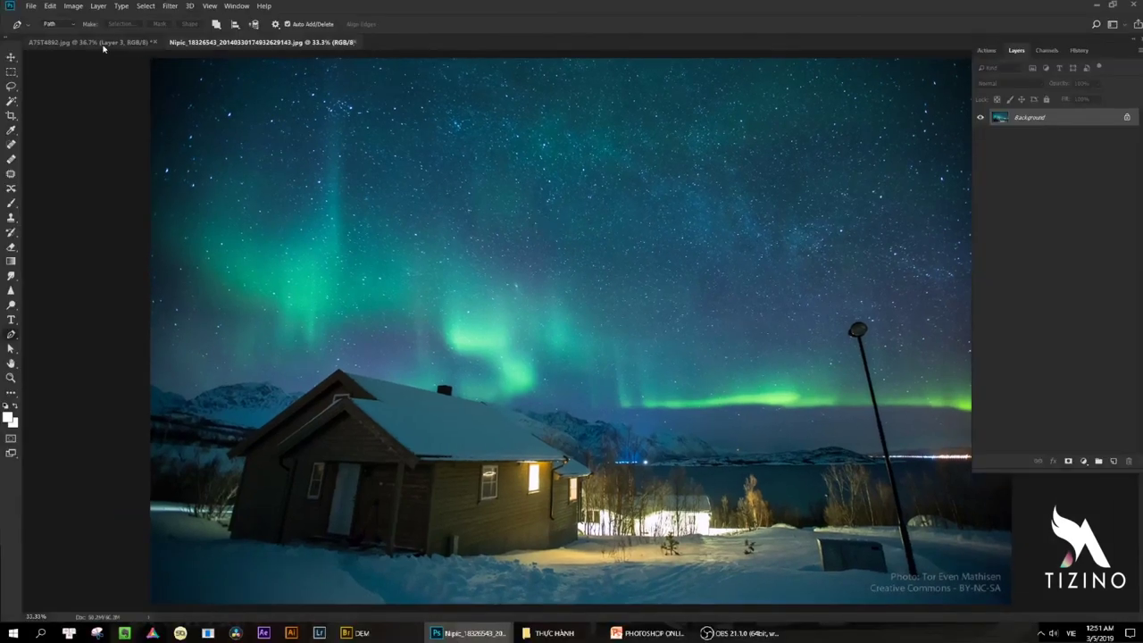
Compare the aurora photo with the city photo, and apply Camera Raw to the aurora photo with Temperature -29 and Contrast about +30.
click(102, 48)
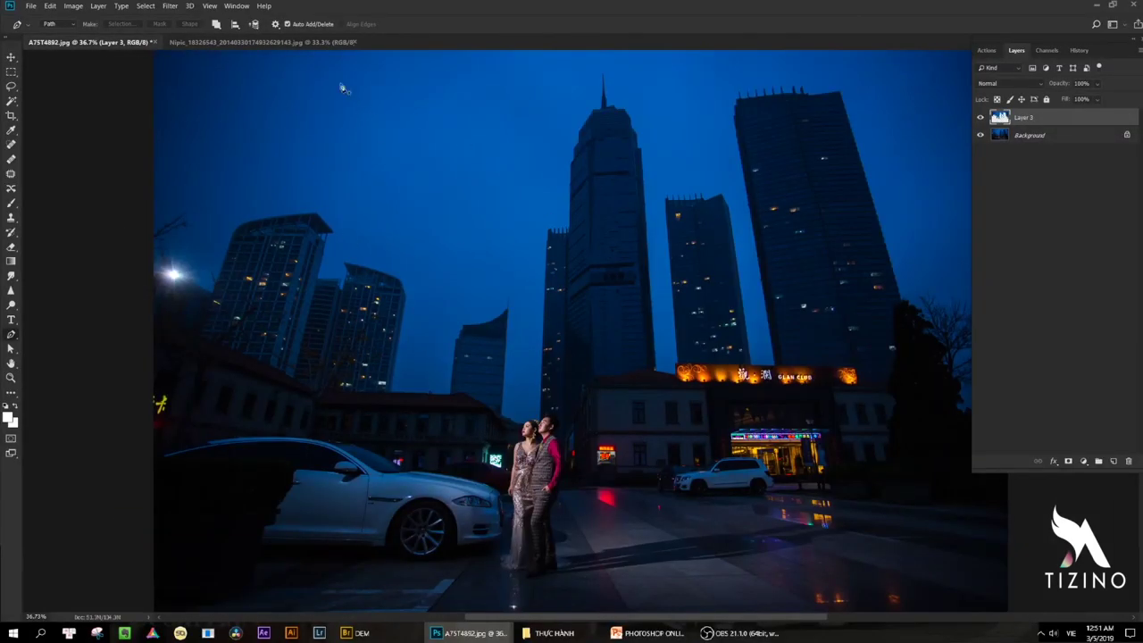
click(258, 43)
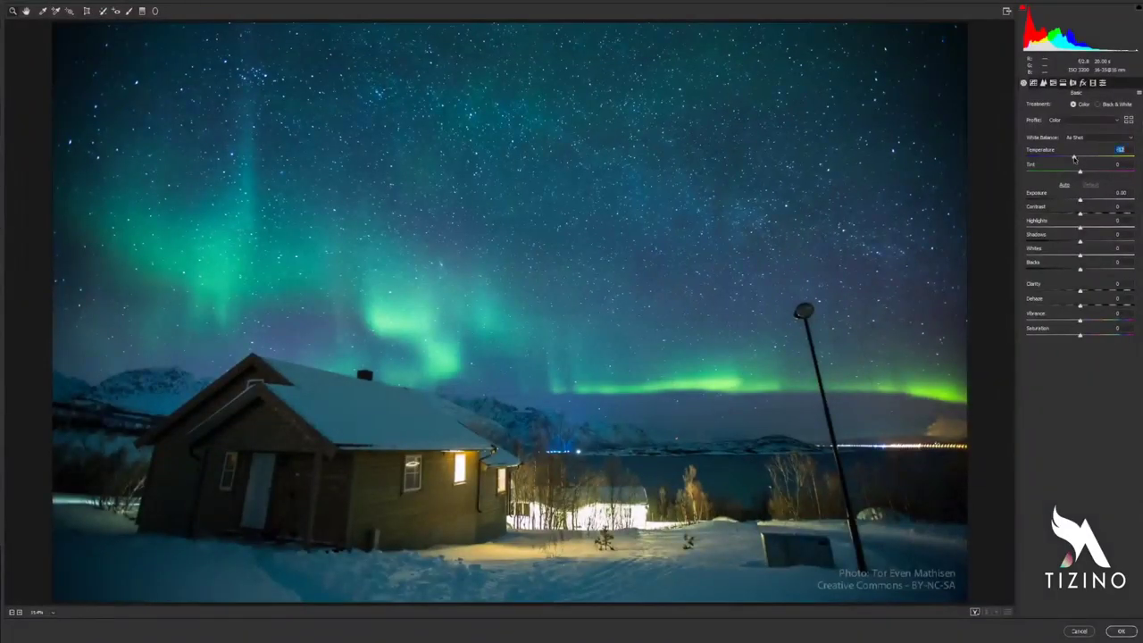
drag(1074, 158, 1063, 158)
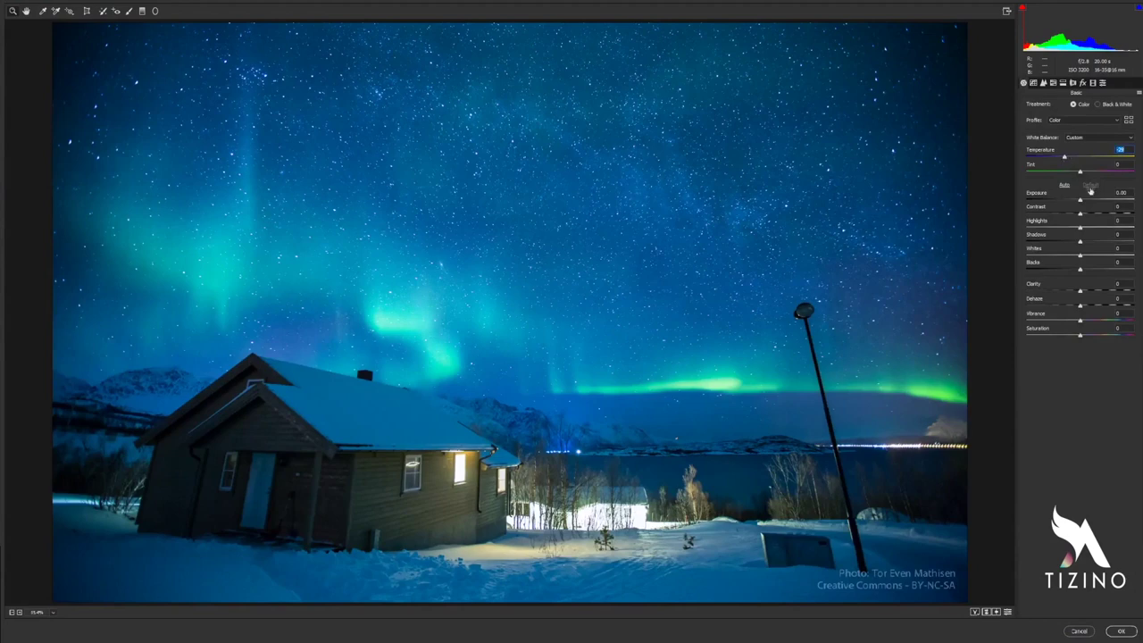
mouse_move(1088, 210)
mouse_down()
mouse_move(1124, 217)
mouse_move(1078, 200)
mouse_up()
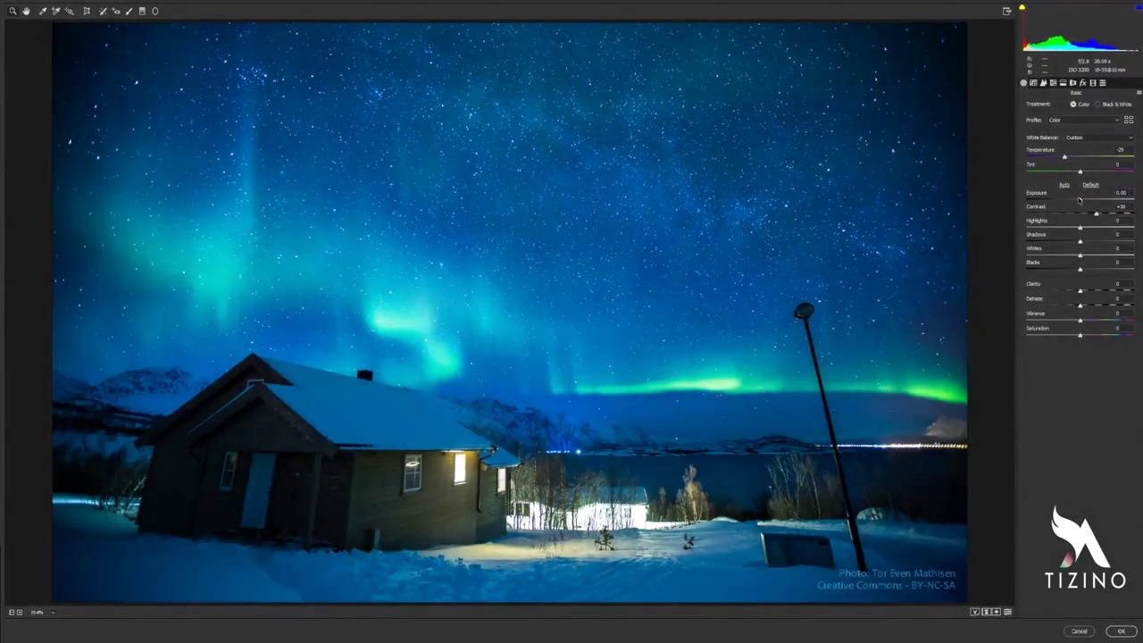
key(Return)
Select a full-width rectangle of the aurora photo from the upper edge down to the cabin roof, copy it, and close the photo.
drag(615, 290, 601, 295)
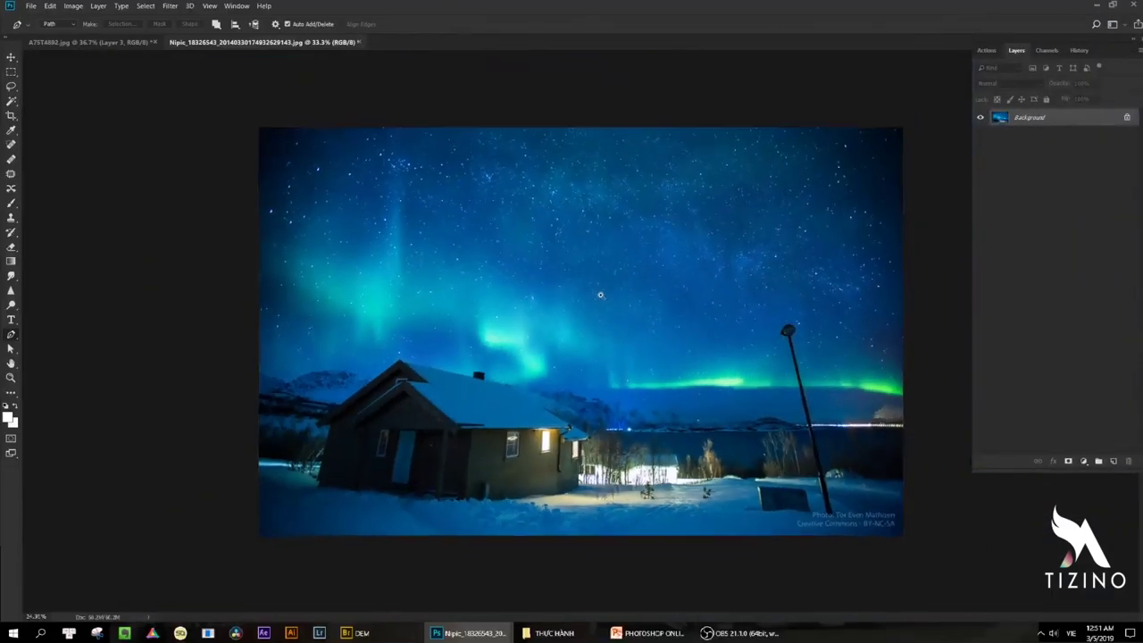
key(m)
drag(268, 132, 933, 416)
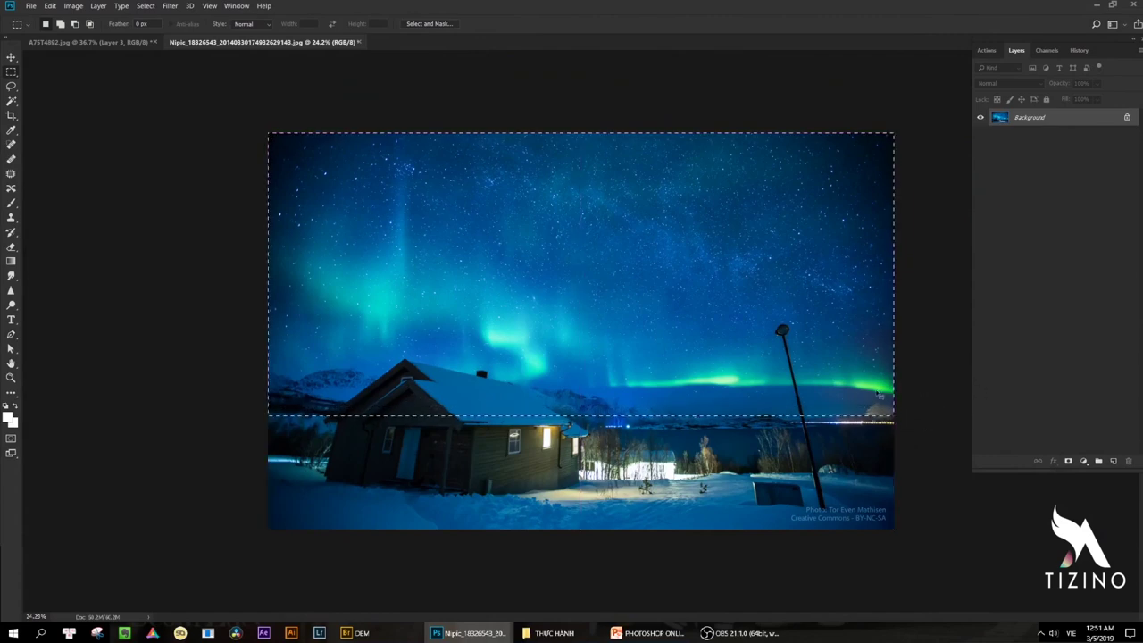
mouse_move(563, 285)
mouse_down()
mouse_move(581, 288)
mouse_move(568, 279)
mouse_up()
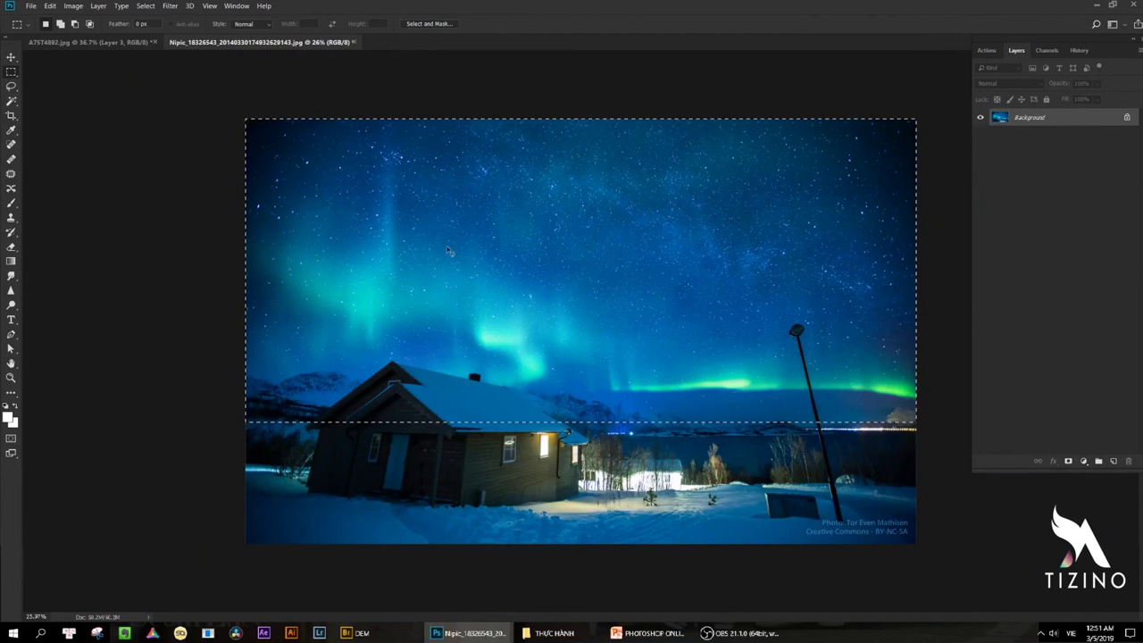
key(ctrl+c)
key(ctrl+w)
Paste the copied aurora sky above Layer 3 in the city photo and clip it to Layer 3.
click(574, 242)
key(ctrl+v)
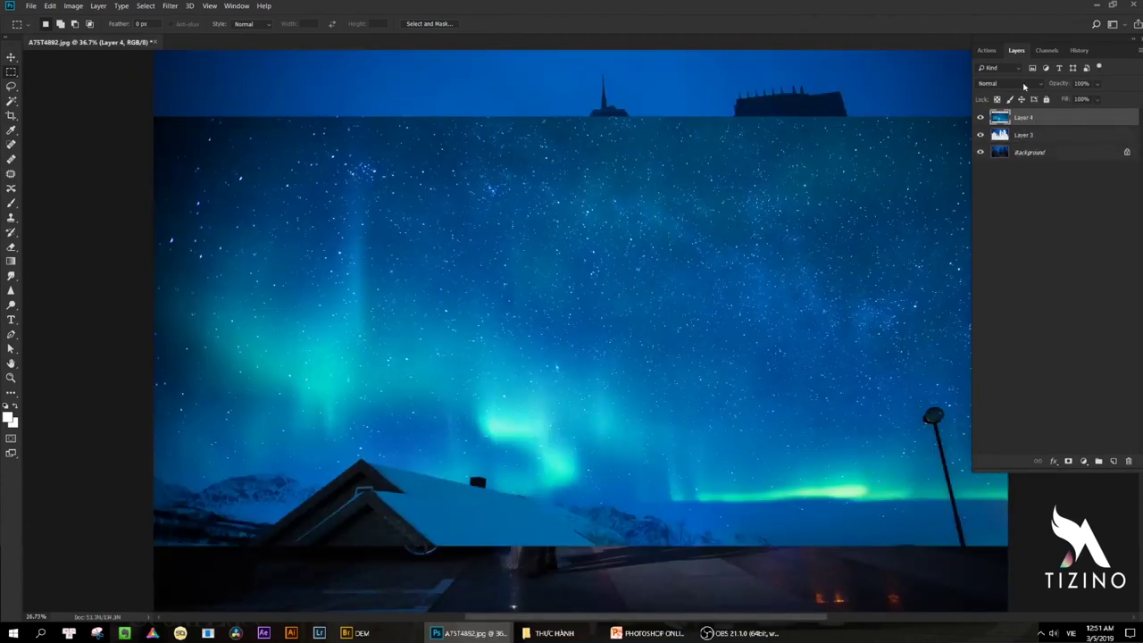
right_click(1018, 115)
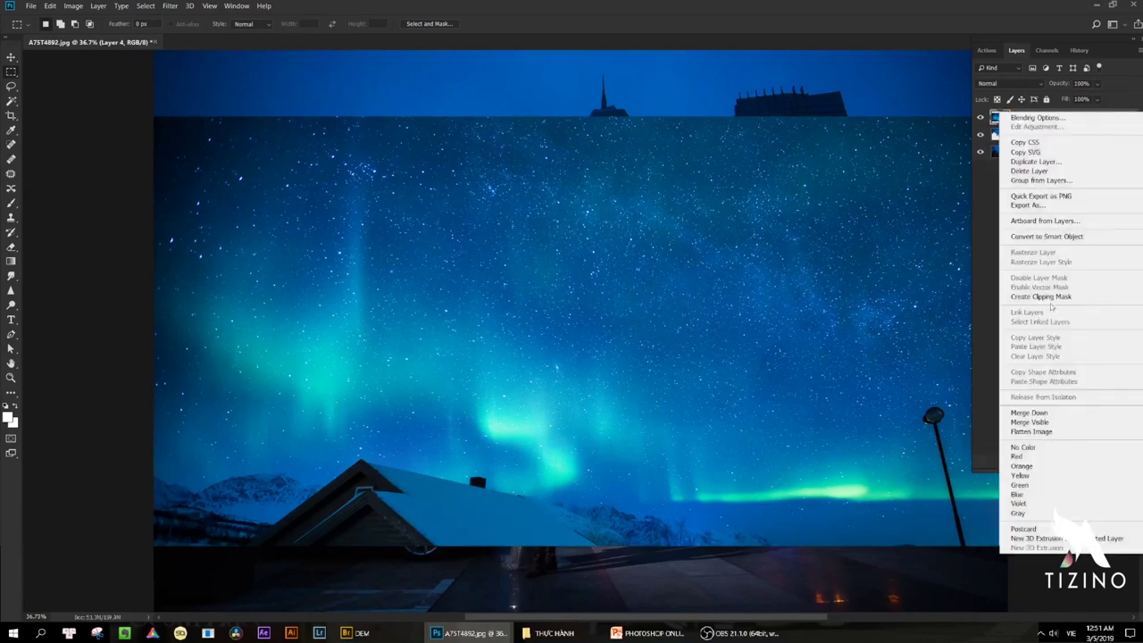
click(1061, 299)
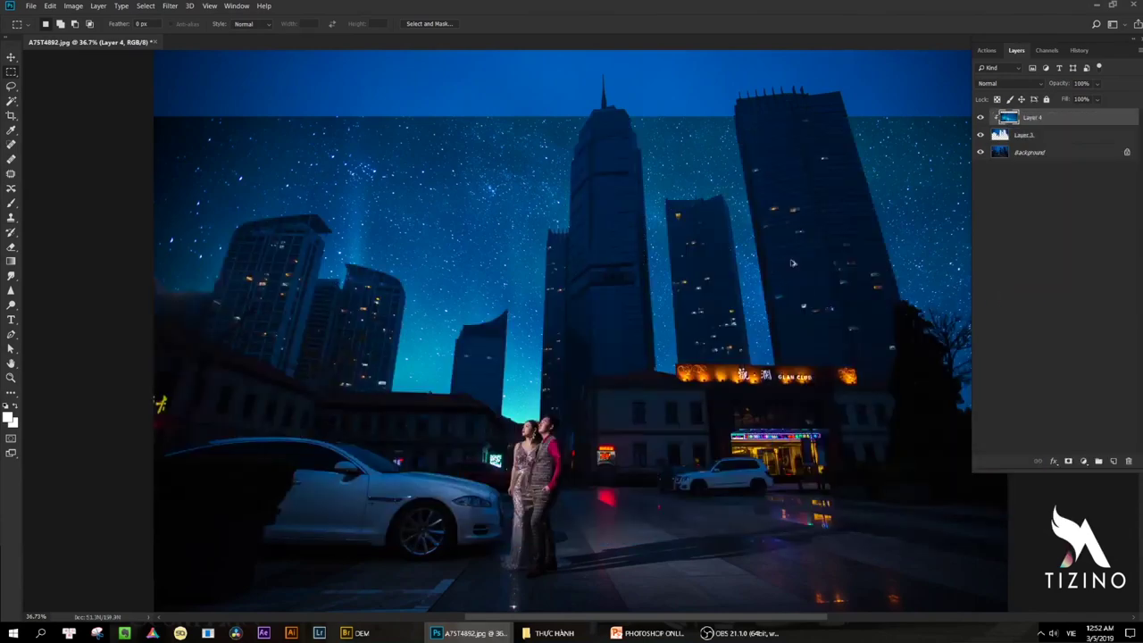
Free-transform the clipped aurora layer, moving it upward to cover the whole sky behind the buildings.
scroll(730, 245, down, 2)
key(ctrl+t)
drag(708, 293, 681, 221)
key(Return)
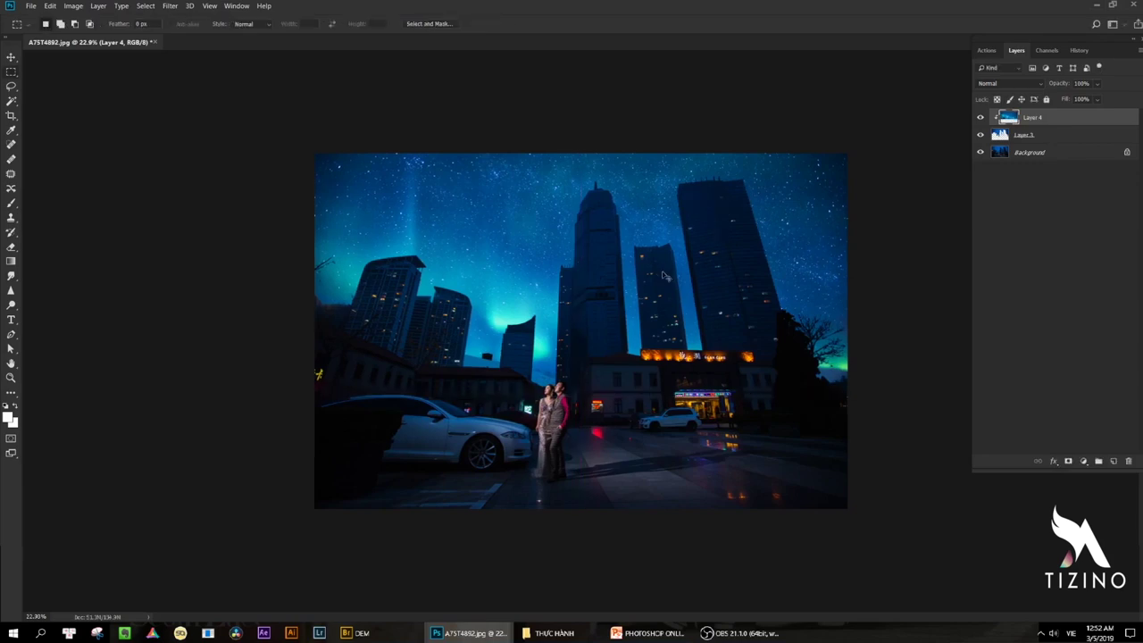
Shift the aurora layer's midtones +23 toward blue with Color Balance, and reduce the layer's opacity to 84%.
key(ctrl+plus)
key(ctrl+minus)
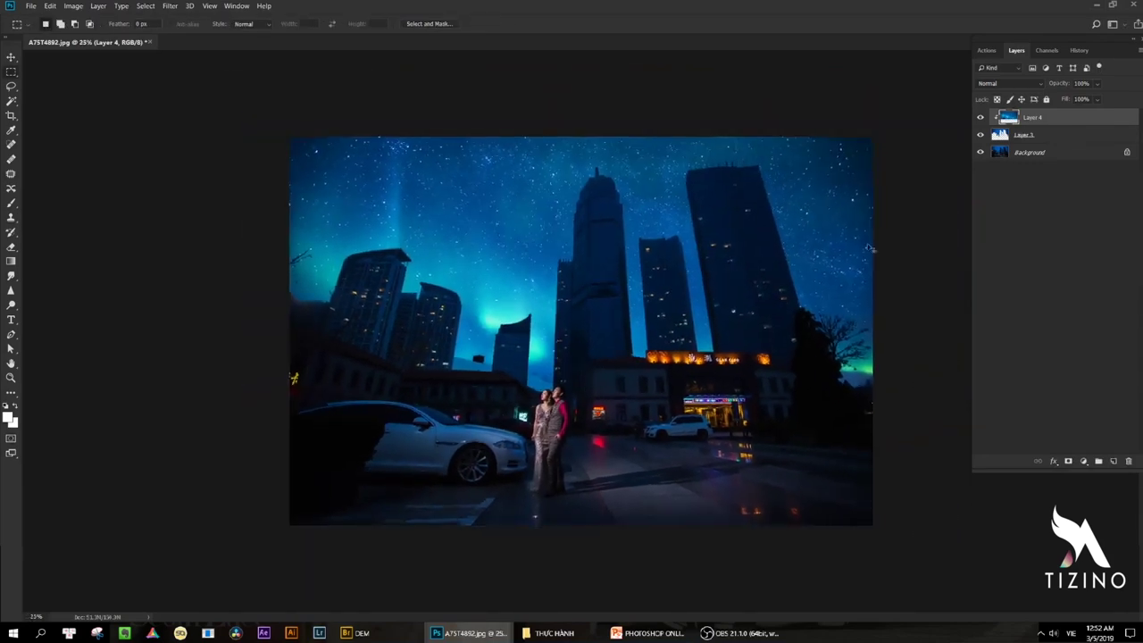
key(ctrl+plus)
key(ctrl+minus)
key(ctrl+minus)
drag(674, 254, 678, 261)
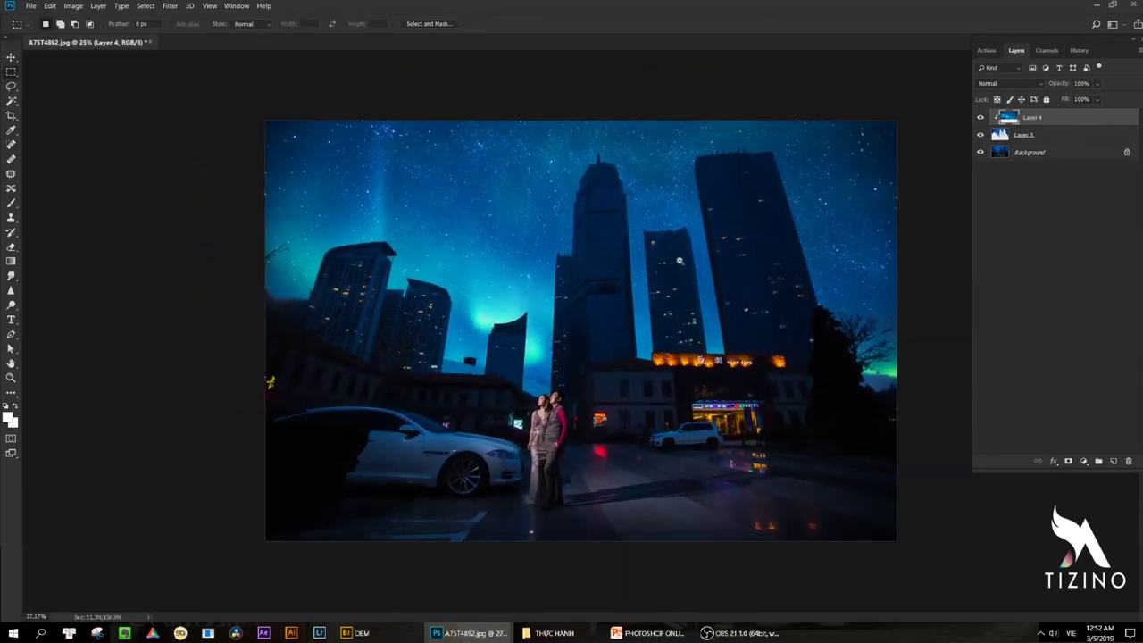
key(ctrl+b)
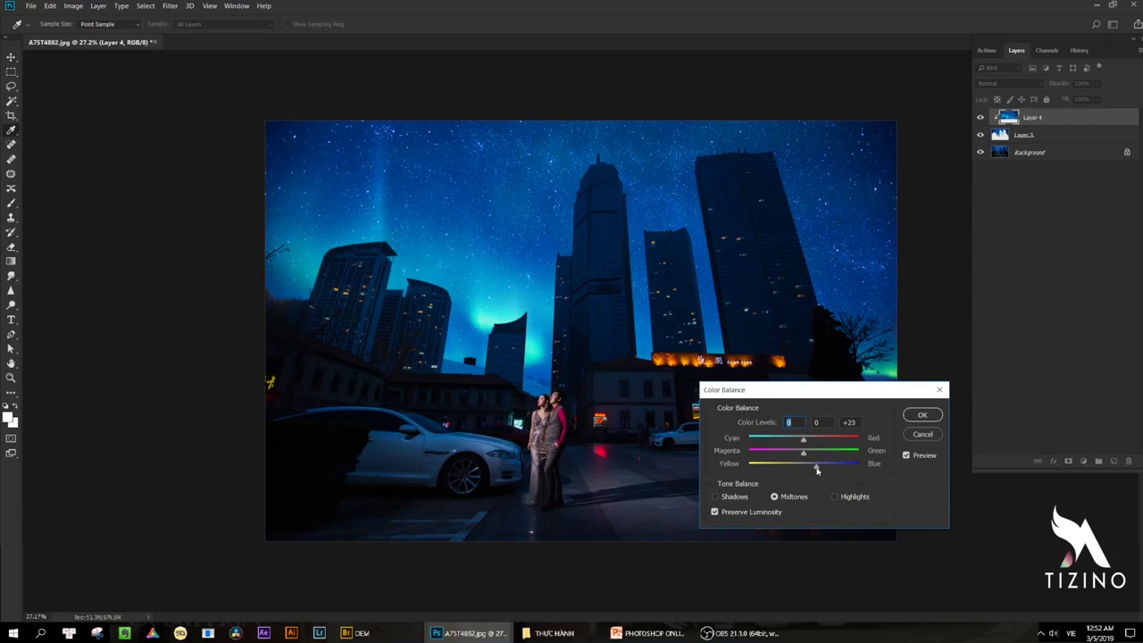
key(Return)
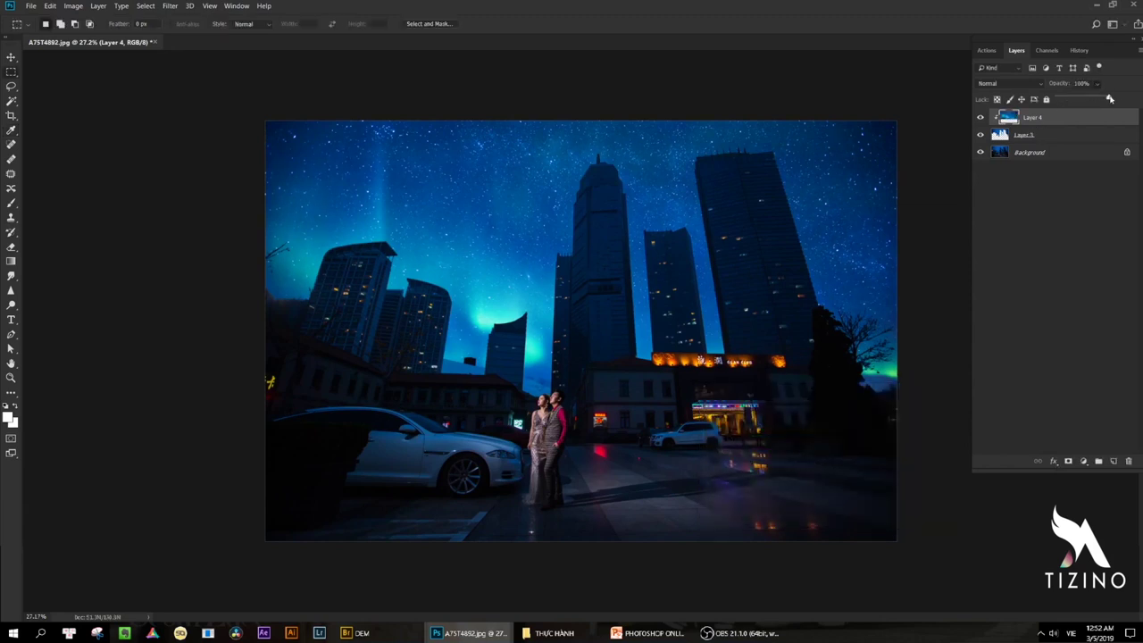
drag(1099, 98, 1102, 98)
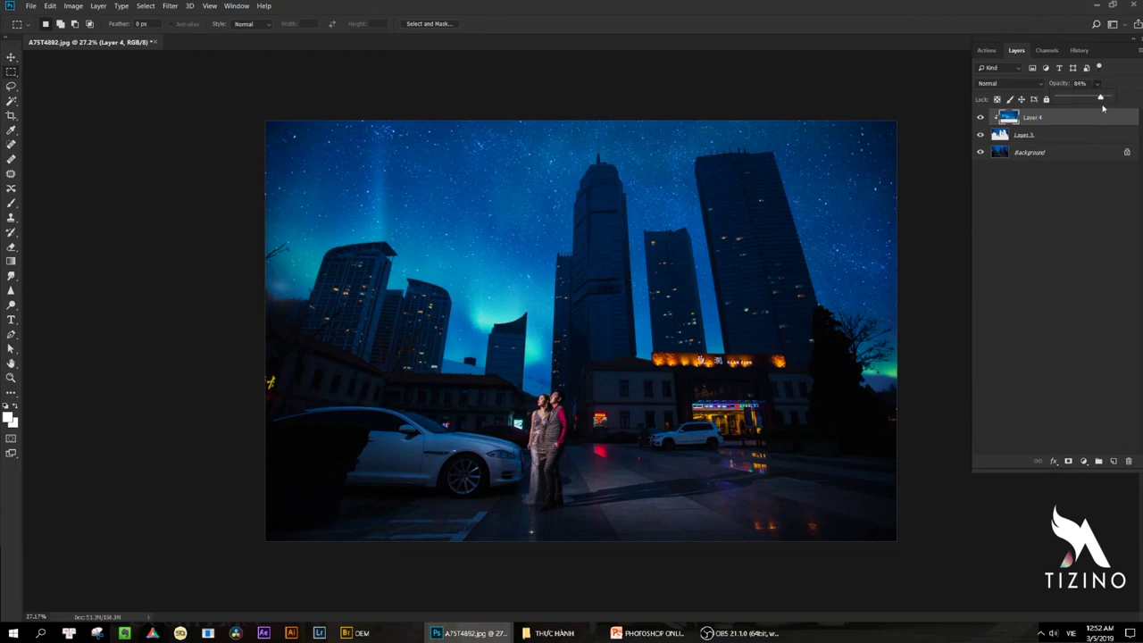
Add a layer mask to Layer 3 and set up the Gradient tool with the Black, White gradient.
click(1042, 136)
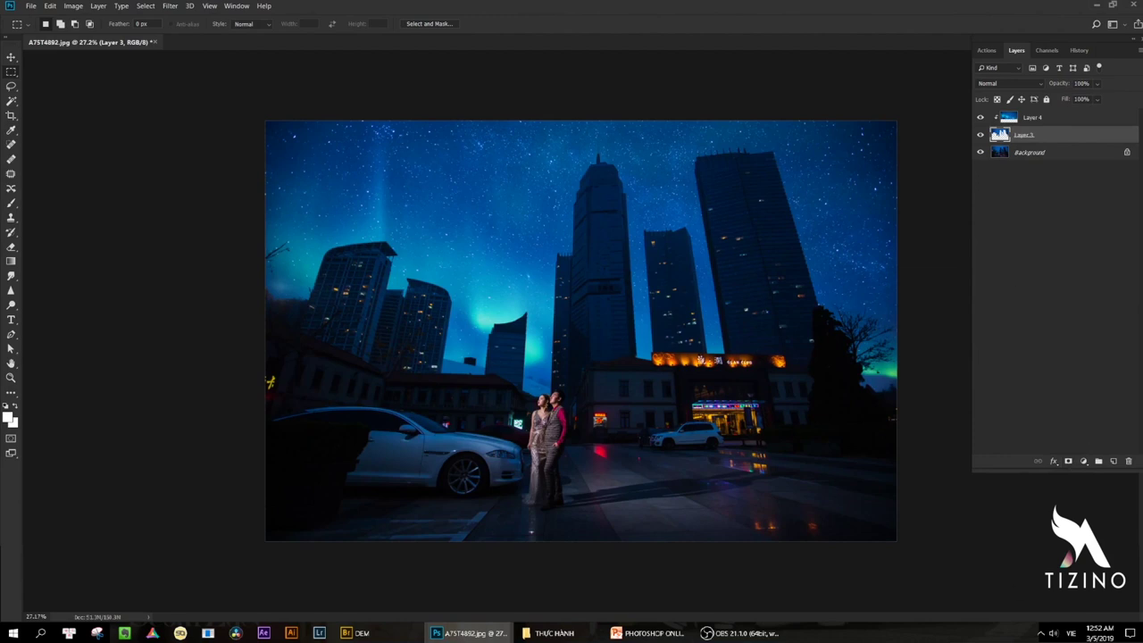
click(1069, 462)
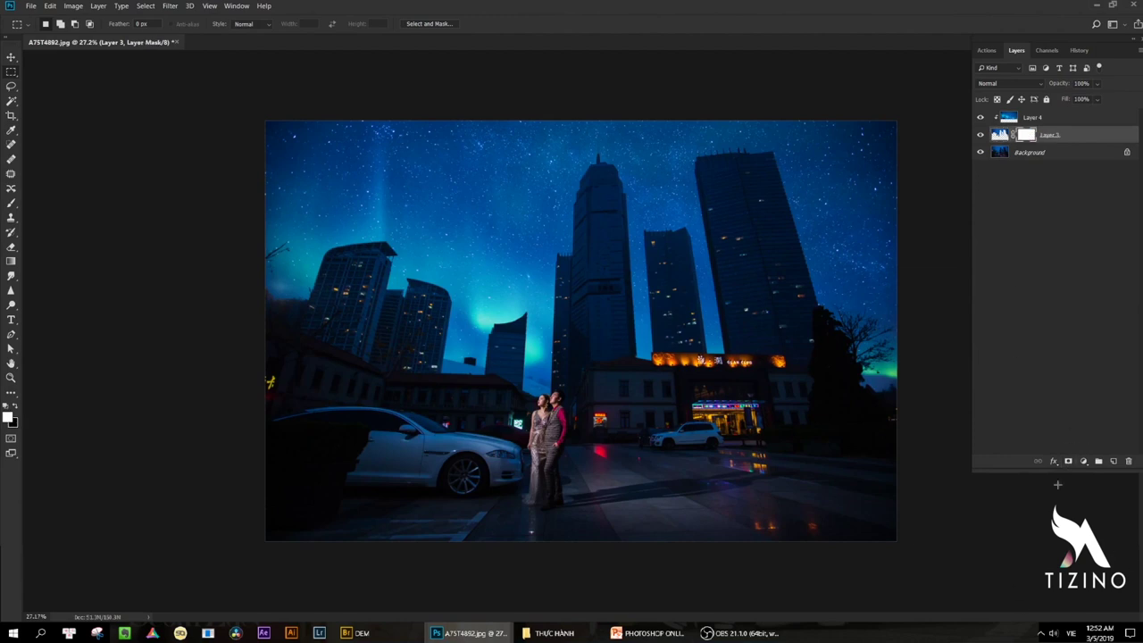
key(g)
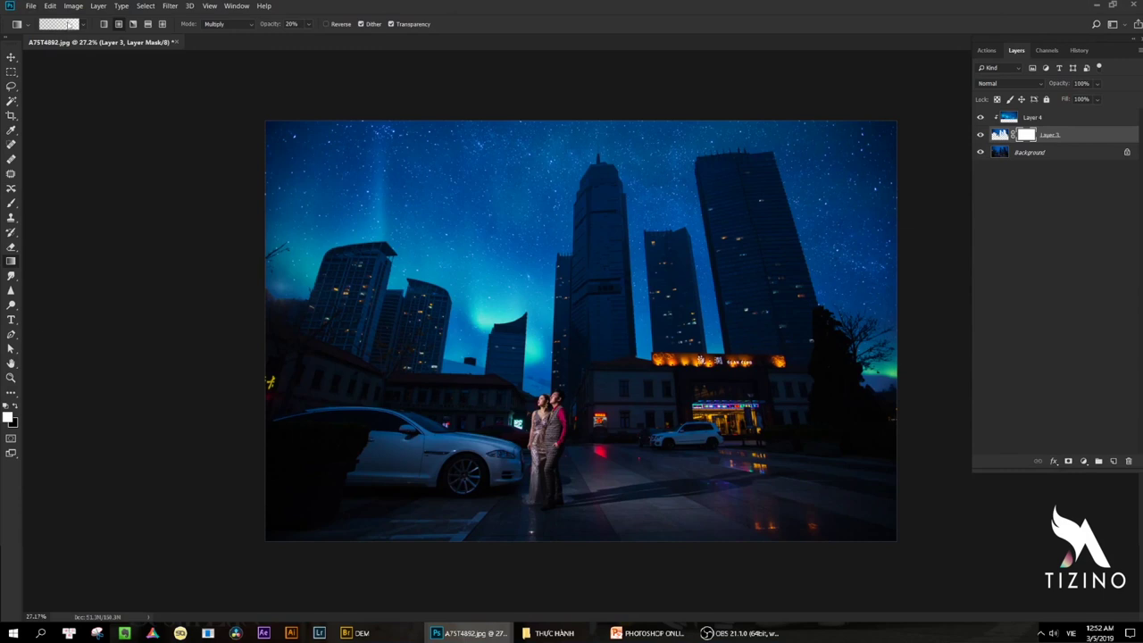
click(70, 25)
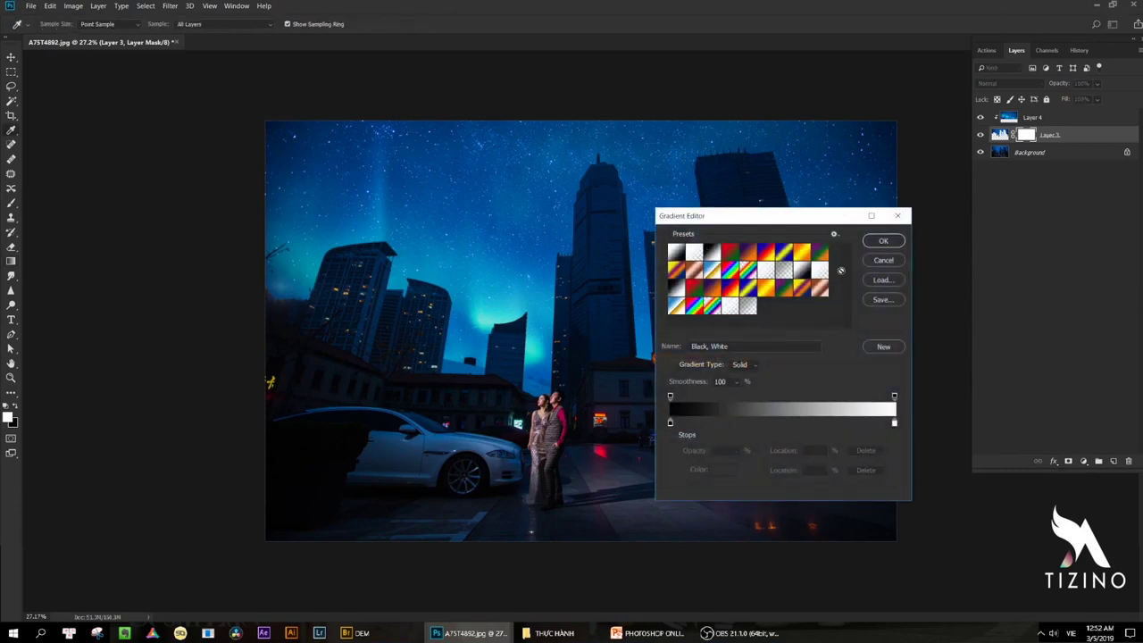
click(876, 241)
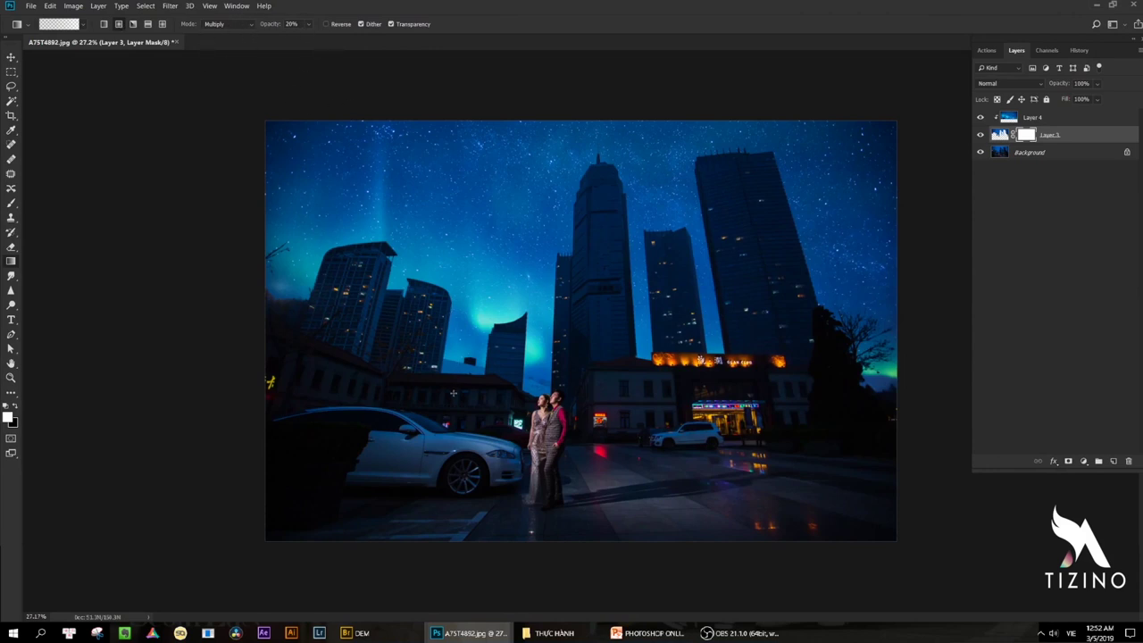
Draw a series of 20% opacity gradients on Layer 3's mask across the skyline to soften the new sky around the buildings and streetlight.
drag(453, 393, 516, 278)
drag(369, 386, 474, 210)
mouse_move(285, 334)
mouse_down()
mouse_move(401, 154)
mouse_move(357, 192)
mouse_up()
drag(267, 277, 308, 219)
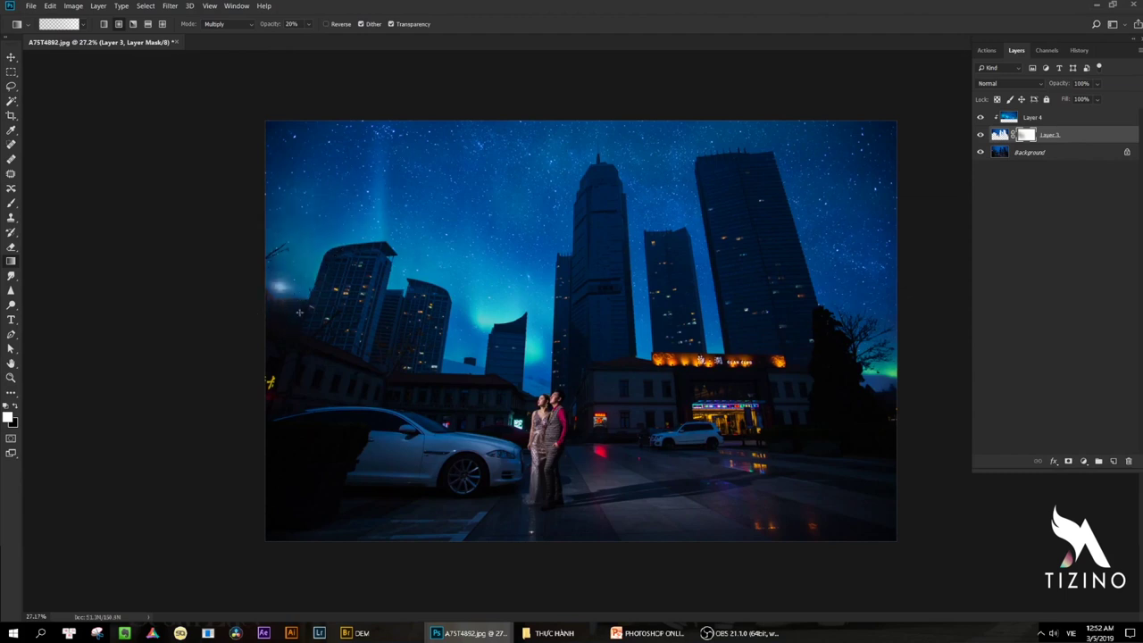
drag(642, 413, 591, 160)
drag(609, 246, 596, 96)
drag(734, 433, 728, 167)
drag(872, 439, 962, 188)
drag(810, 423, 959, 146)
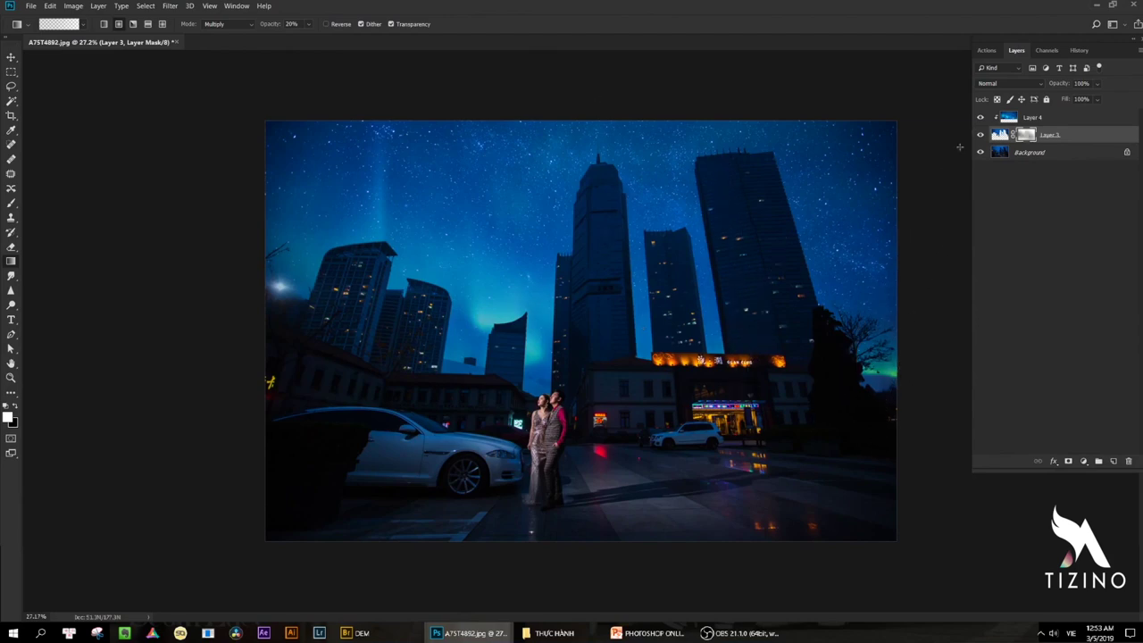
Examine how the new sky blends around the bare tree branches and along the whole skyline.
scroll(888, 366, up, 8)
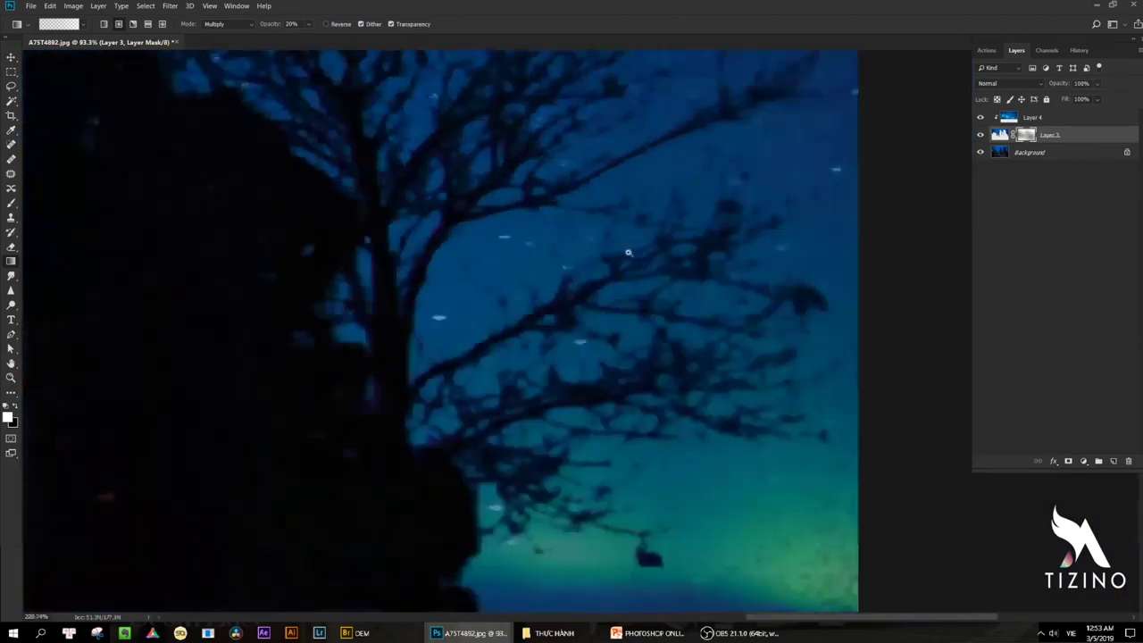
scroll(620, 290, down, 4)
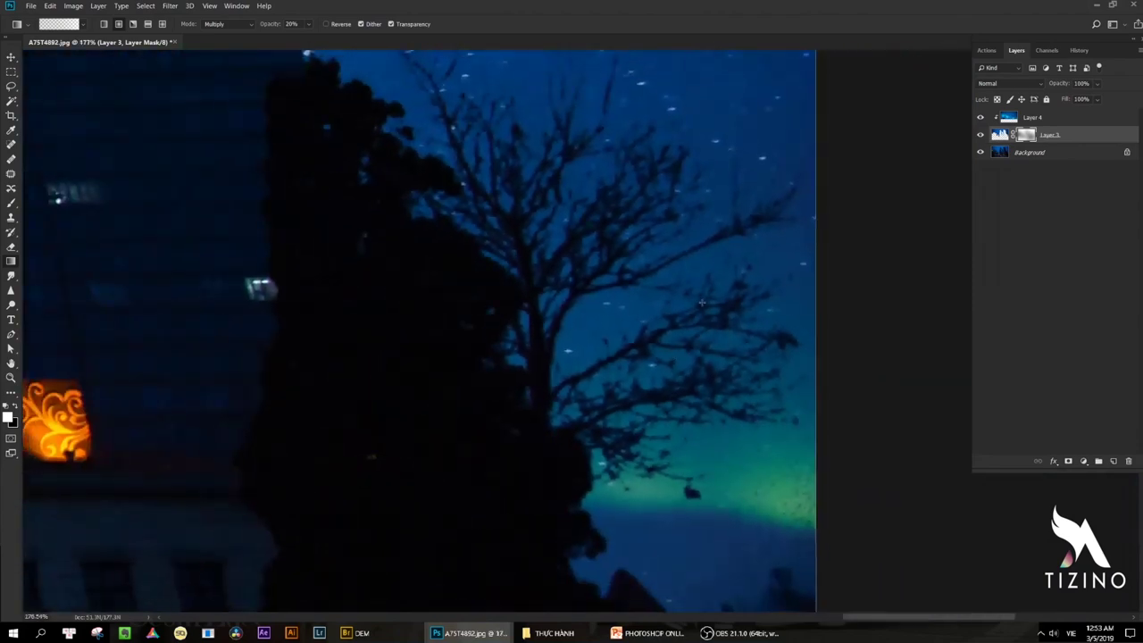
scroll(650, 286, down, 4)
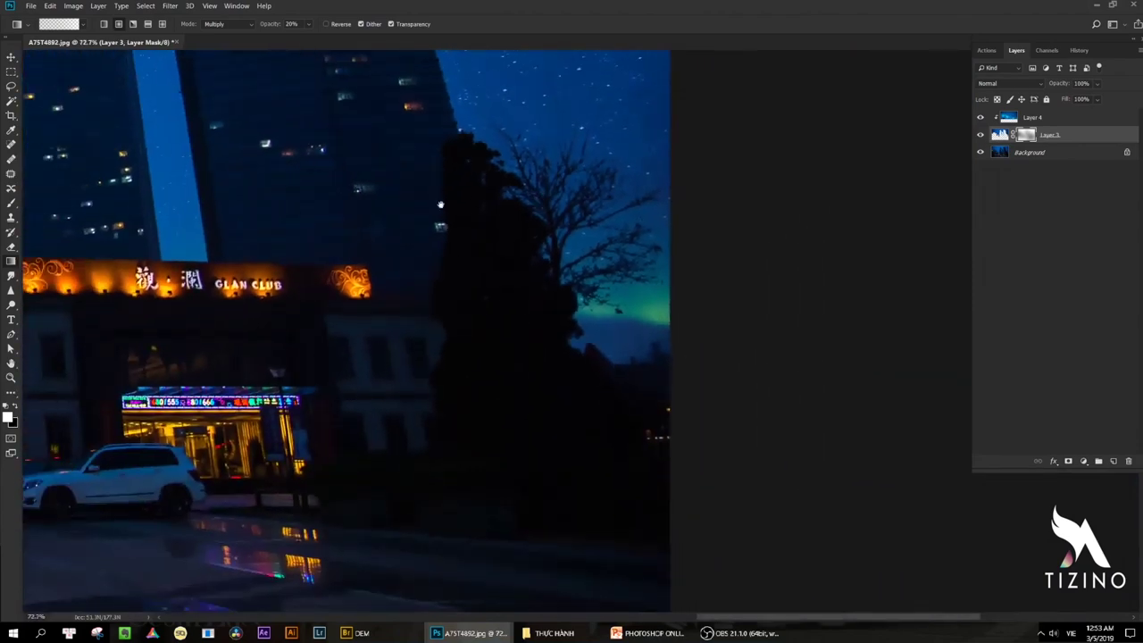
scroll(650, 287, down, 5)
scroll(947, 164, up, 1)
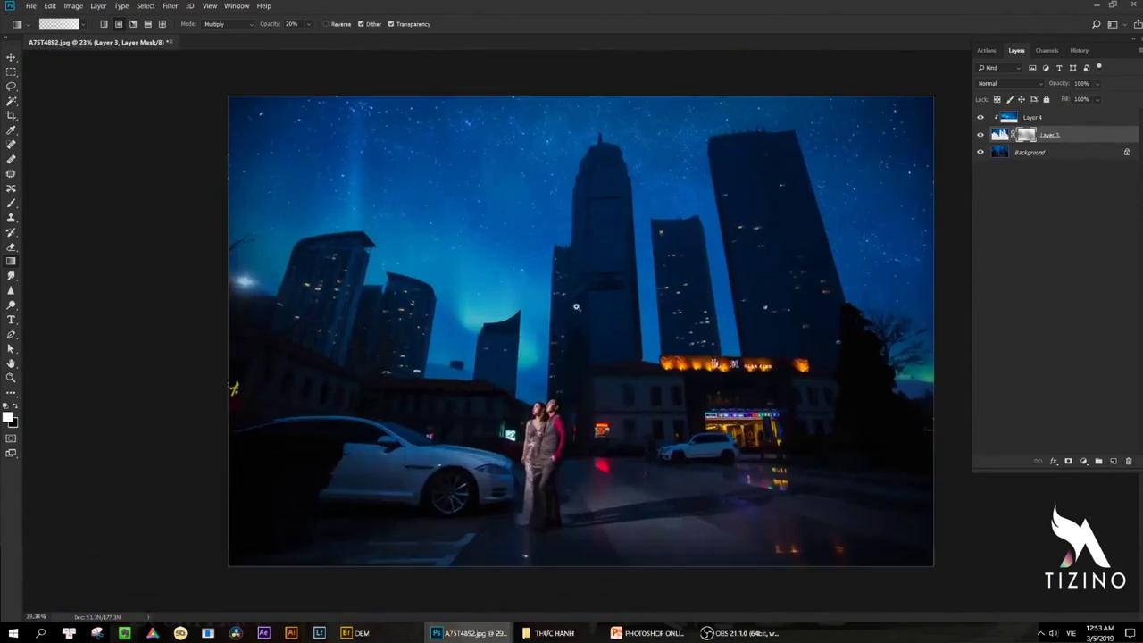
Compare the photo with and without the Layer 3 sky replacement, and merge all visible layers into the Background.
click(980, 134)
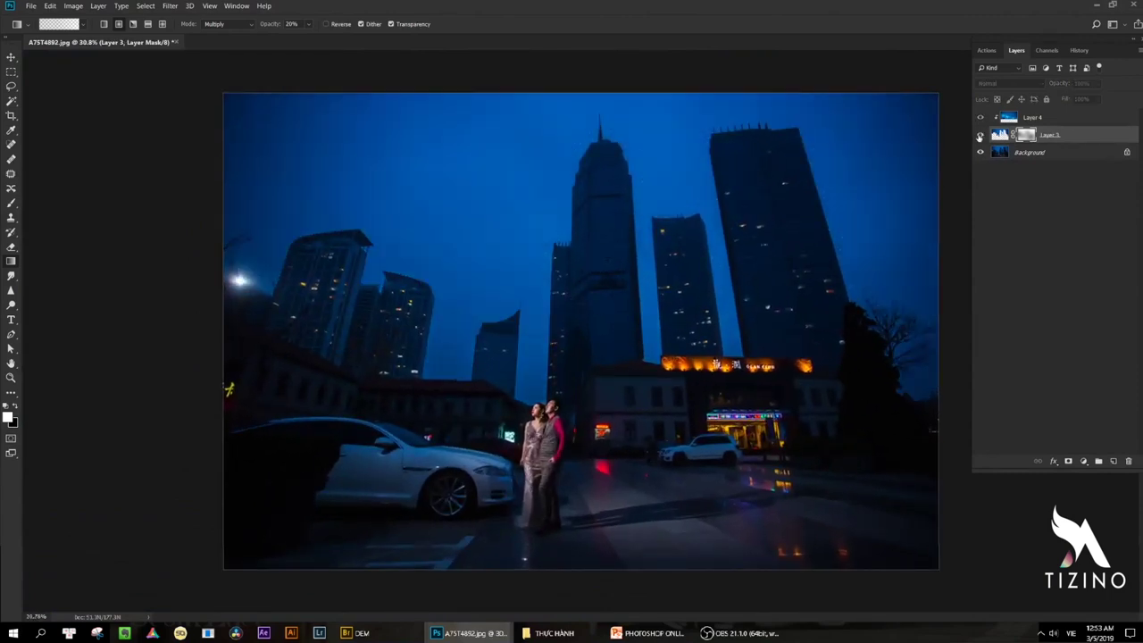
click(980, 135)
click(980, 135)
click(979, 135)
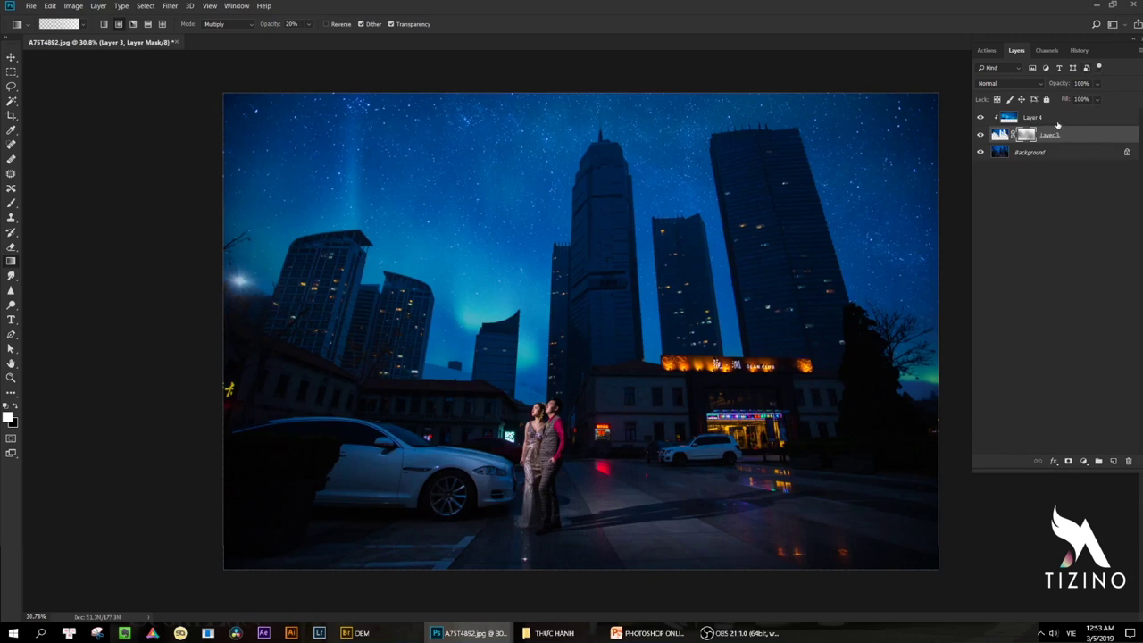
key(ctrl+shift+e)
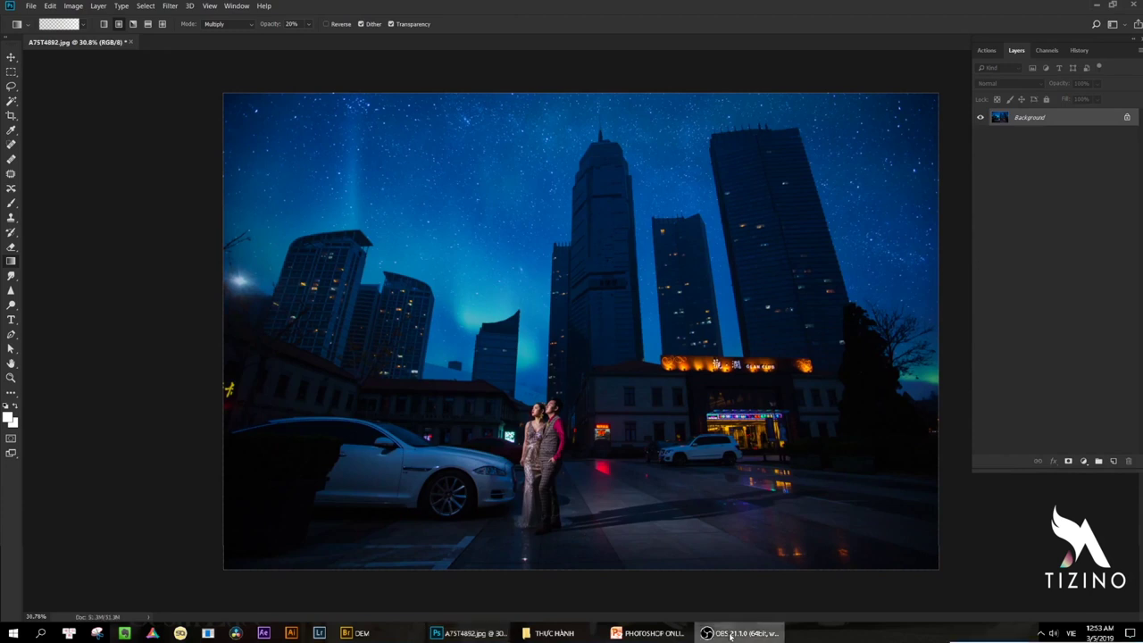